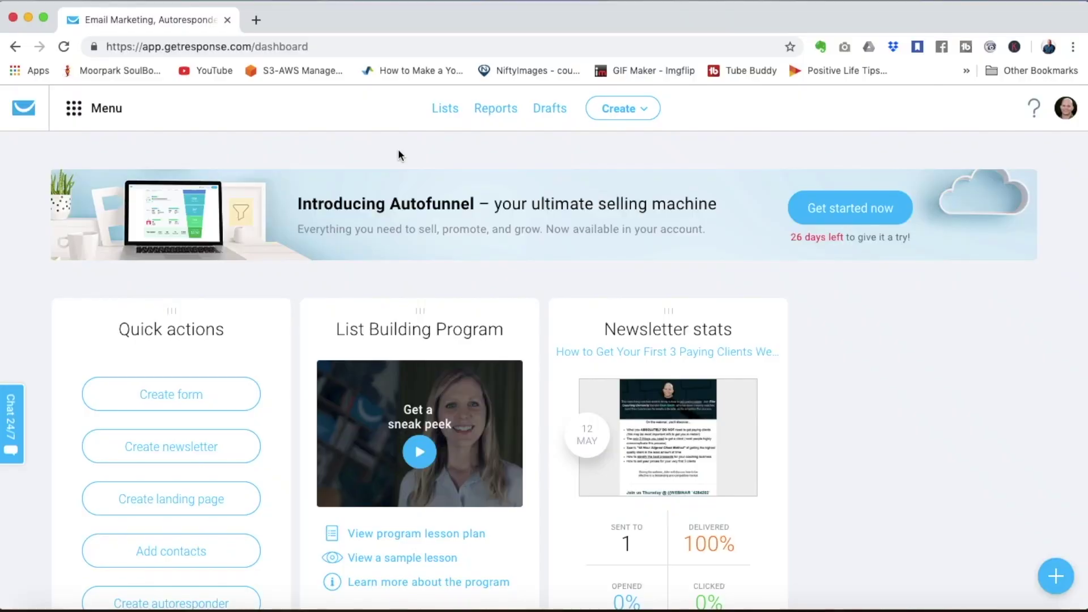
Go to the Autofunnel page, where the BCC $300k PDF Download funnel is listed
click(75, 108)
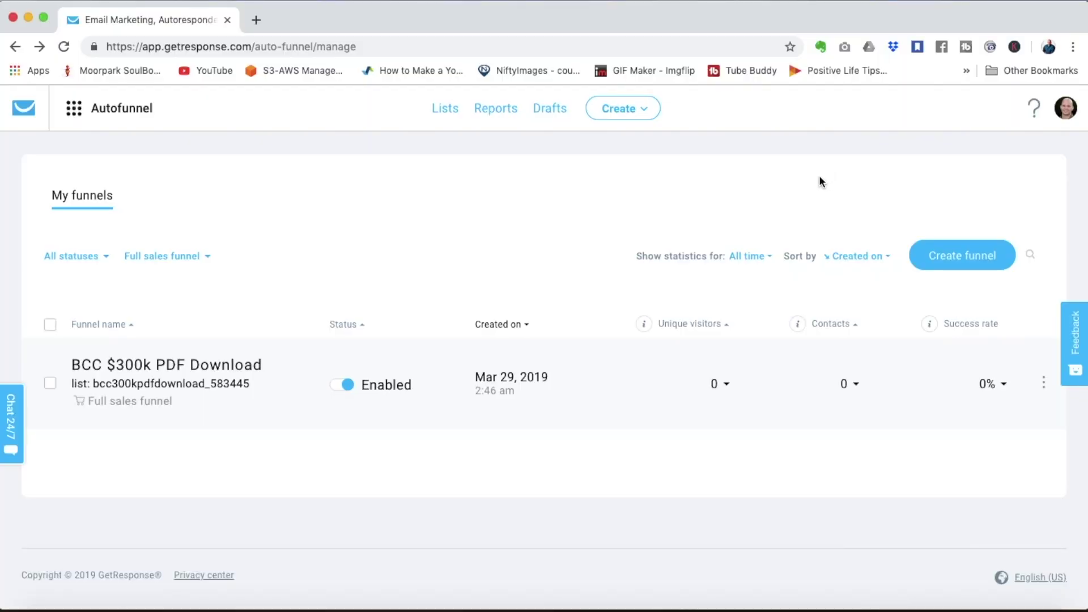
Create a new product-selling funnel named 'Foundations of Marketing Sales Funnel'
click(959, 260)
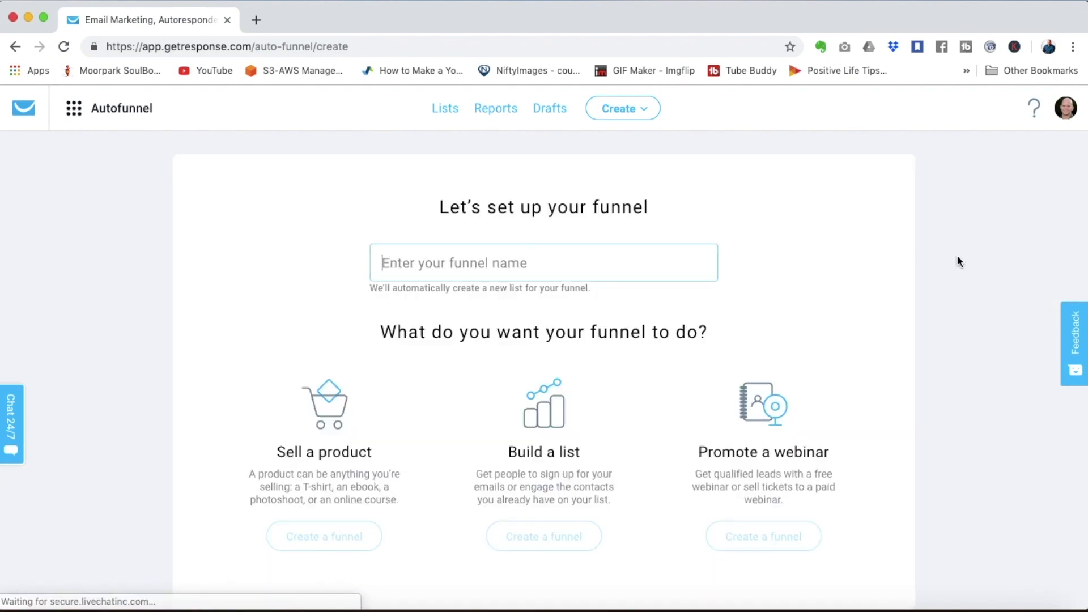
text(Foundations of Mark)
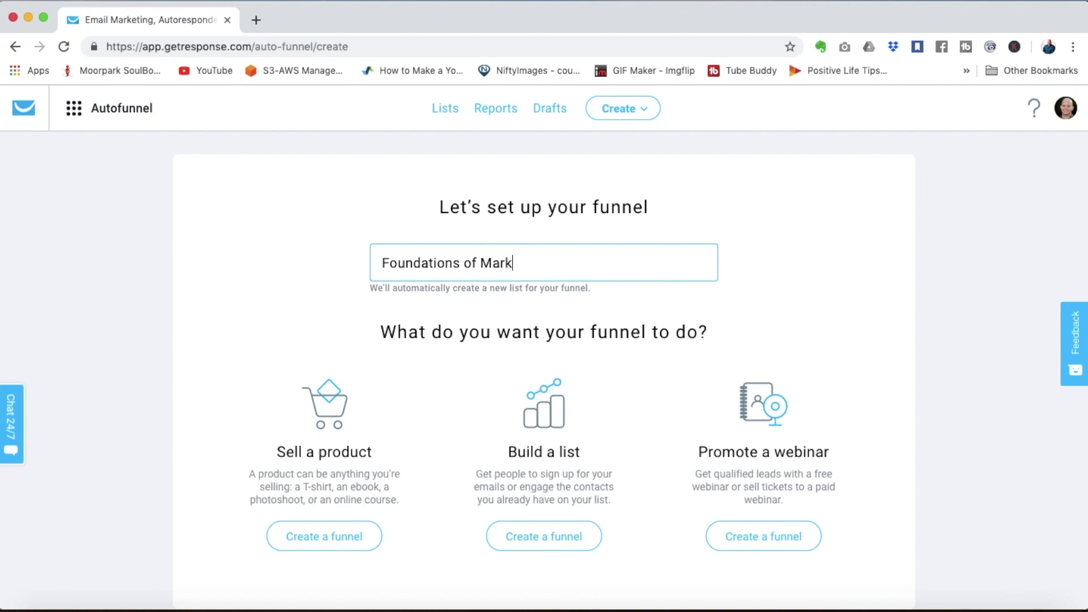
text(eting)
text(Sales Funnel)
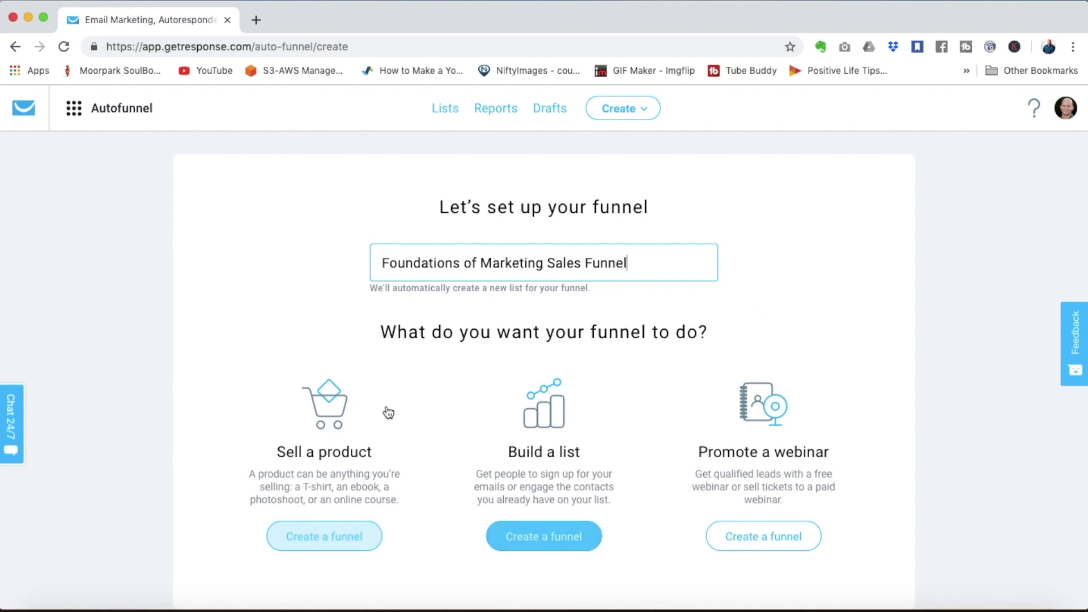
click(321, 538)
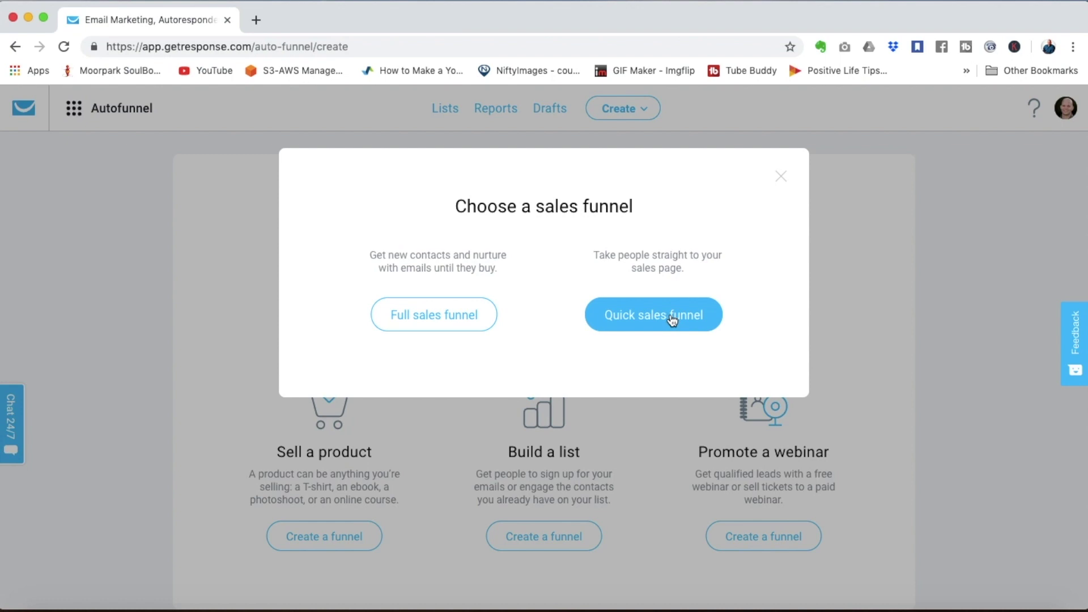
Choose the Full sales funnel type and start adding a new Online course product
click(472, 319)
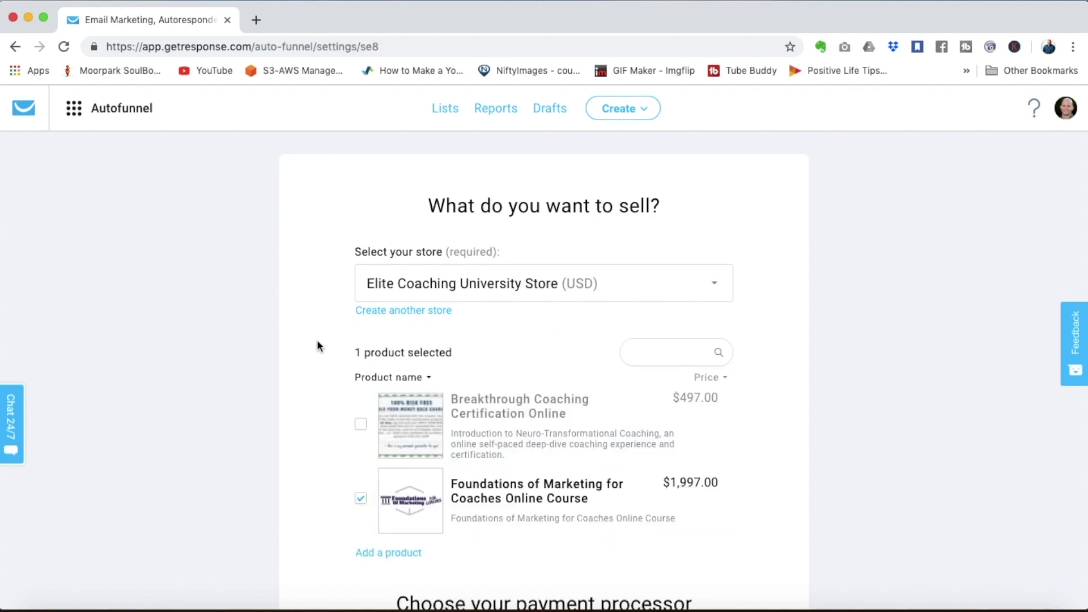
scroll(318, 343, down, 4)
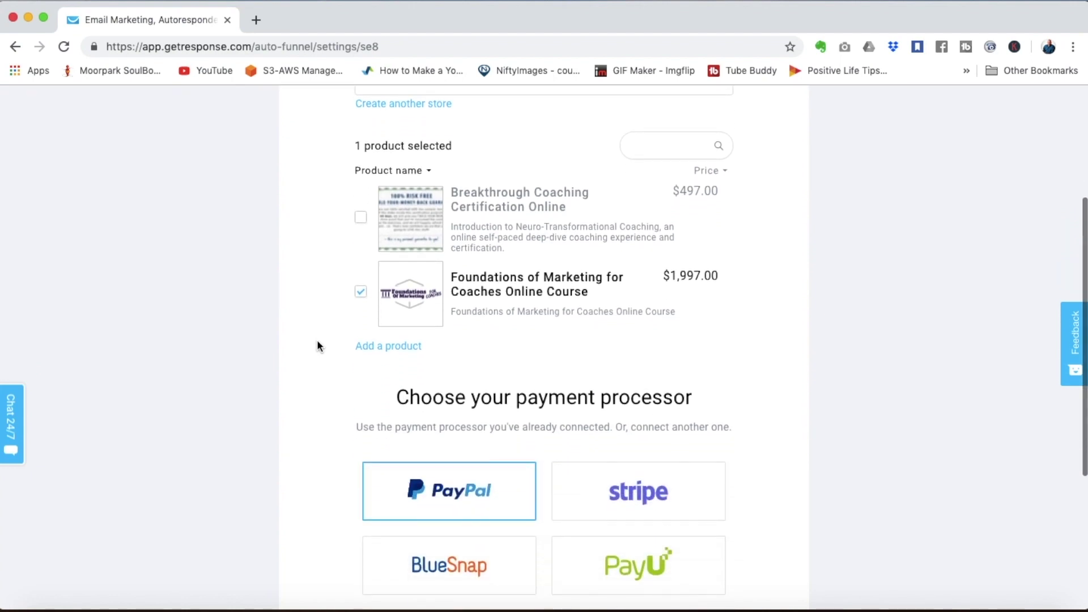
scroll(331, 317, down, 2)
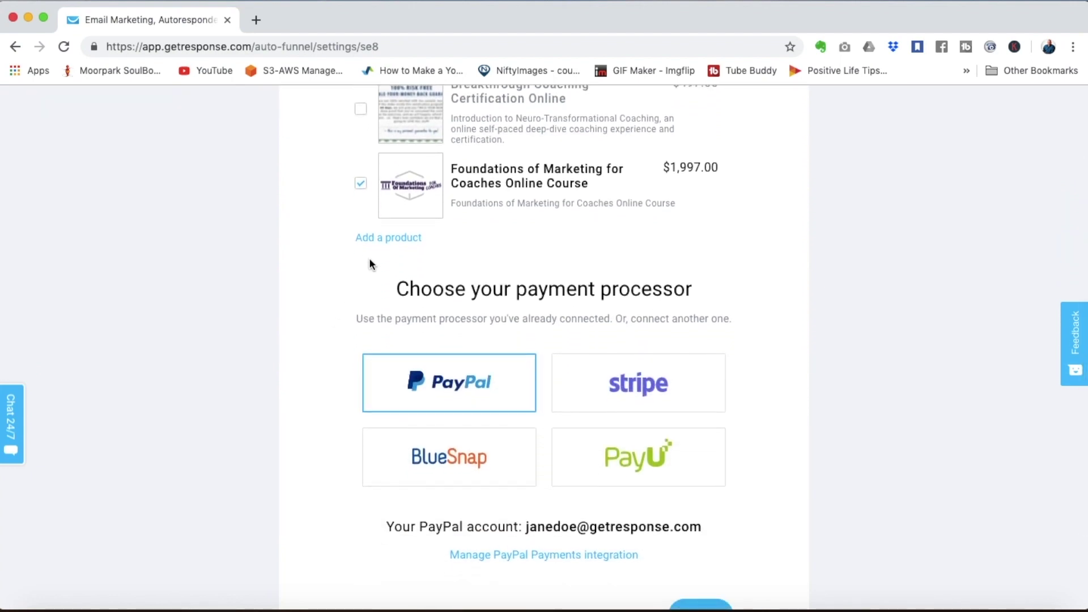
click(391, 238)
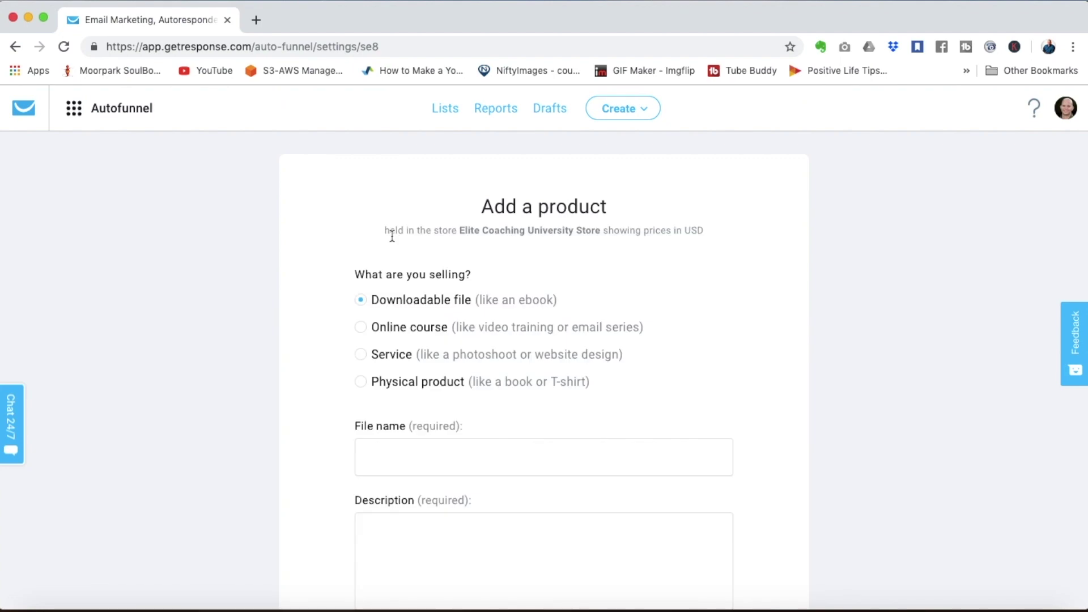
click(362, 327)
Enter the course title 'Your Course Title' and a price of 500
scroll(317, 355, down, 3)
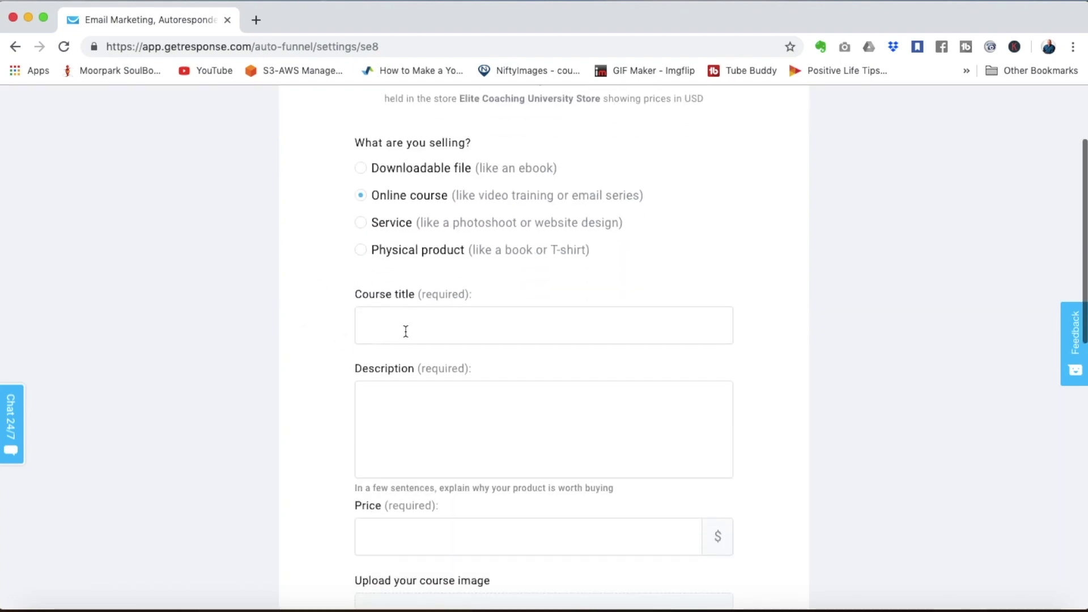
click(408, 329)
text(Your Co)
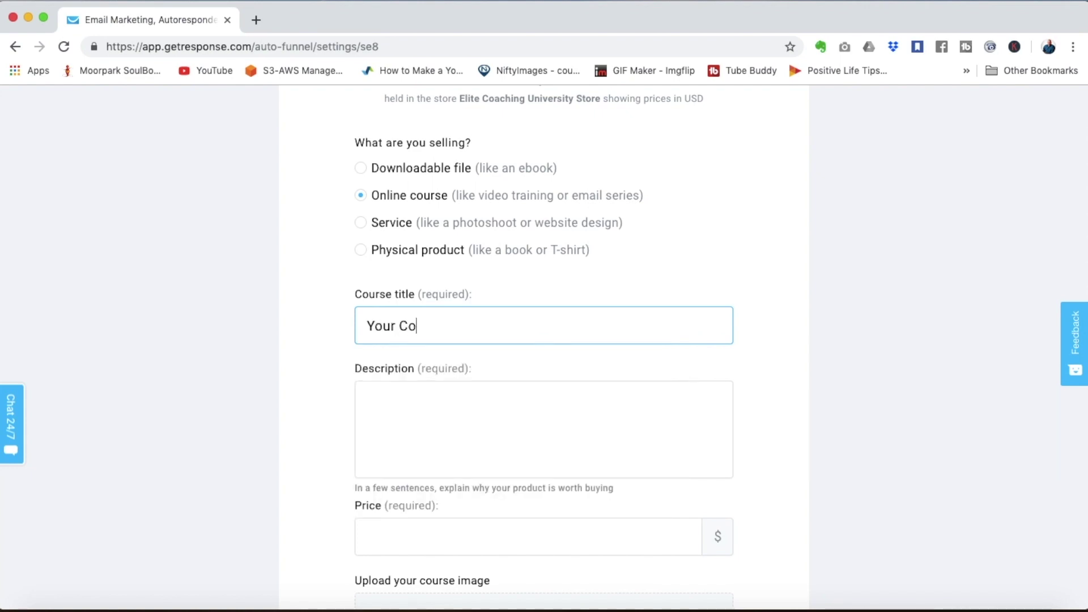
text(urse Title)
scroll(384, 335, down, 3)
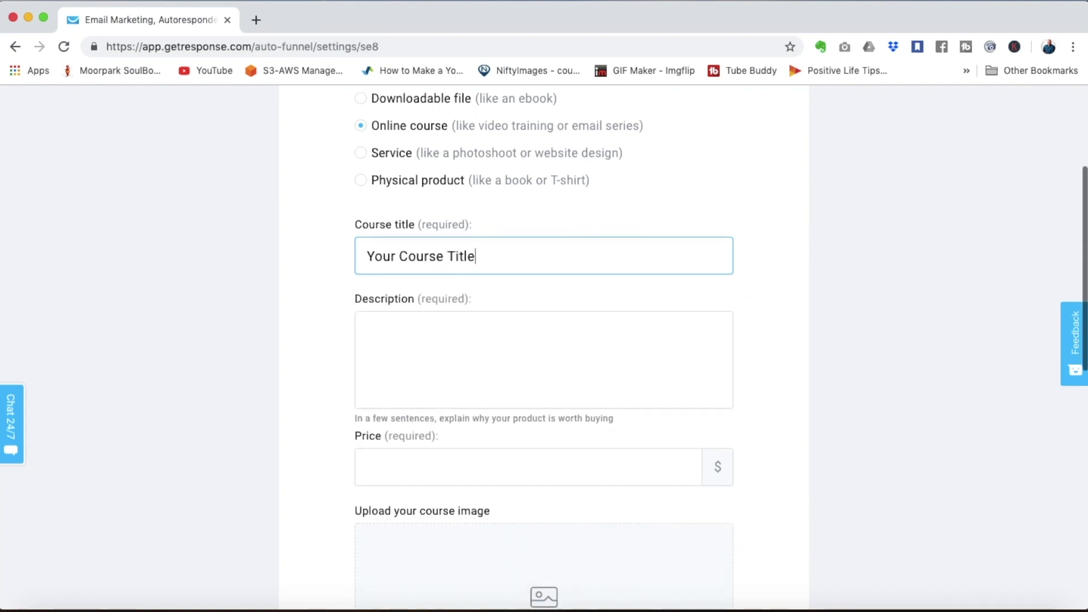
click(400, 305)
scroll(399, 305, down, 4)
click(417, 279)
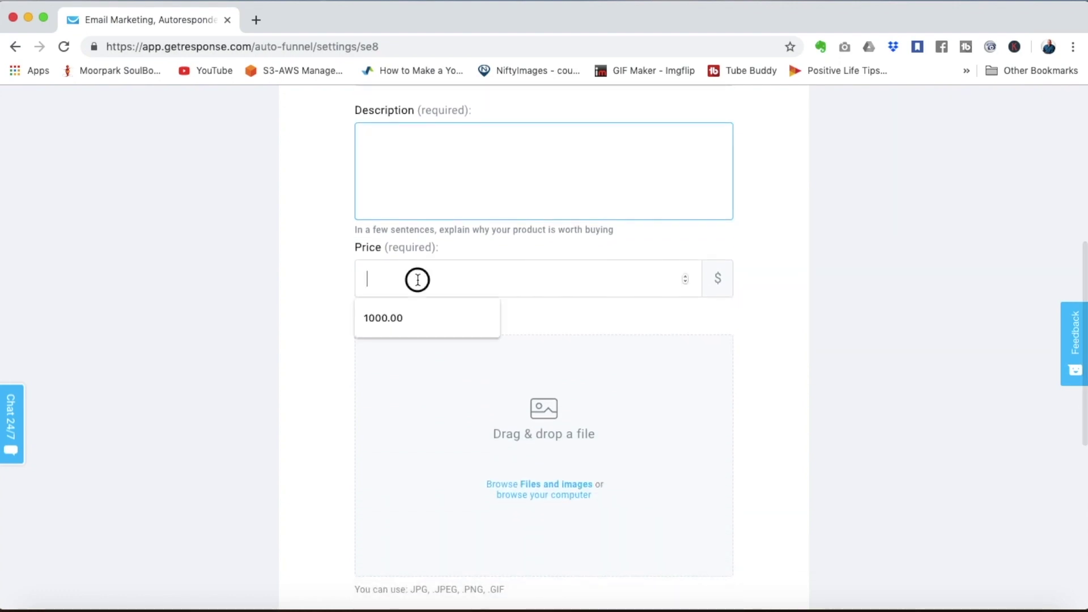
text(500)
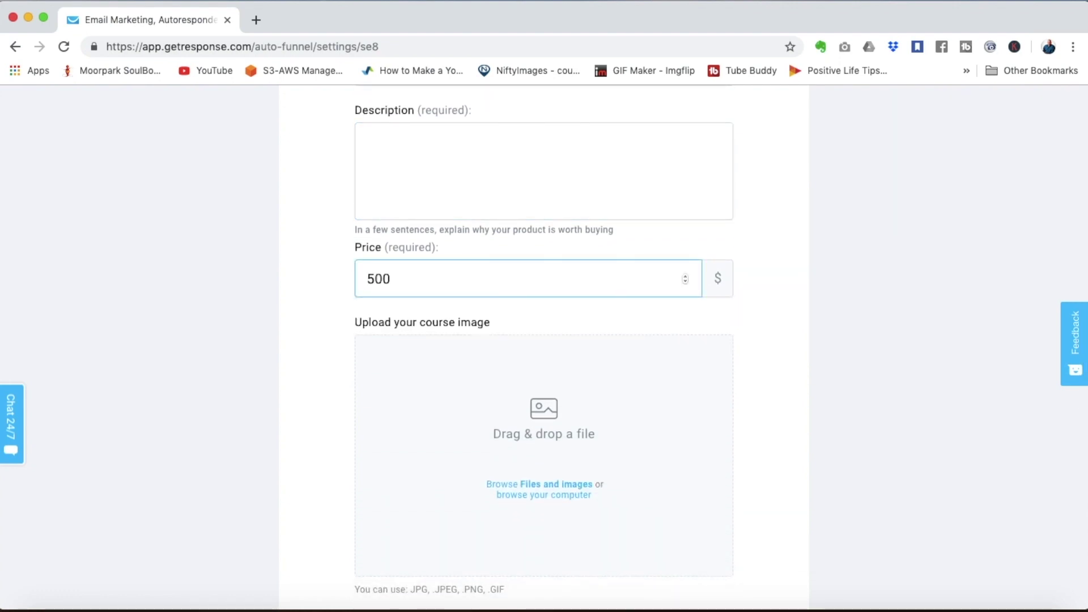
scroll(325, 390, down, 5)
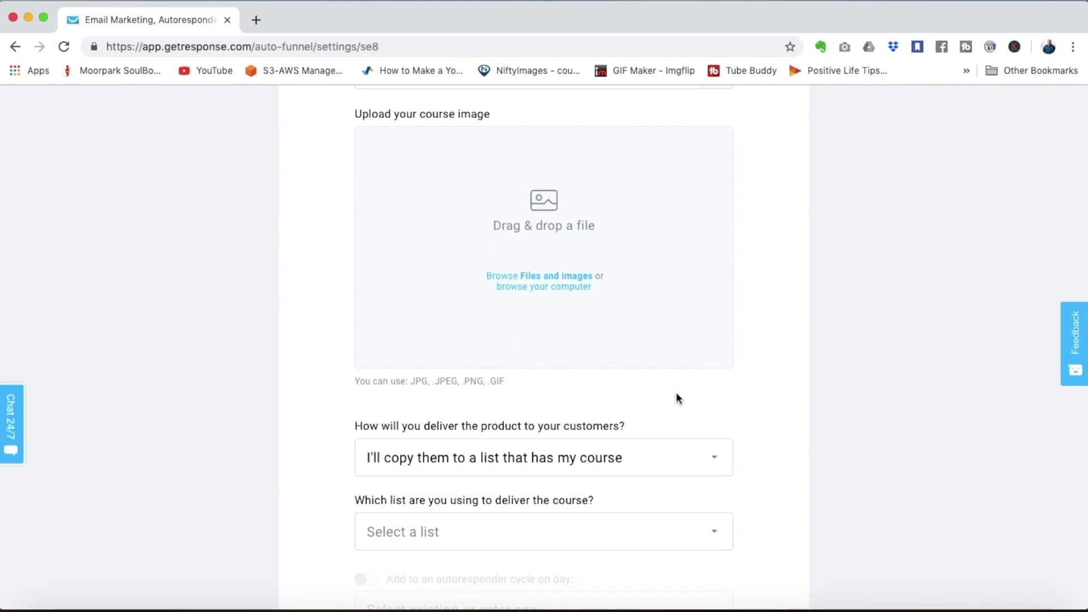
scroll(679, 397, down, 3)
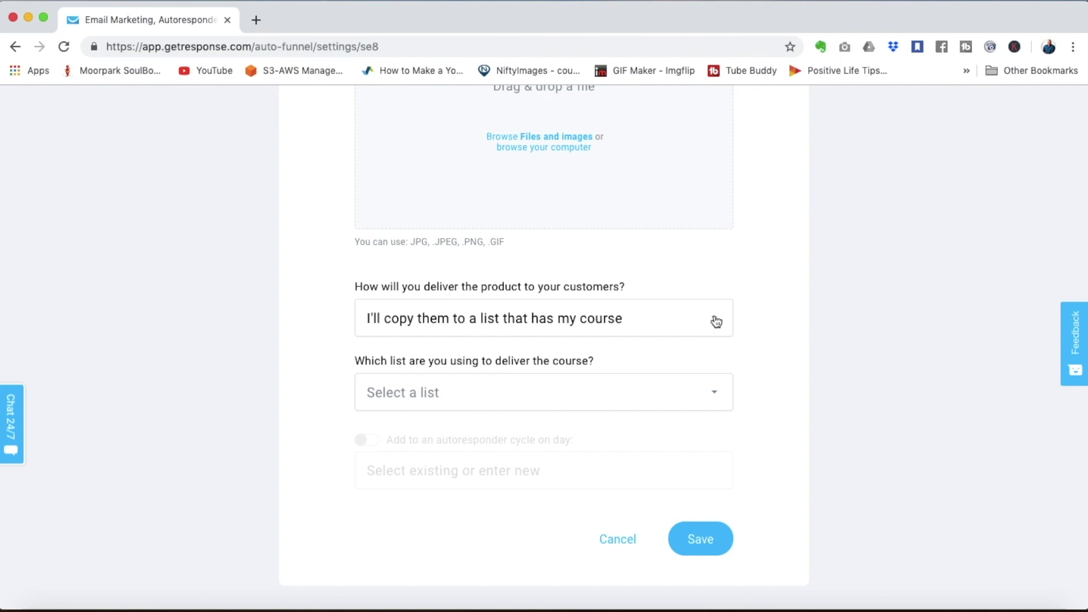
Set redirect delivery and the foundations_of_marketing_for_coaches_buyers list, then discard the product form
click(716, 321)
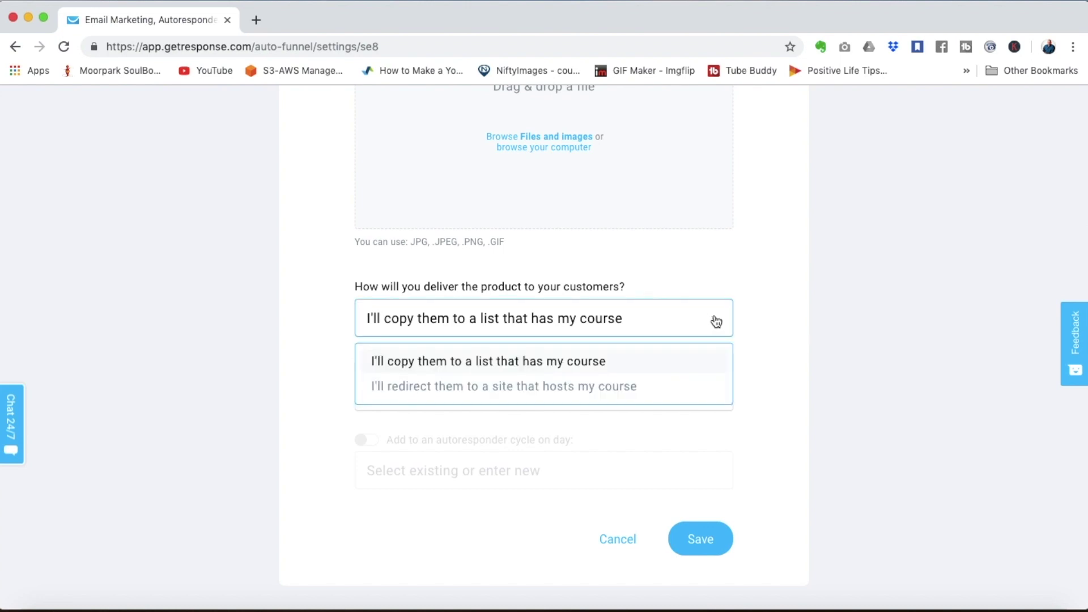
click(626, 387)
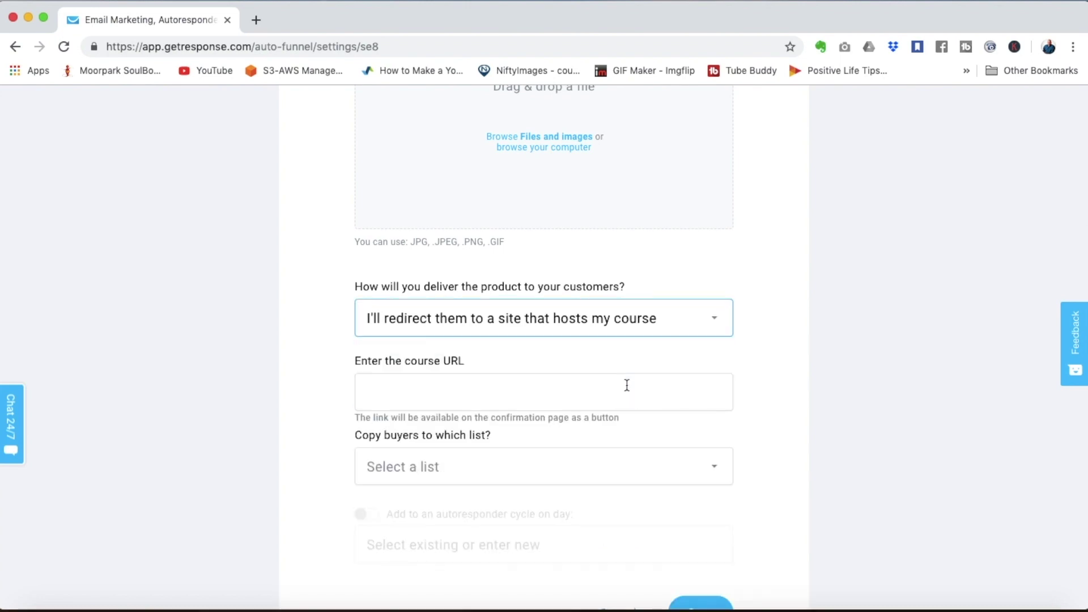
click(612, 389)
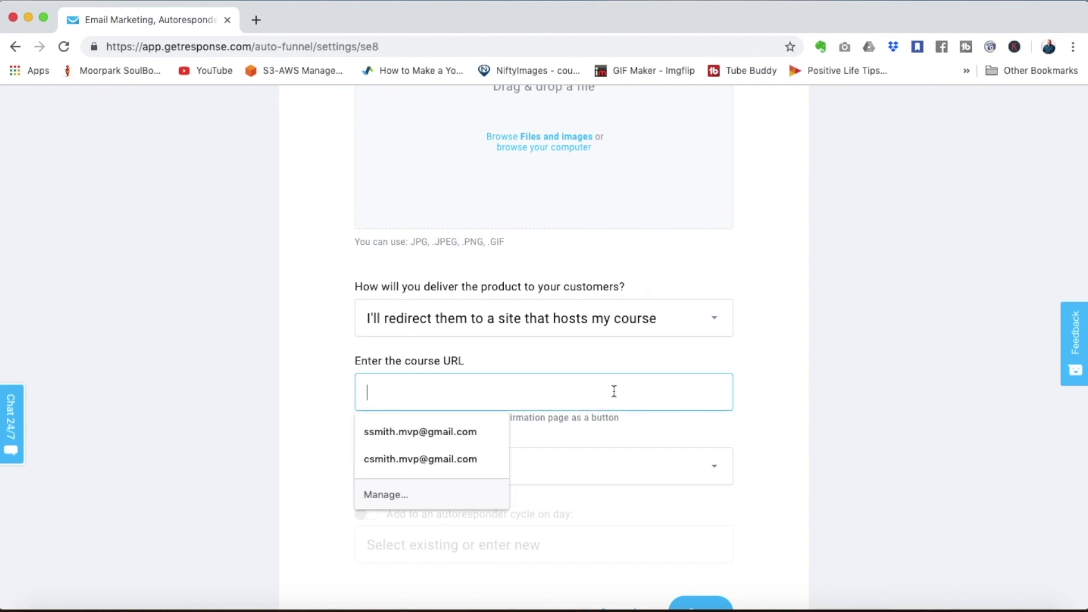
scroll(614, 391, down, 1)
scroll(614, 391, down, 1)
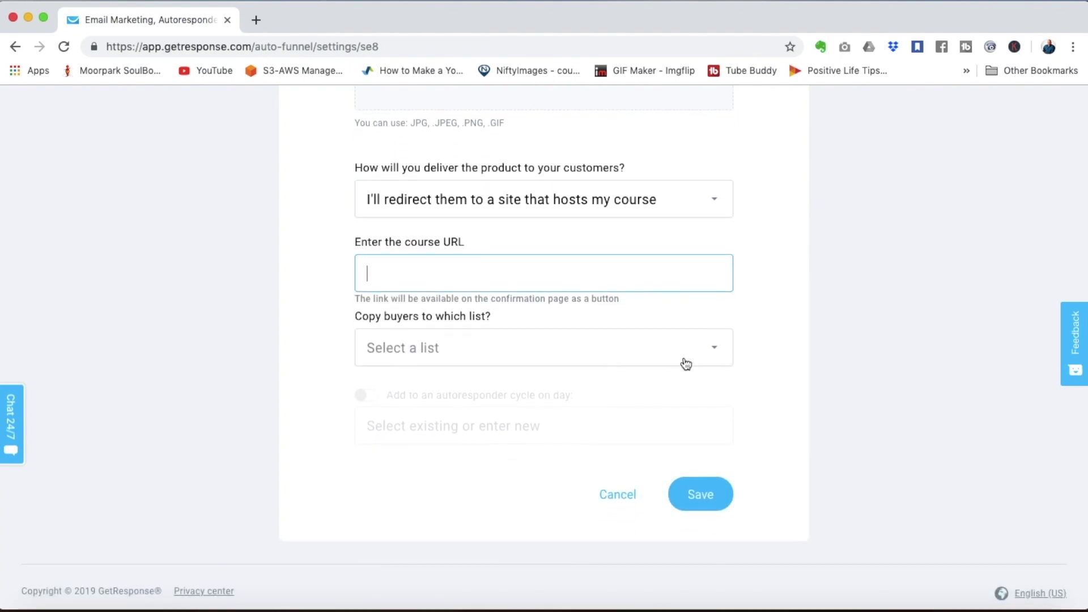
click(712, 348)
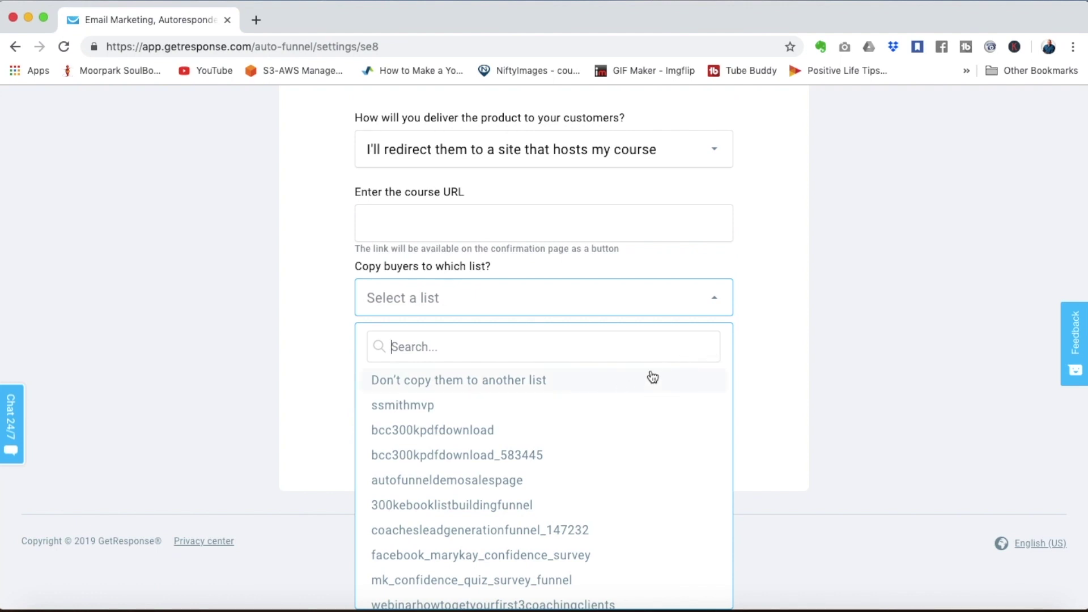
click(595, 435)
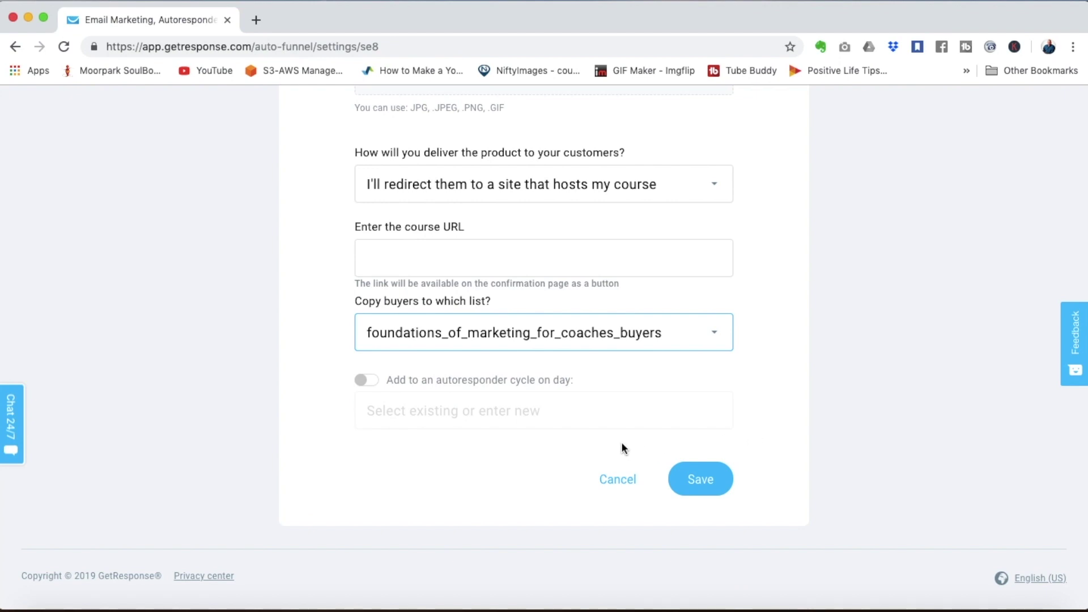
click(617, 481)
Save the funnel settings with the $1,997.00 Foundations of Marketing course and PayPal
scroll(309, 360, down, 6)
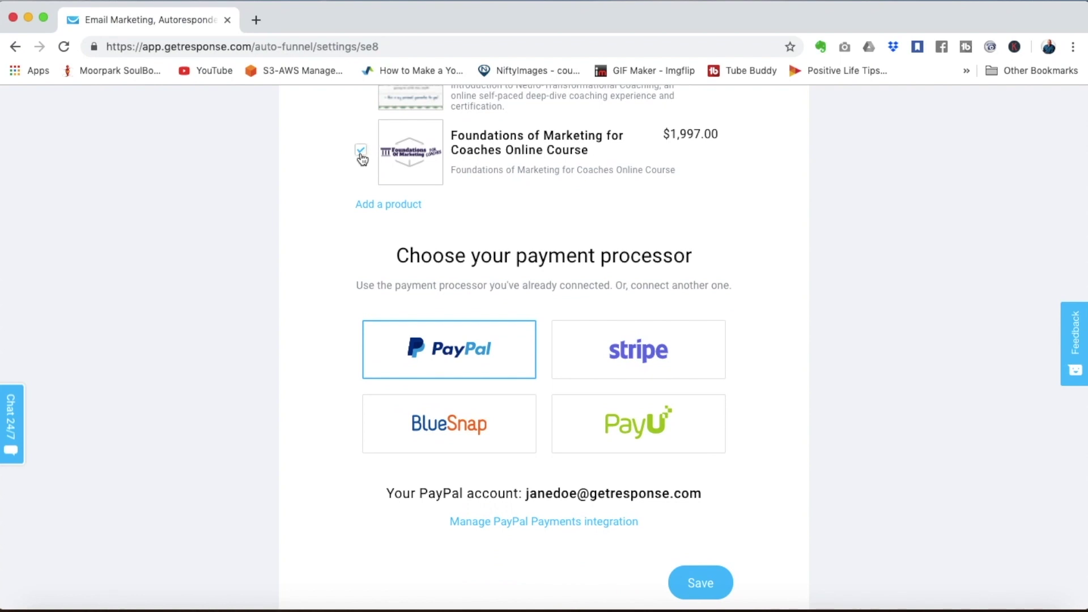
scroll(320, 220, down, 4)
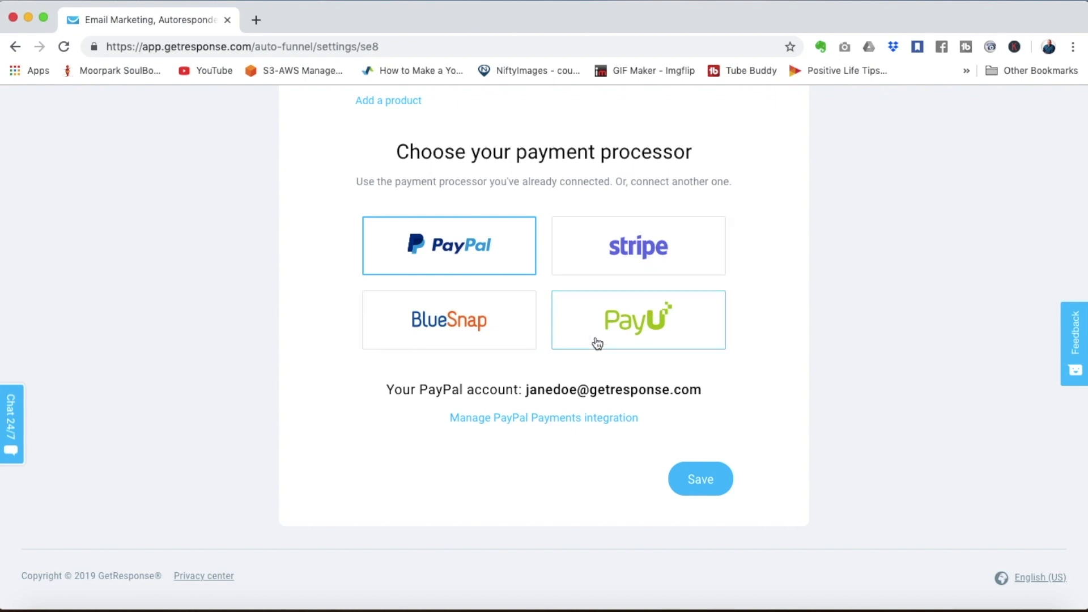
click(701, 483)
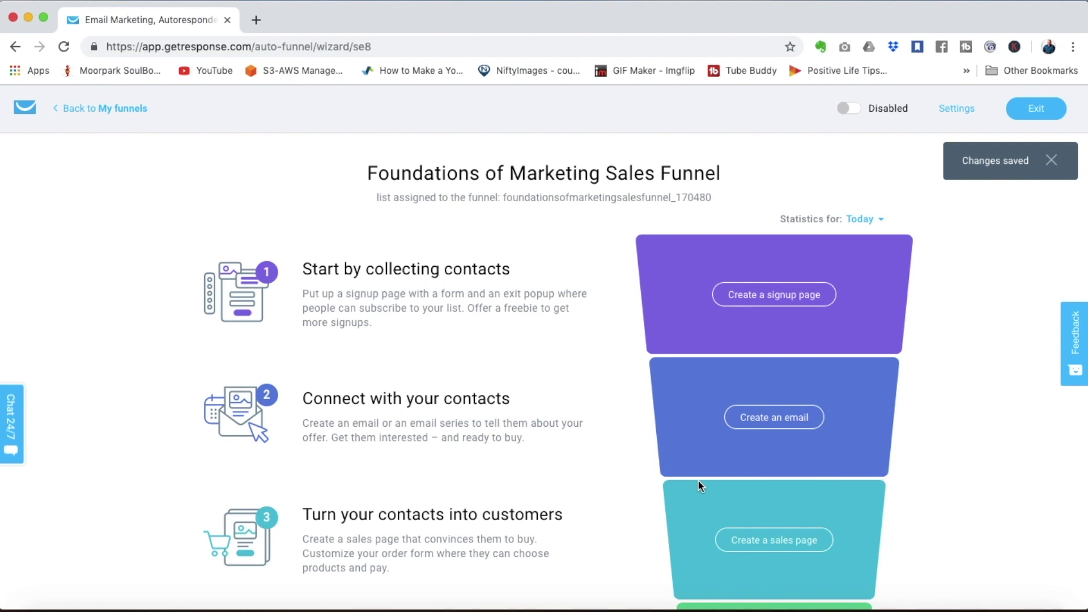
Start the signup page from the saved '$300k Ebook Download Optin Page' template
scroll(786, 221, down, 2)
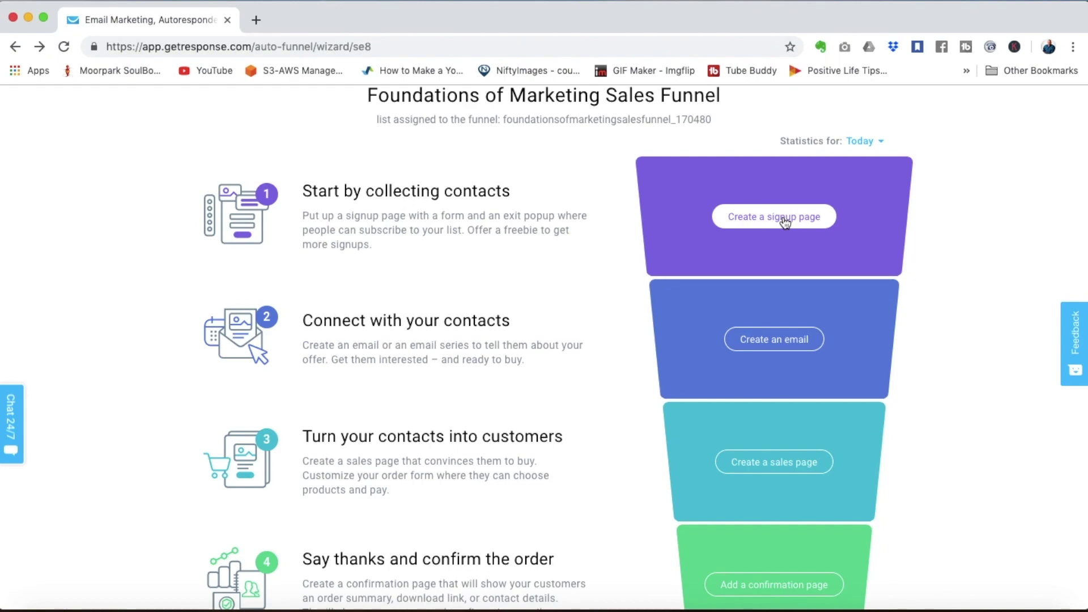
click(785, 221)
scroll(298, 282, down, 6)
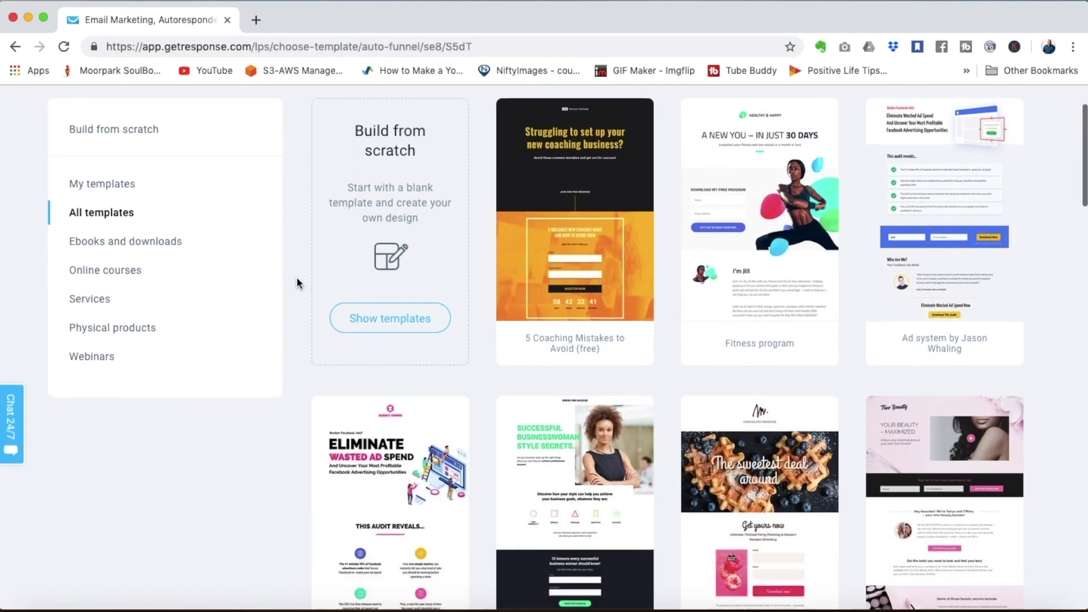
scroll(297, 282, down, 10)
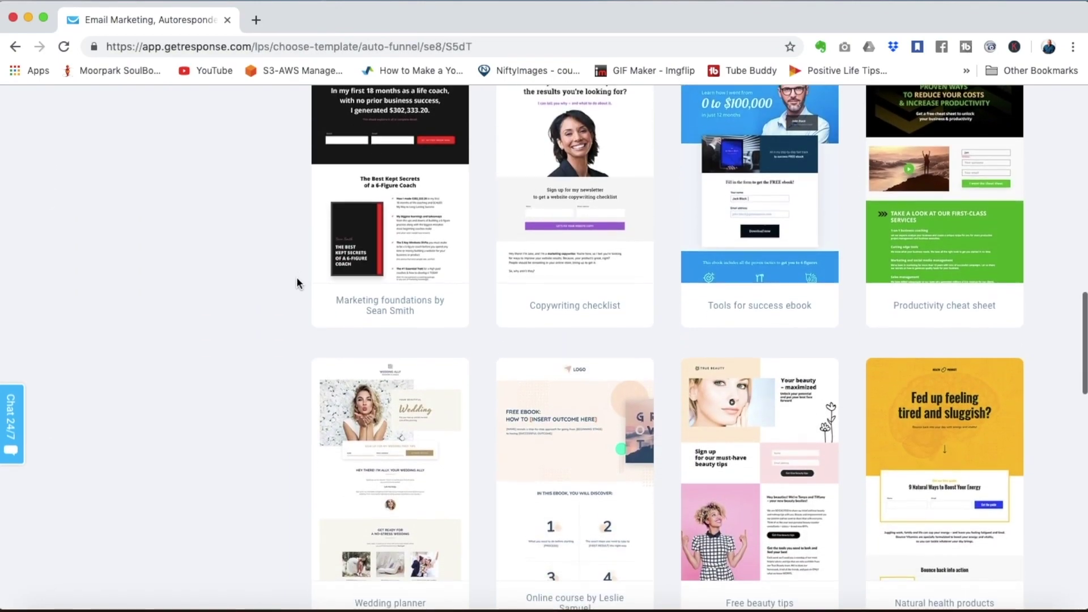
scroll(297, 282, up, 7)
scroll(297, 282, up, 10)
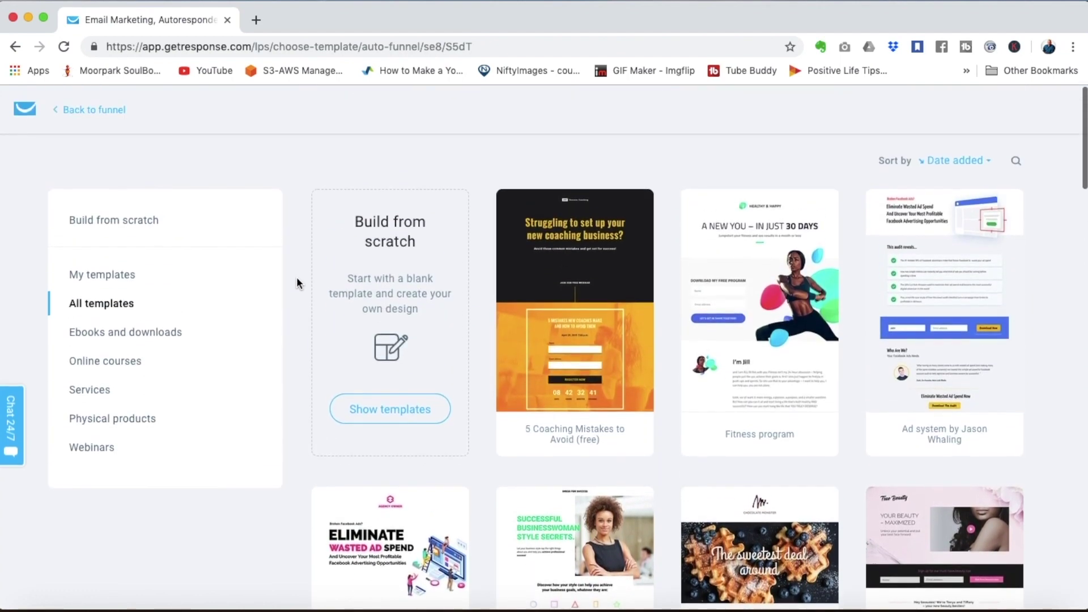
click(118, 273)
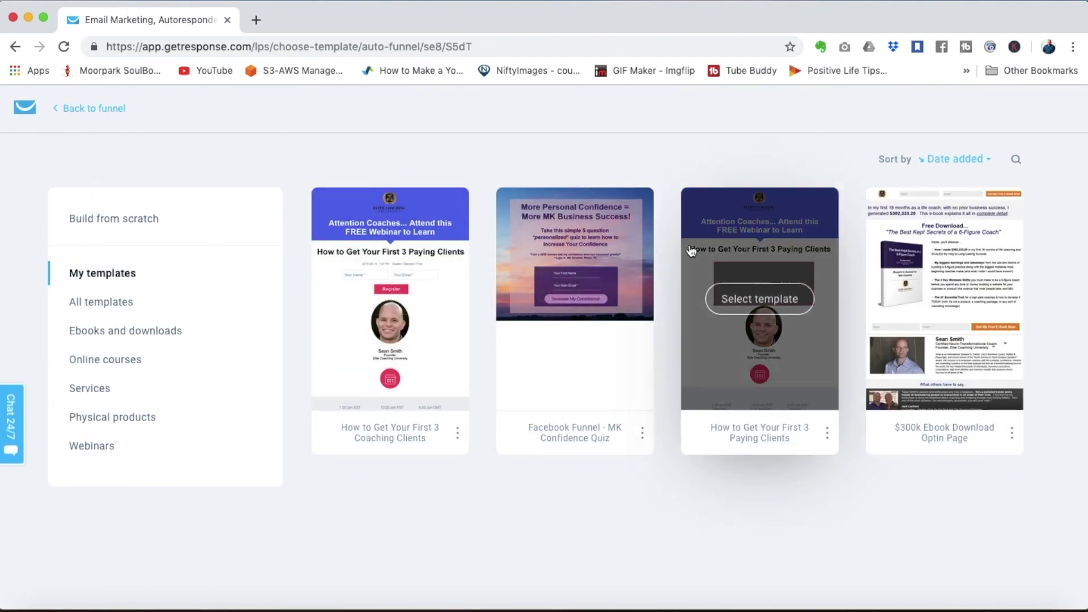
mouse_move(941, 295)
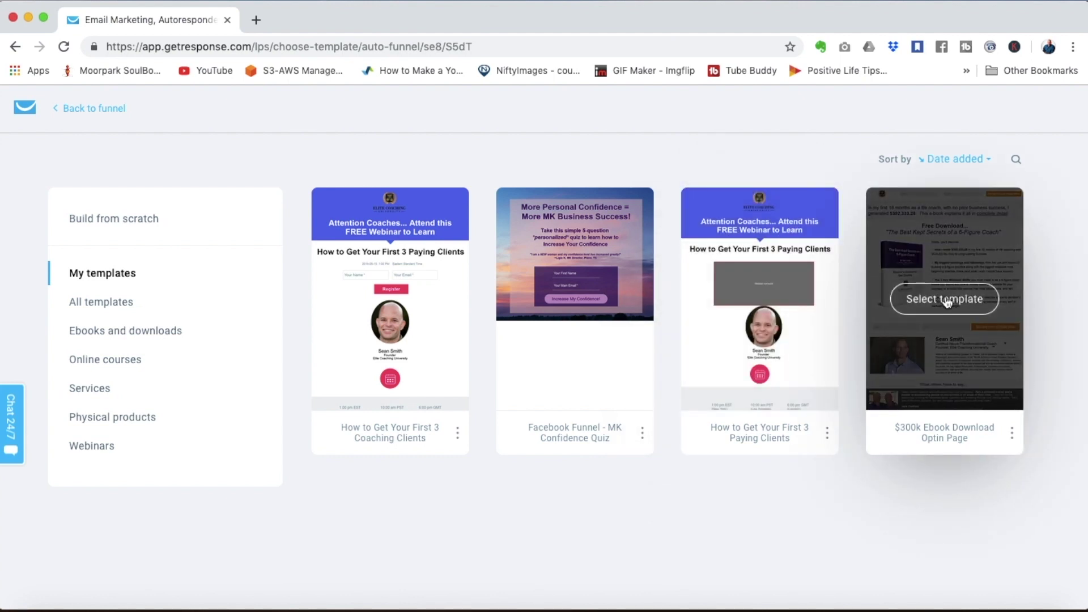
click(946, 302)
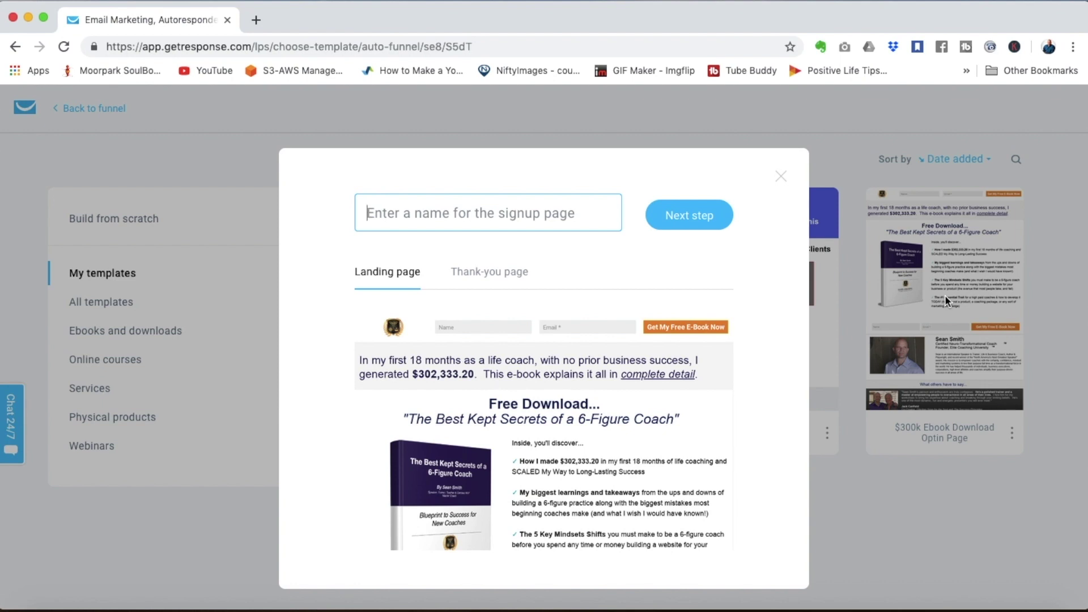
Name the signup page '$300k Ebook Optin Page' and continue to the editor
text($300k Ebook Optin Page)
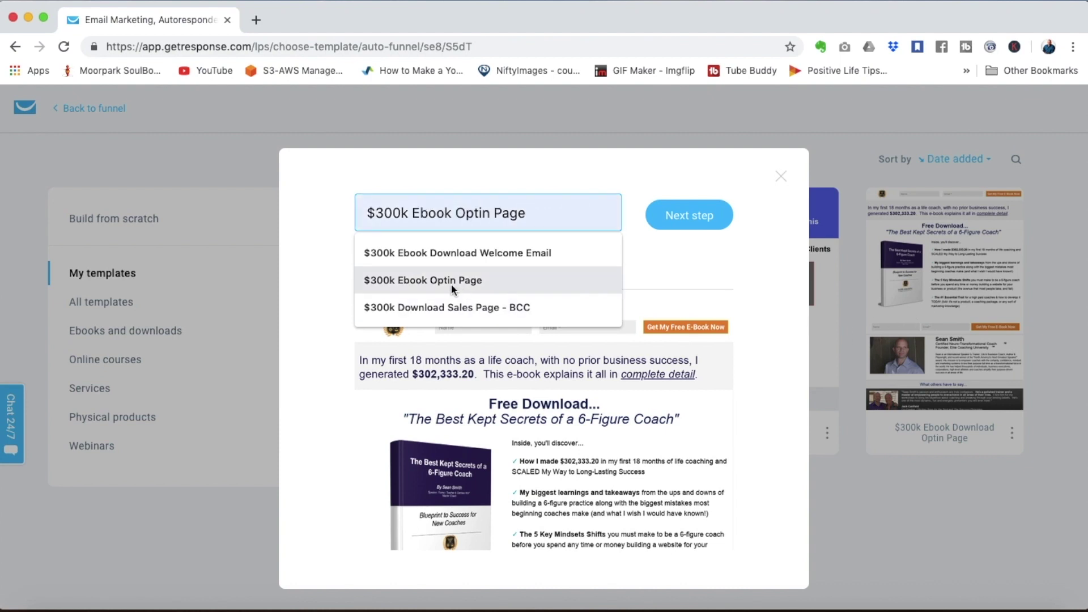
click(449, 281)
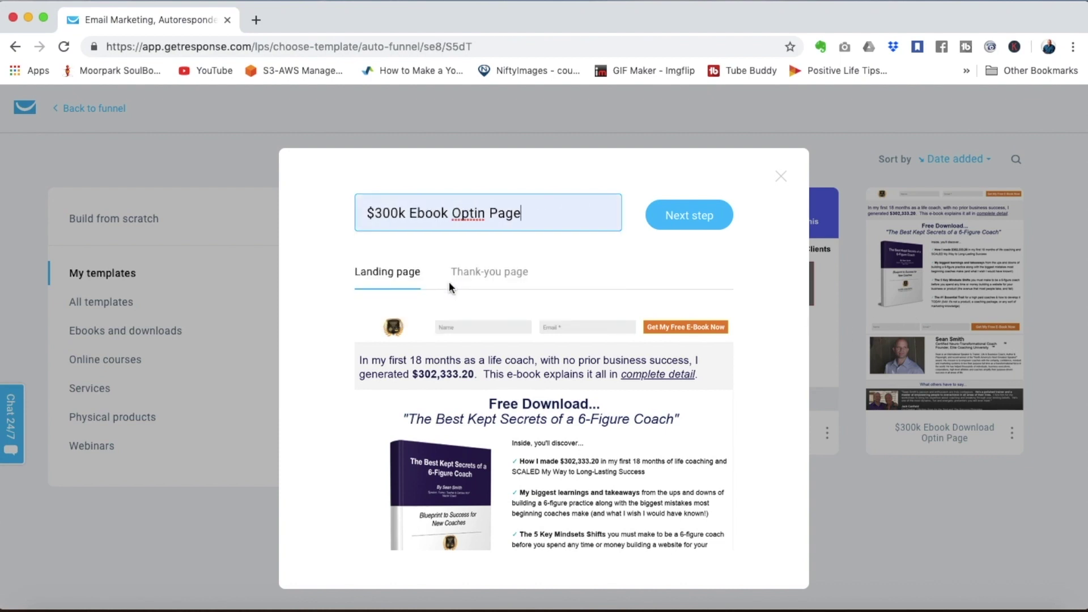
click(684, 217)
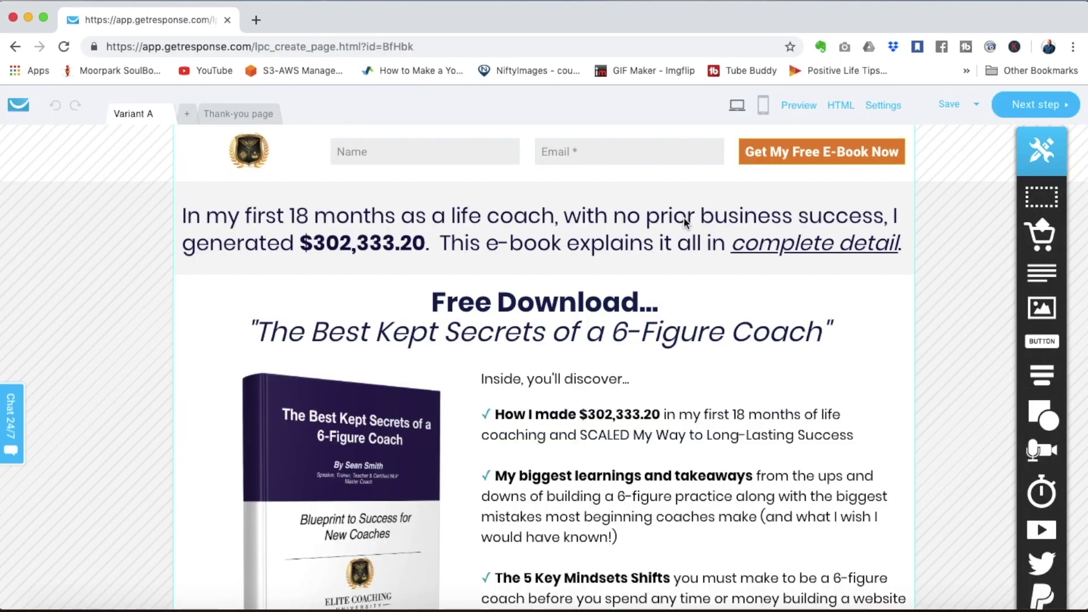
Review the template, adding then removing a test image, and switch to the Thank-you page
scroll(684, 218, down, 5)
scroll(685, 221, down, 6)
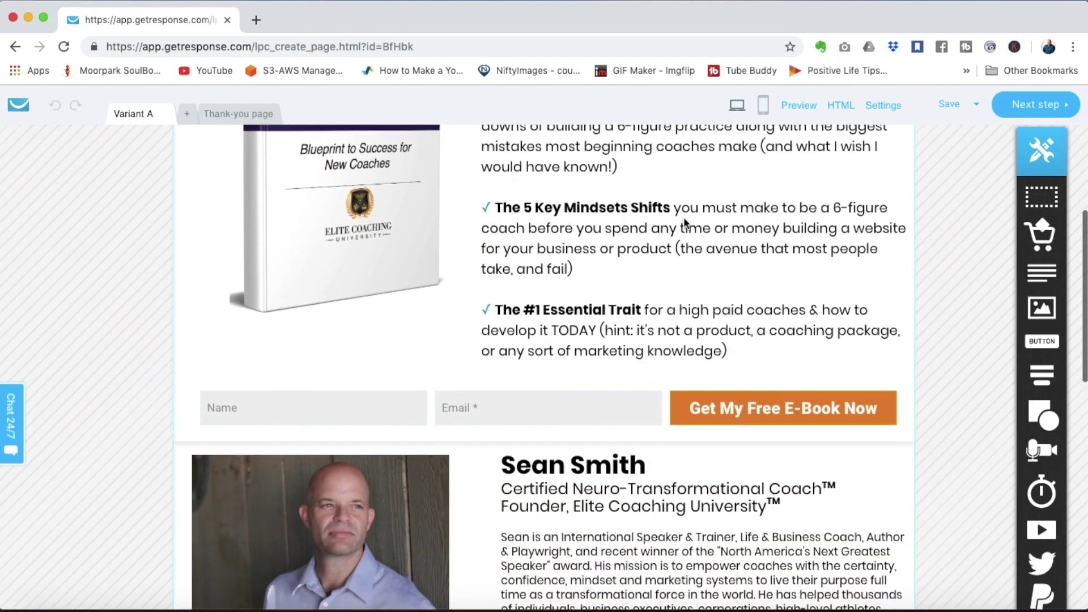
scroll(684, 218, down, 9)
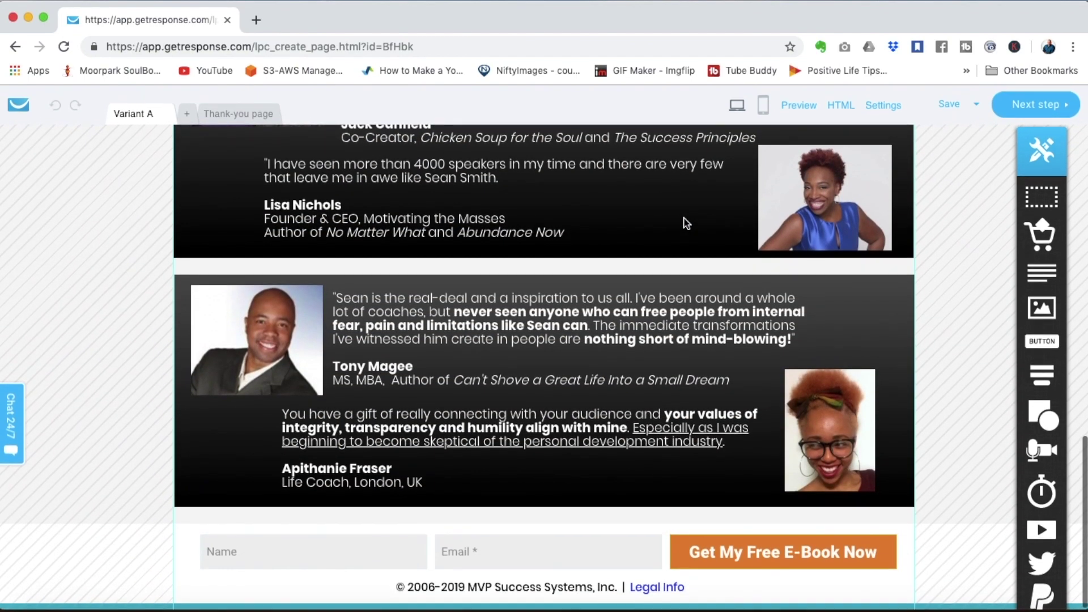
scroll(684, 218, up, 20)
click(638, 225)
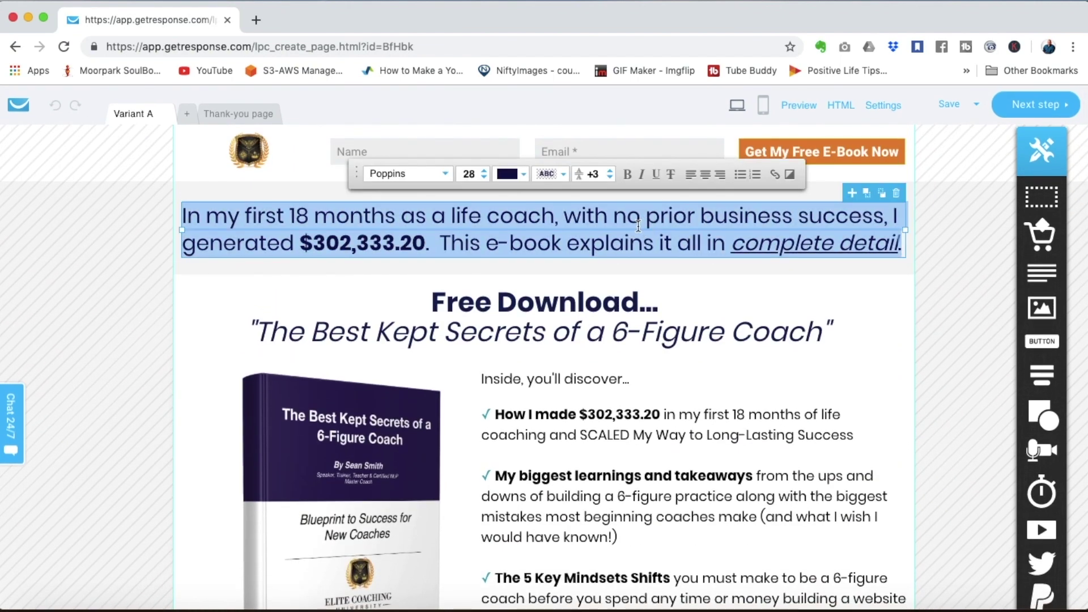
scroll(943, 438, down, 20)
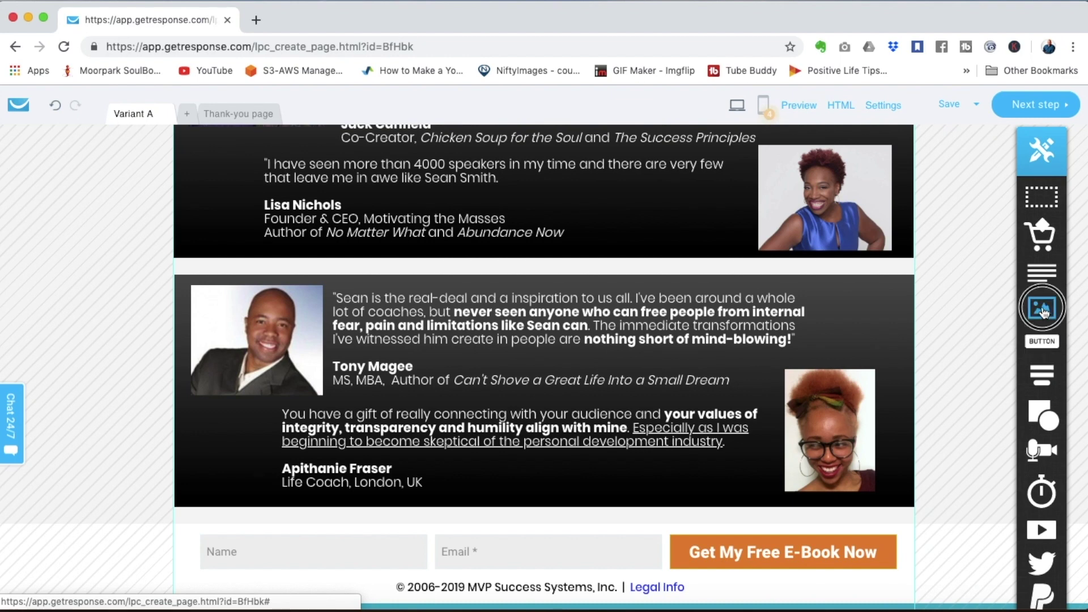
click(823, 395)
drag(823, 396, 537, 500)
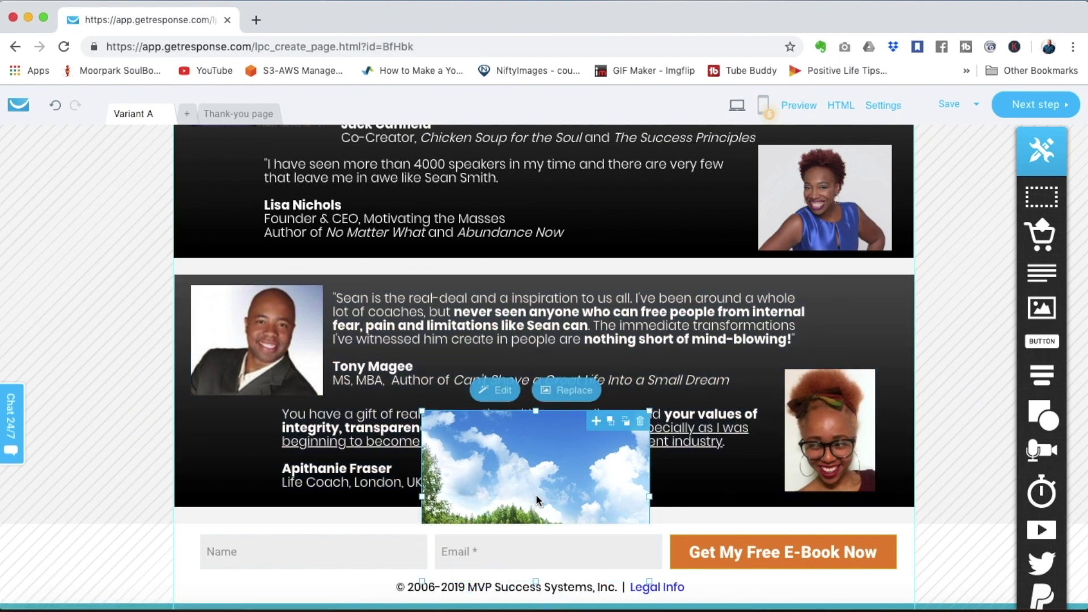
key(BackSpace)
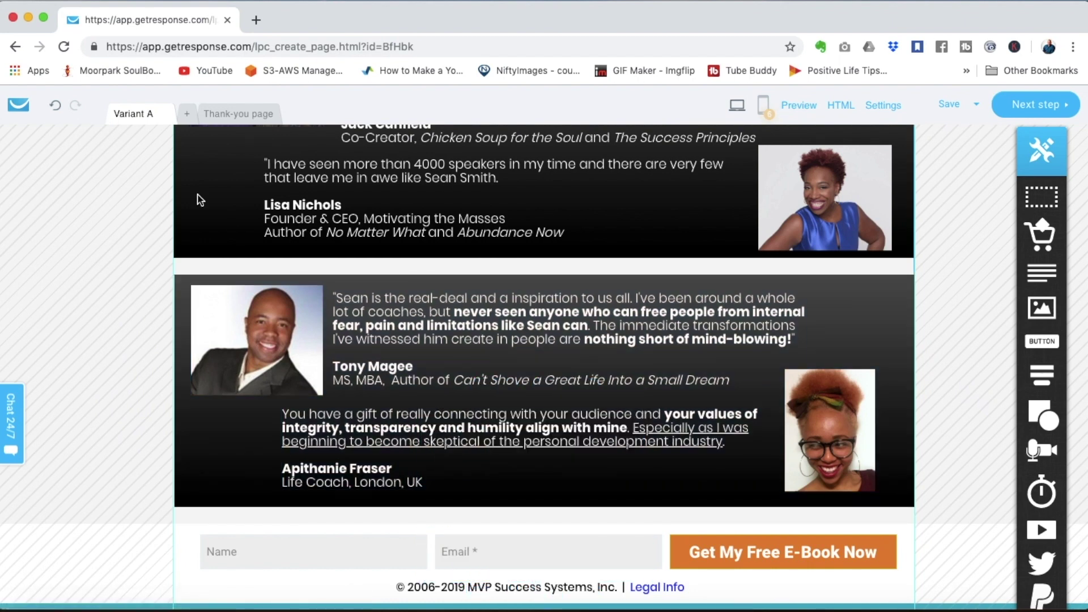
click(238, 114)
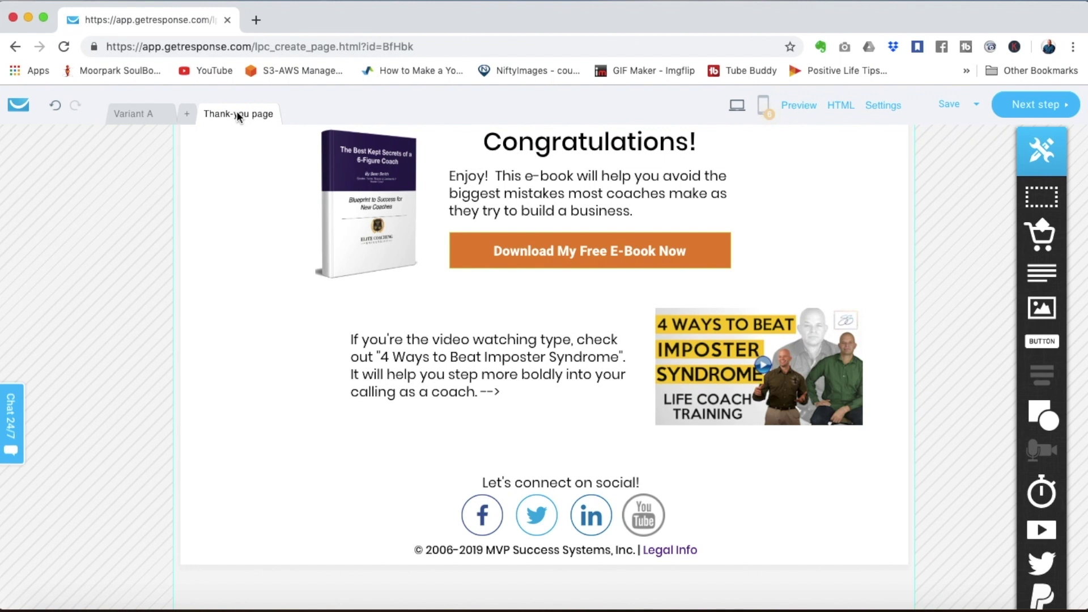
Look over the Thank-you page's Congratulations message, download button, video link and social icons
scroll(265, 228, up, 3)
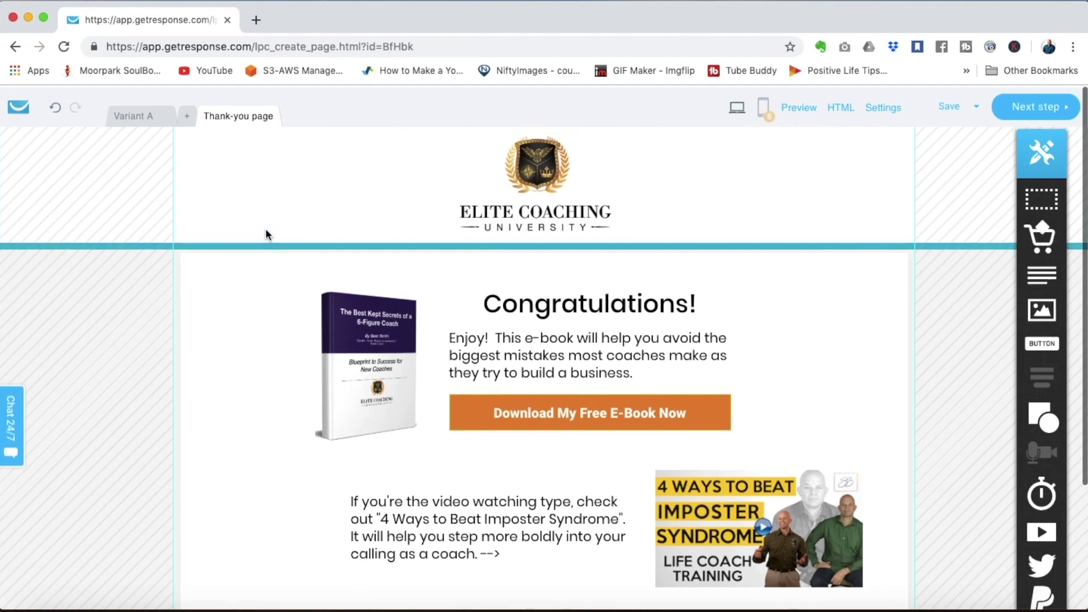
scroll(265, 230, down, 3)
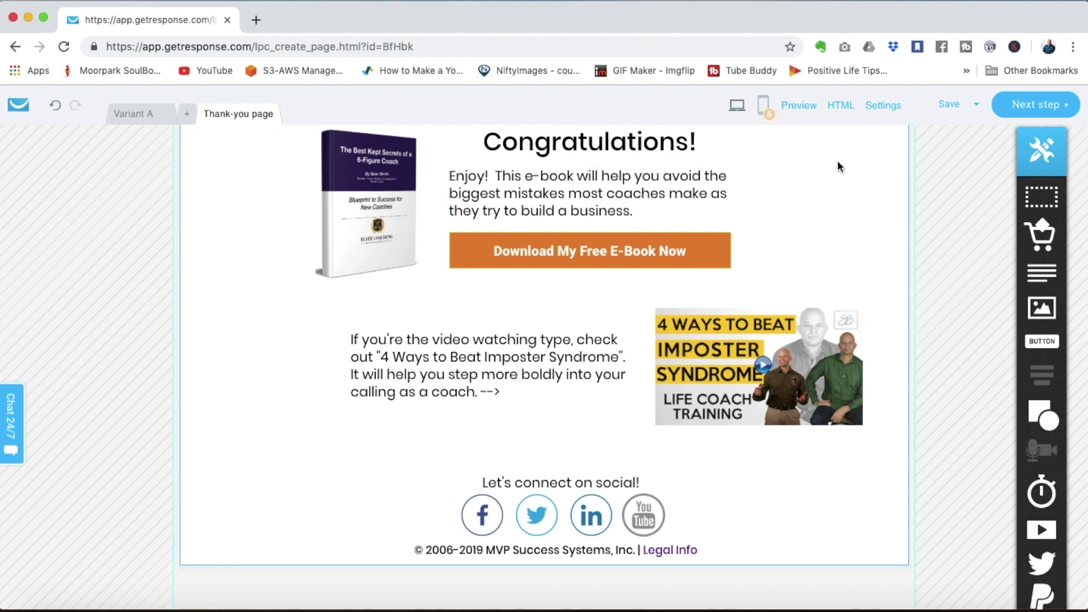
Copy the page title '$300k Ebook Optin Page' into the page description
click(1042, 113)
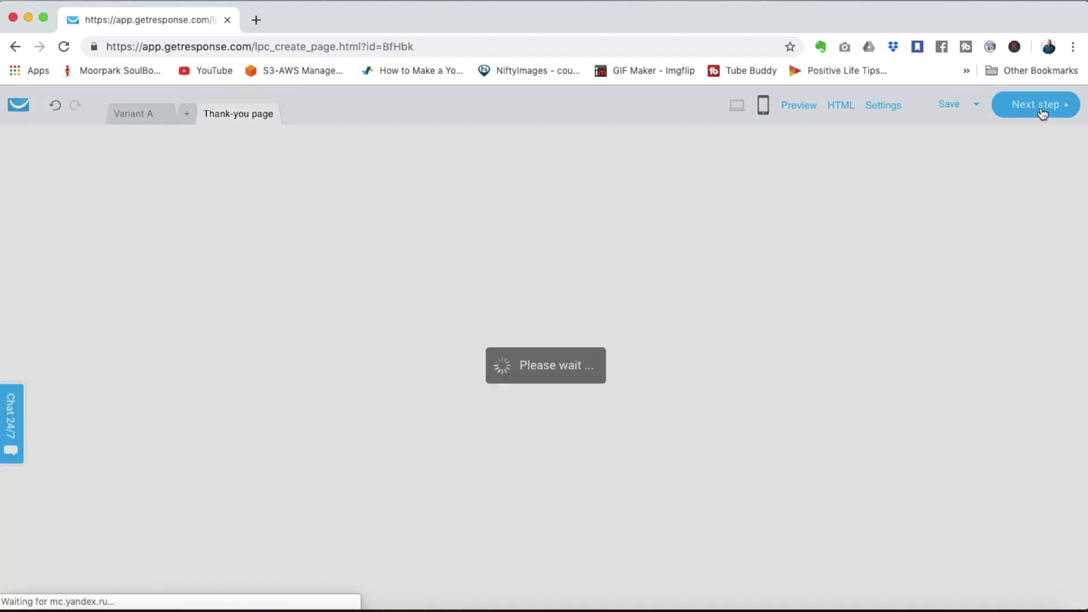
triple_click(559, 311)
key(super+c)
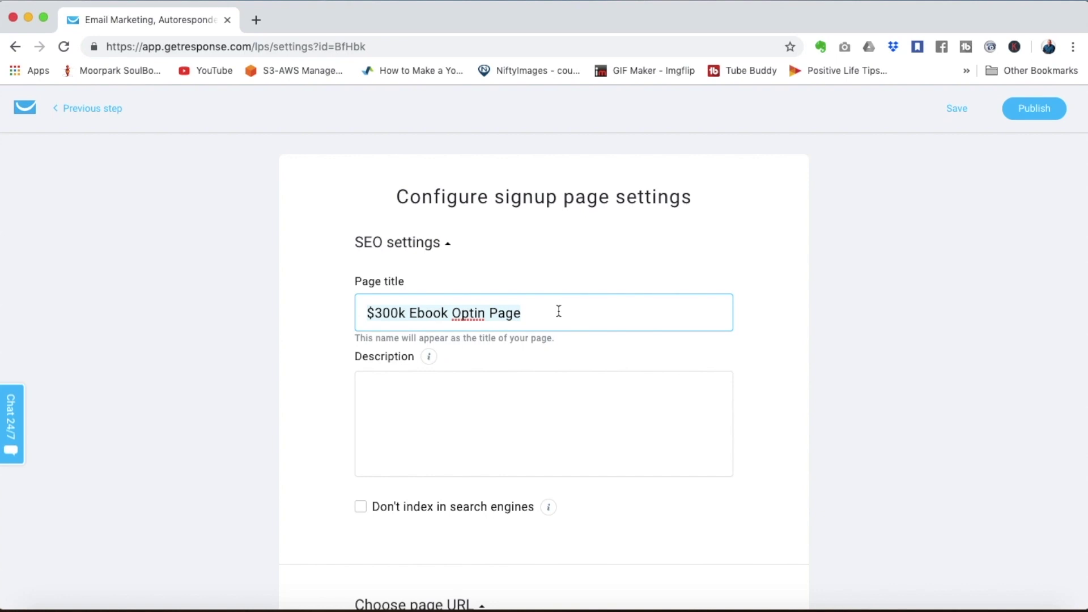
click(443, 394)
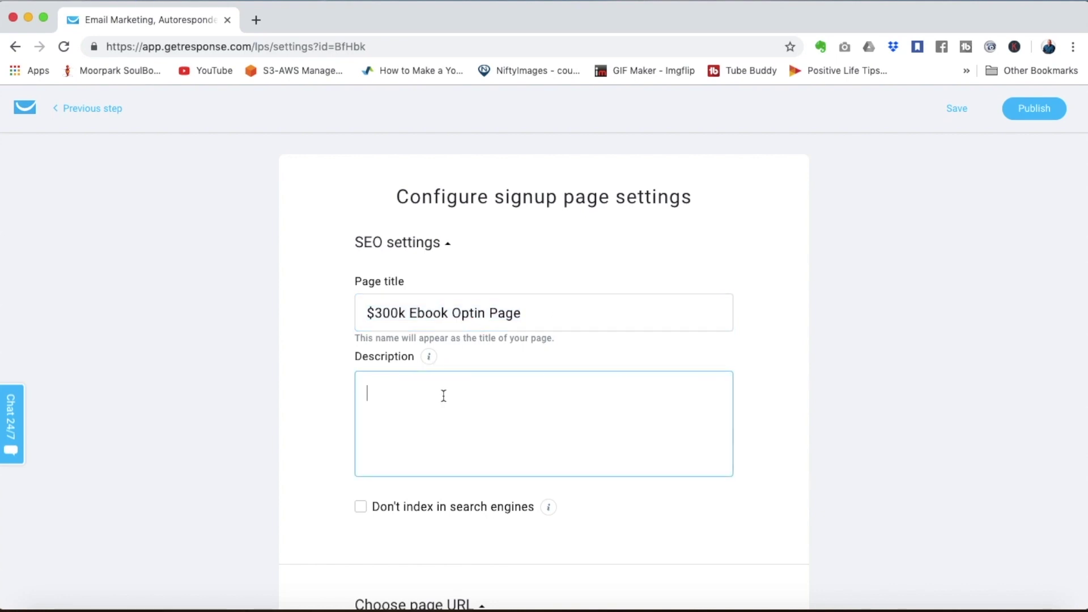
key(super+v)
Keep the gr8.com subdomain and publish the optin page
scroll(444, 395, down, 10)
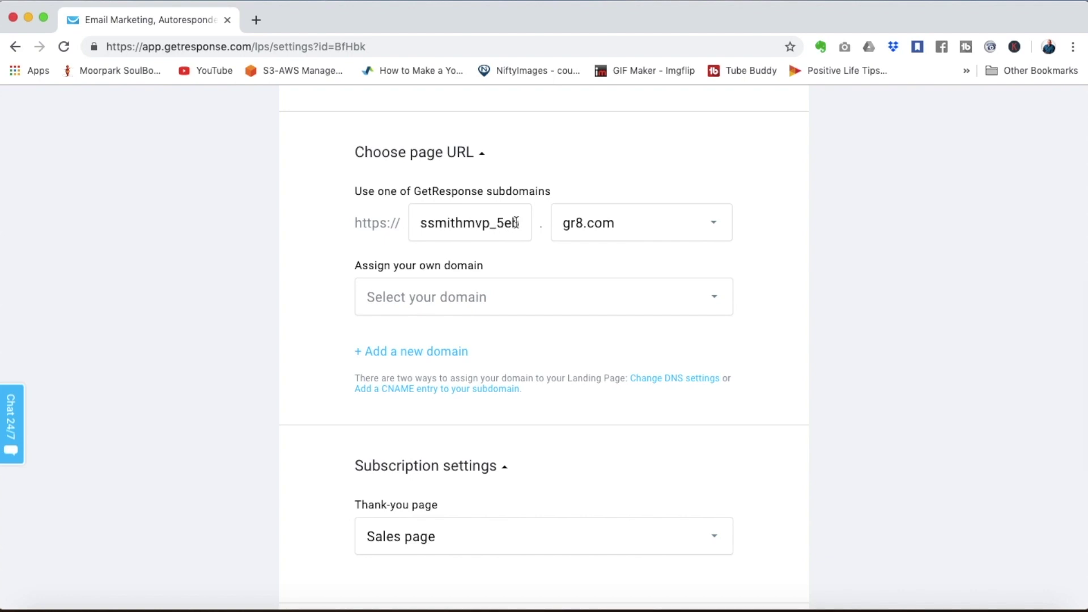
click(516, 222)
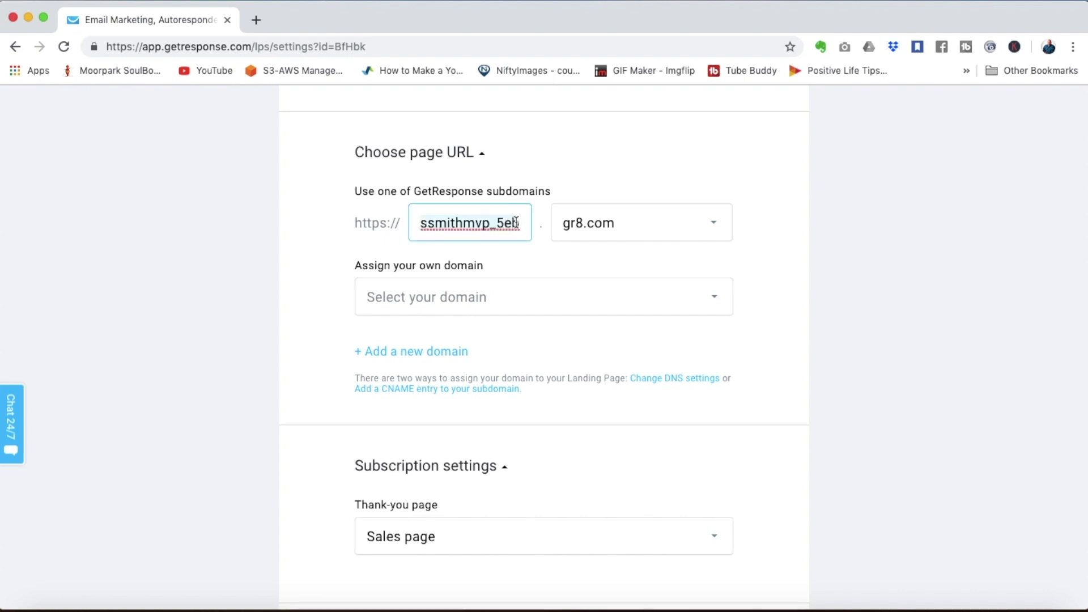
click(710, 229)
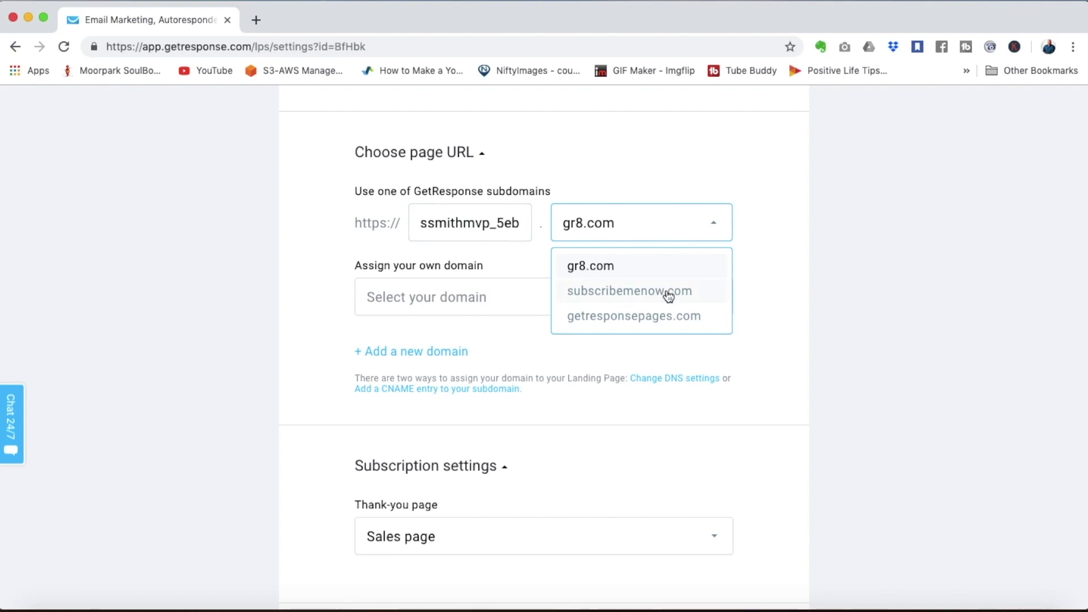
click(746, 312)
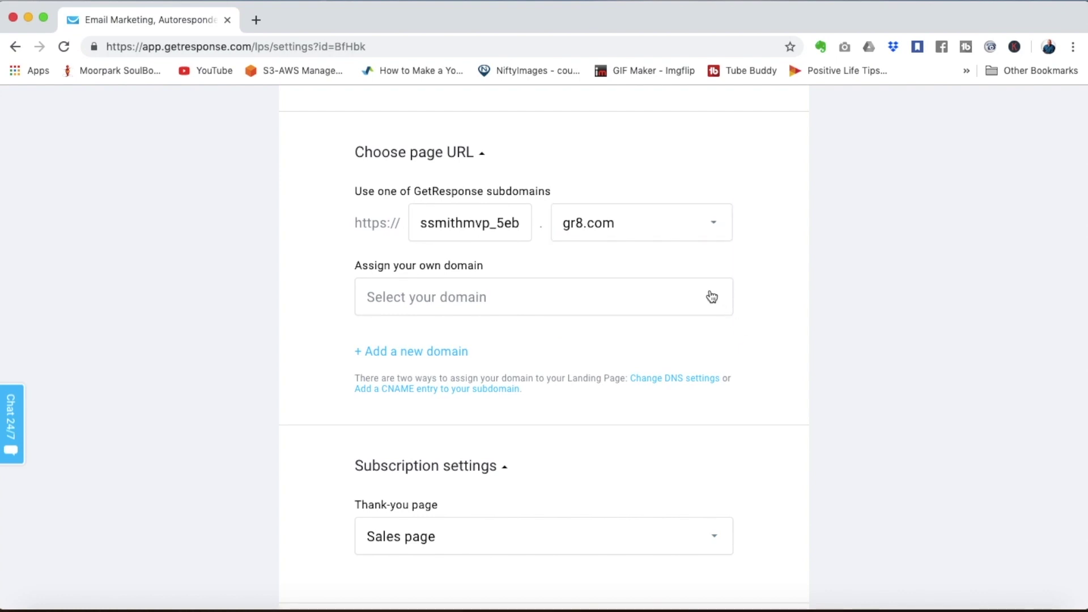
scroll(776, 424, down, 5)
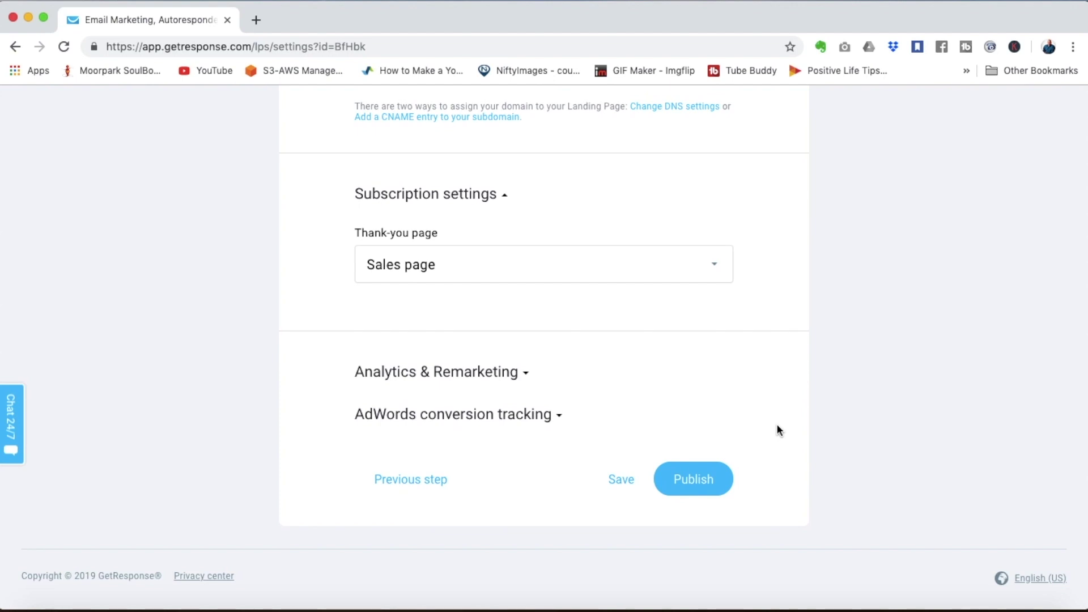
click(693, 481)
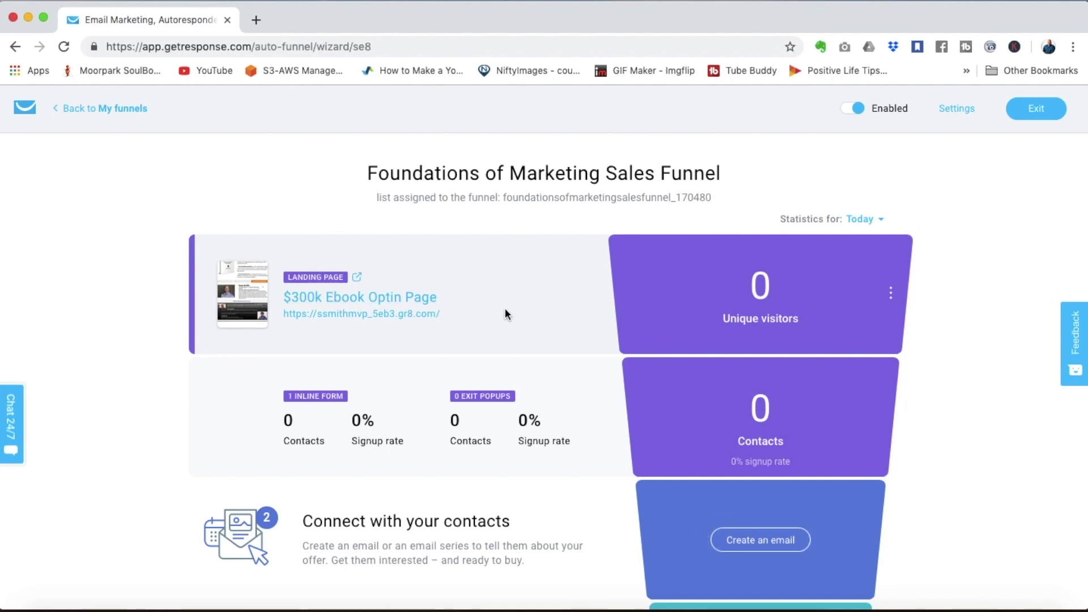
Scroll the funnel overview down to the landing page's inline form and the email steps
scroll(507, 313, down, 3)
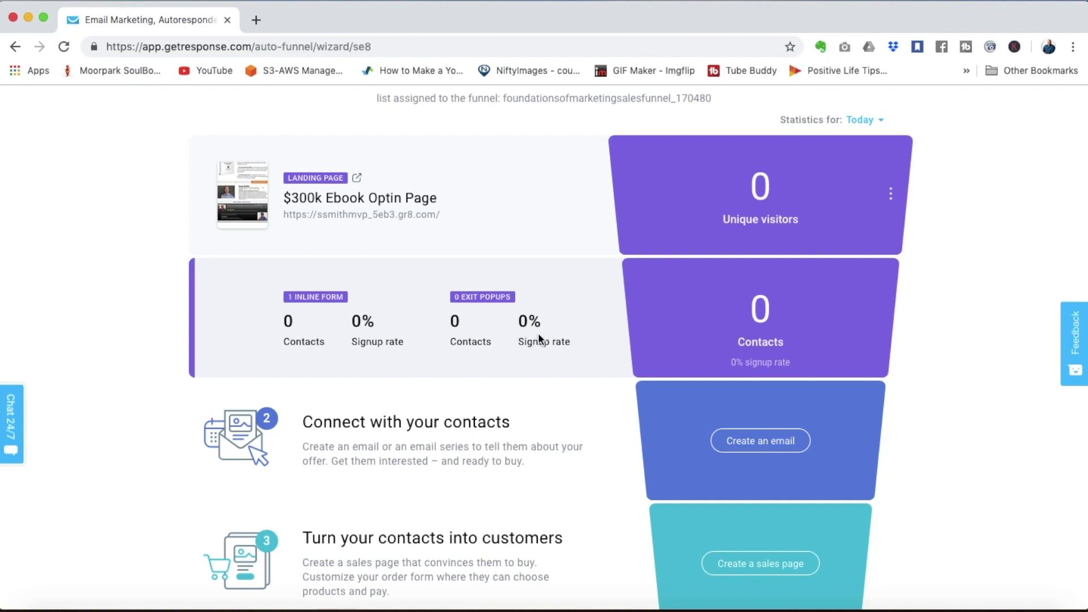
scroll(540, 339, down, 3)
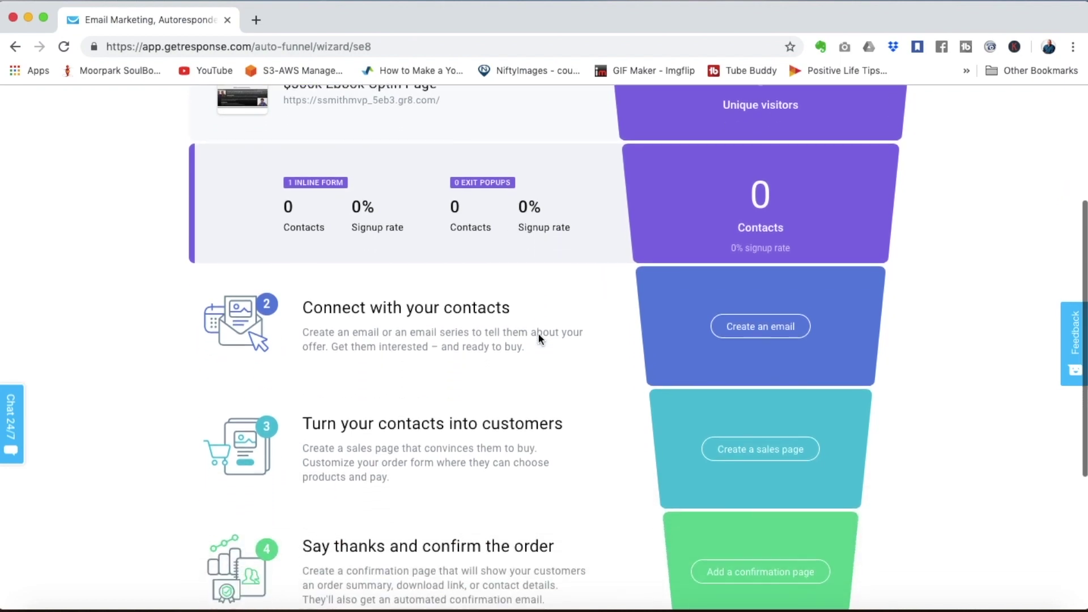
scroll(539, 339, down, 1)
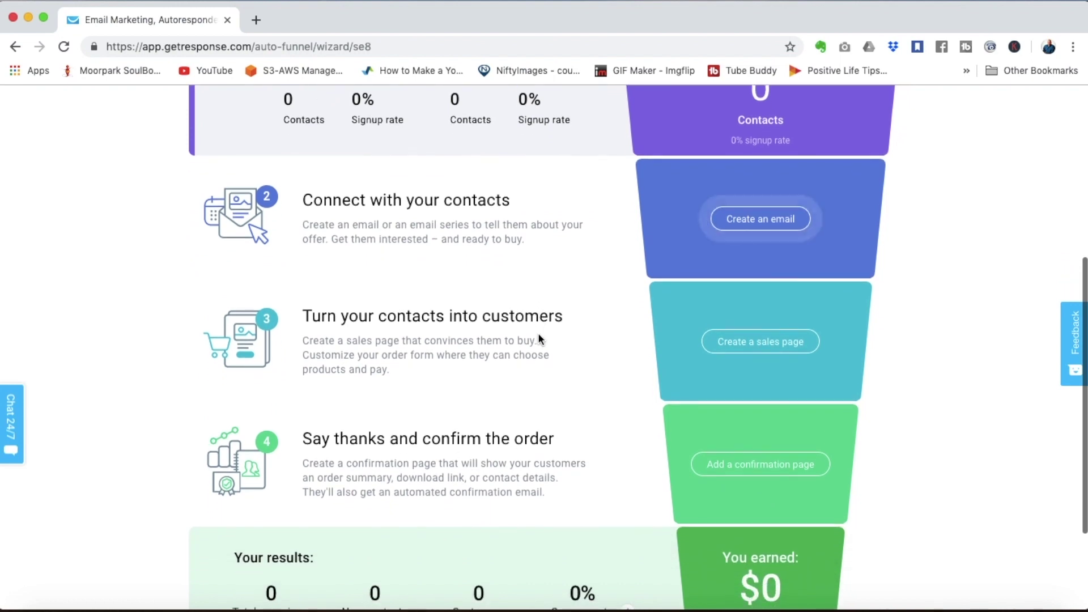
Create the '$300k Ebook Download Welcome Email' with subject 'Awesome! Here's your $300k ebook' and the other sender
click(760, 220)
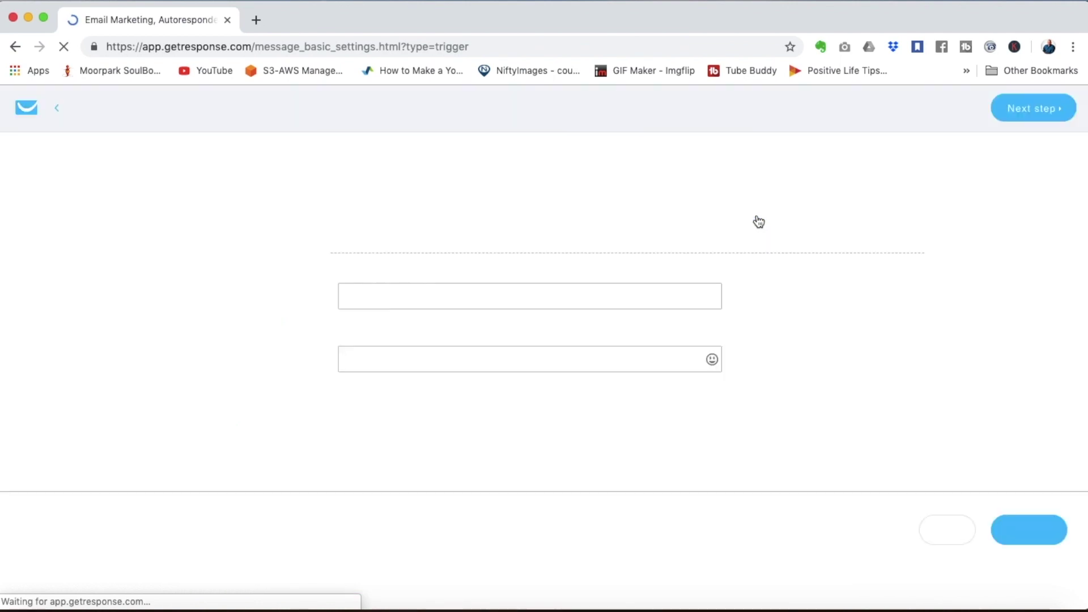
click(684, 297)
text($)
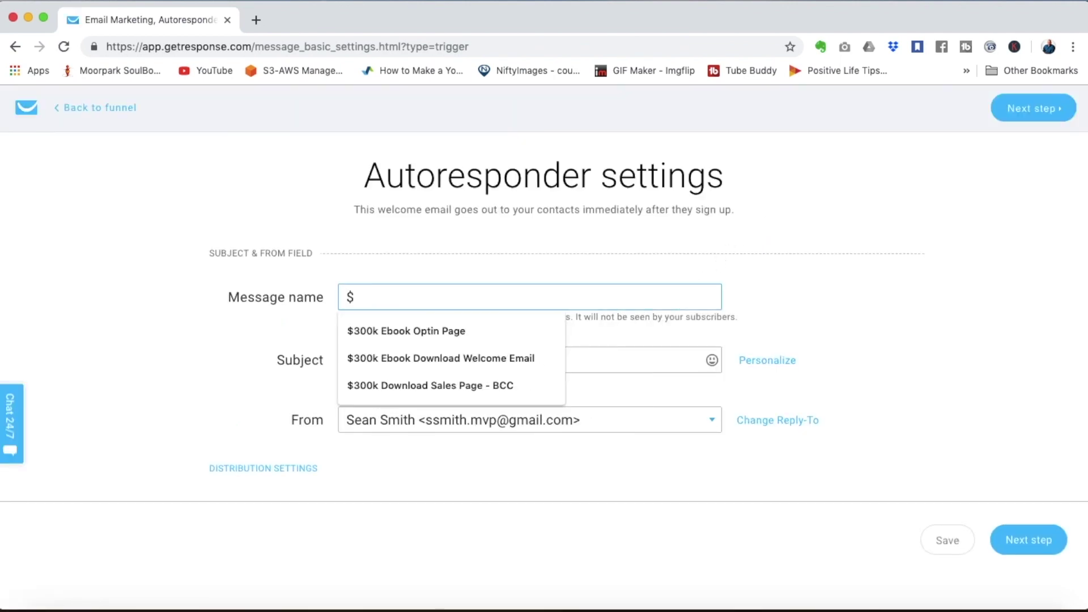
click(477, 359)
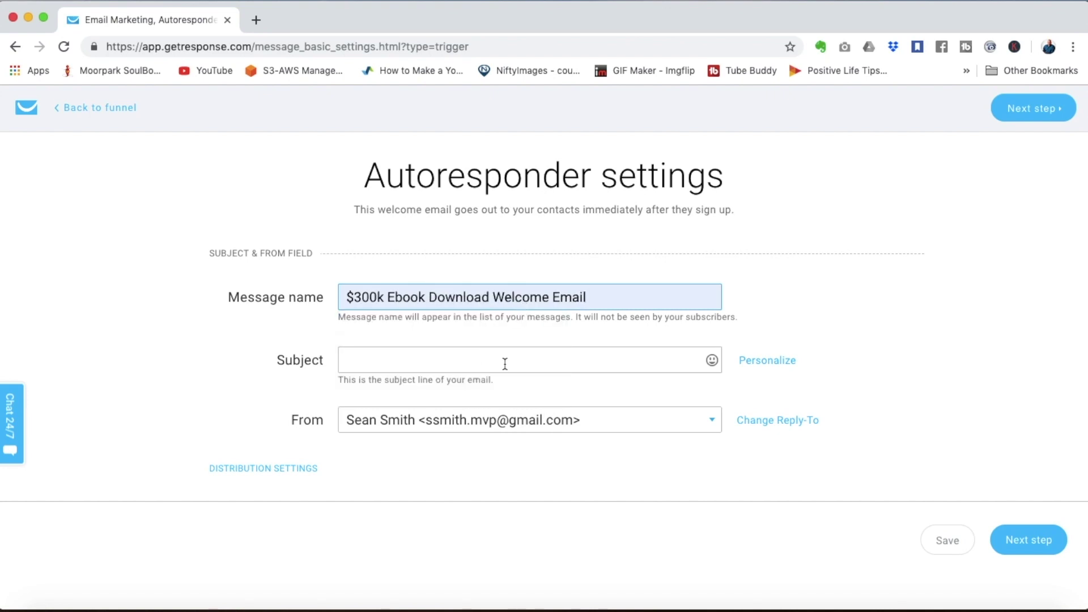
click(505, 364)
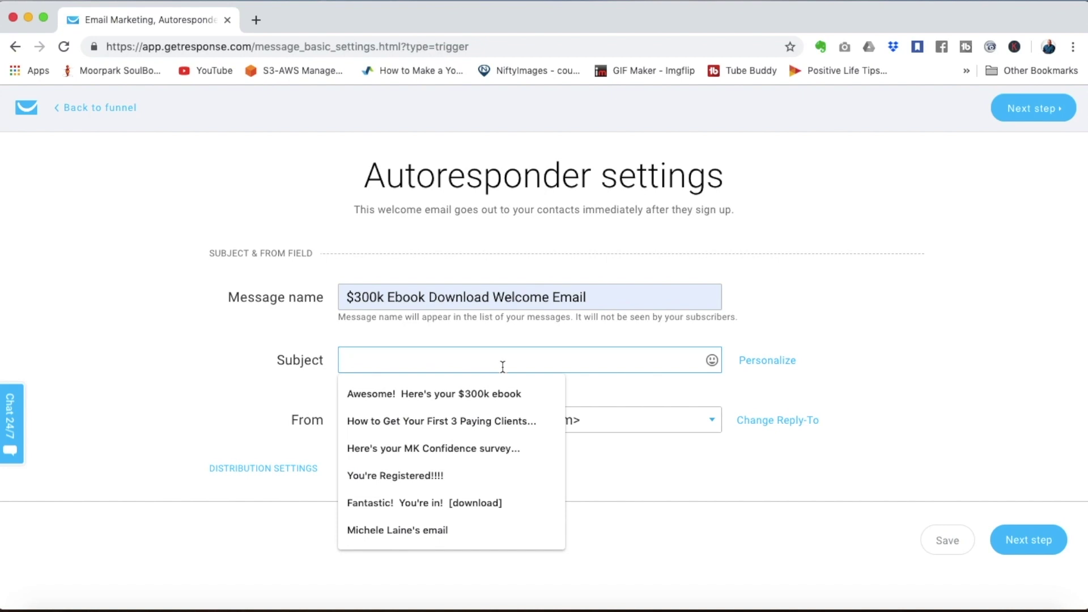
click(492, 393)
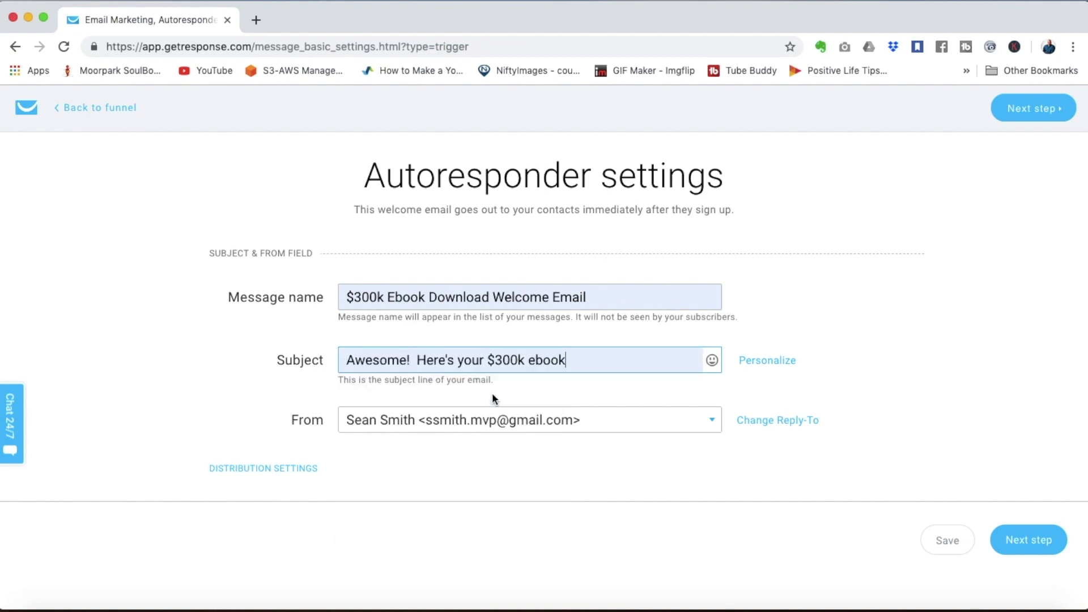
click(512, 425)
click(514, 468)
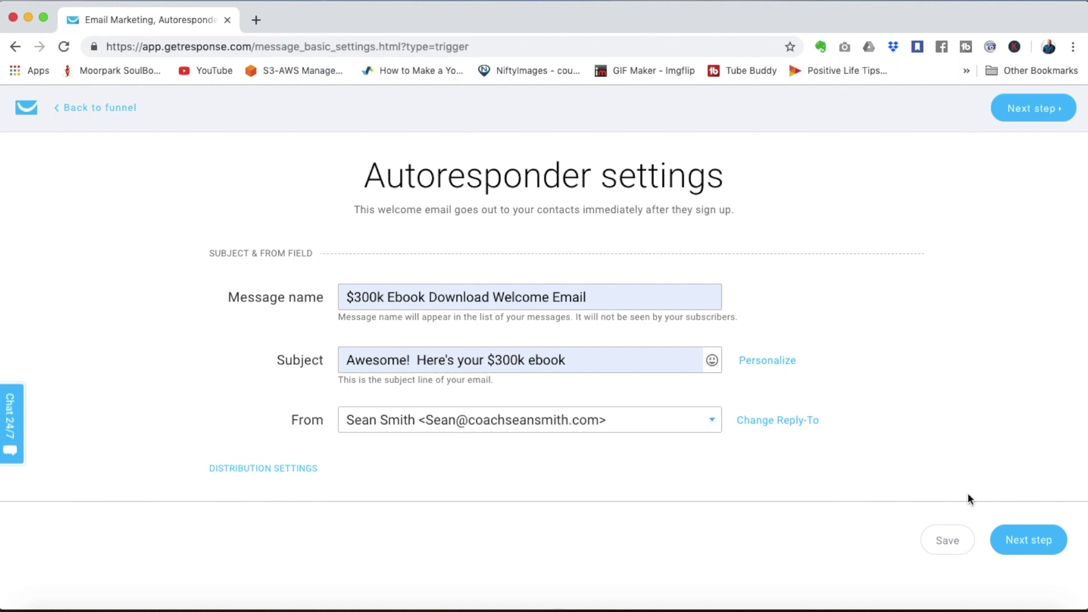
click(1017, 537)
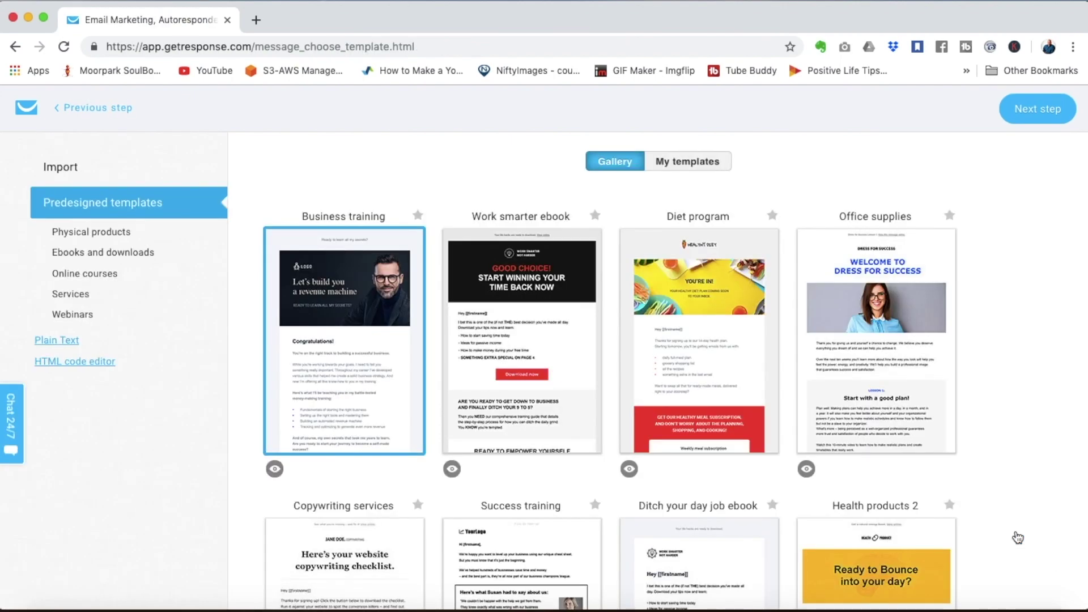
Start a new email from the saved $300K Ebook Download template in My templates
scroll(1019, 537, down, 1)
scroll(1019, 538, down, 8)
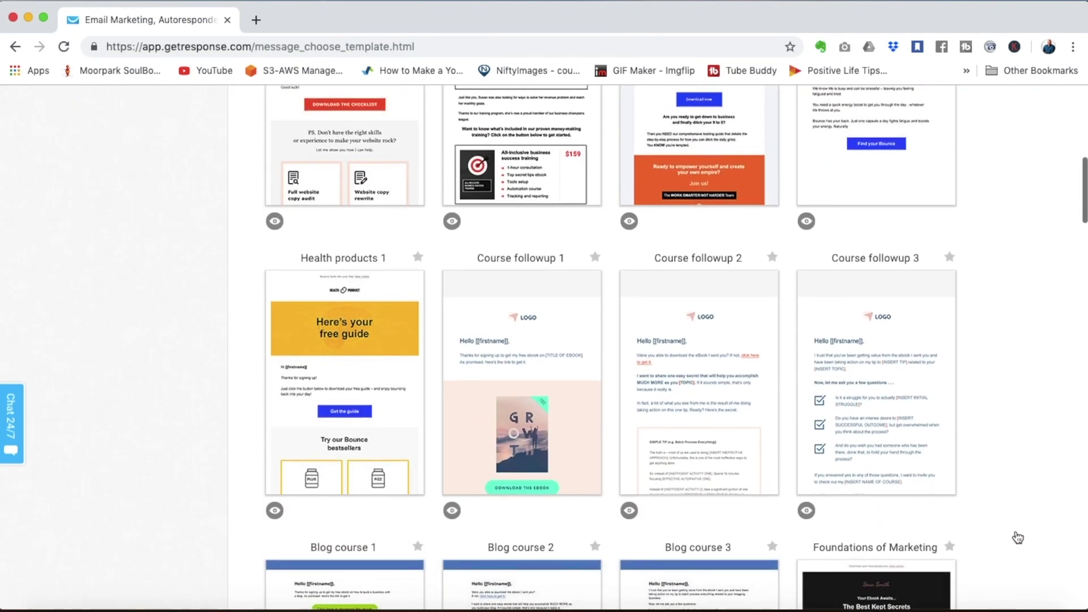
scroll(1018, 537, up, 7)
scroll(1018, 537, up, 3)
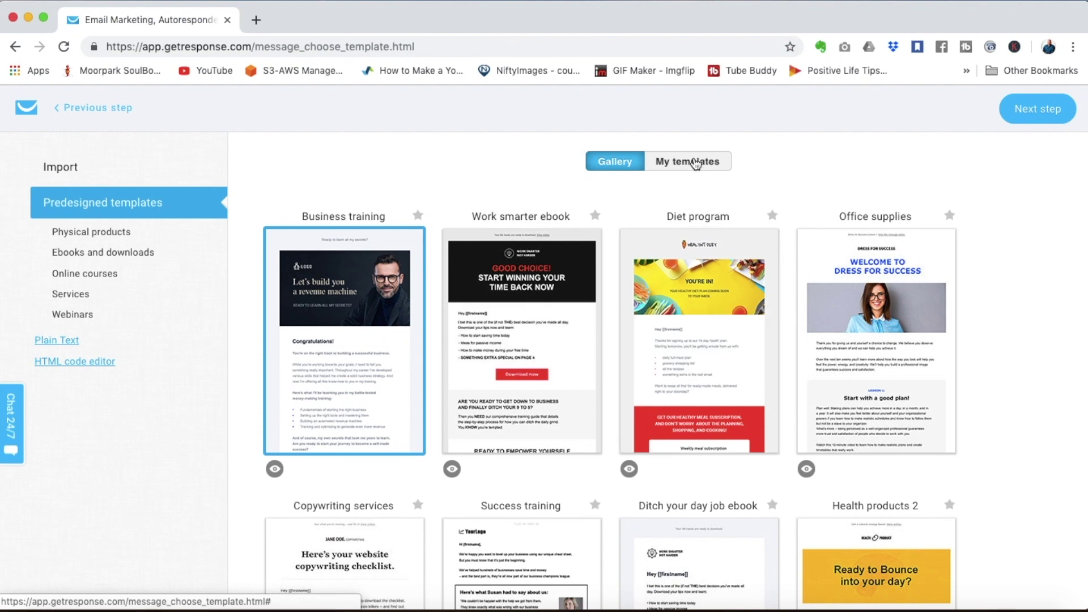
click(696, 165)
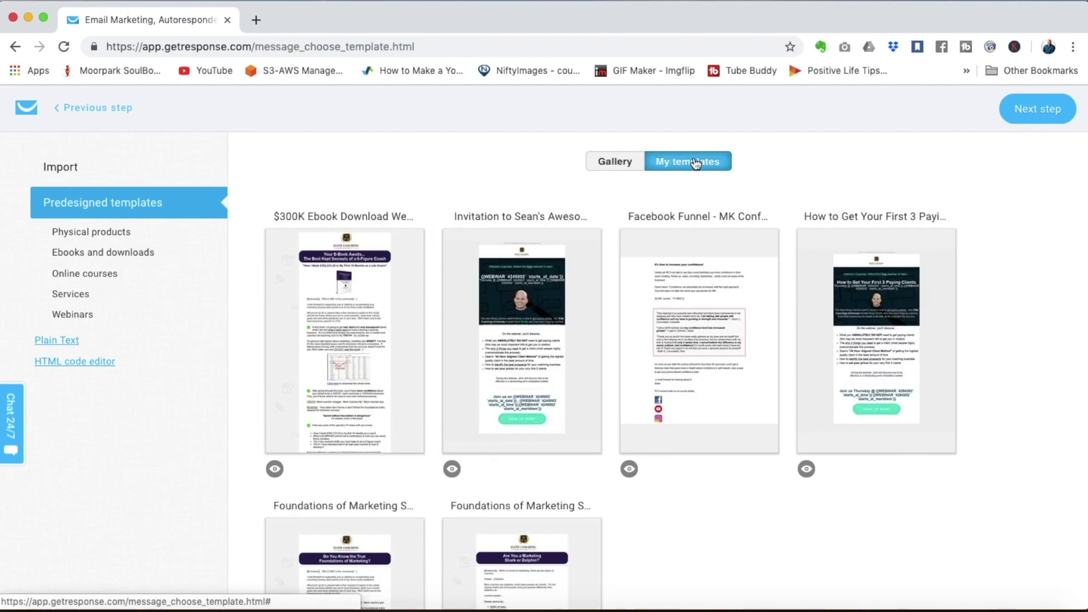
mouse_move(384, 304)
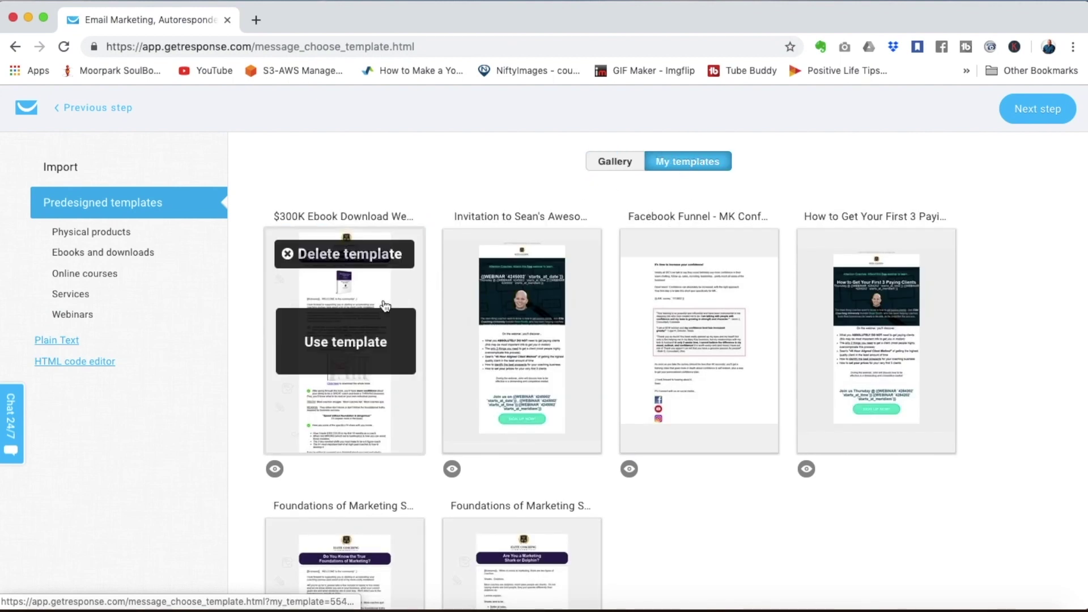
click(351, 337)
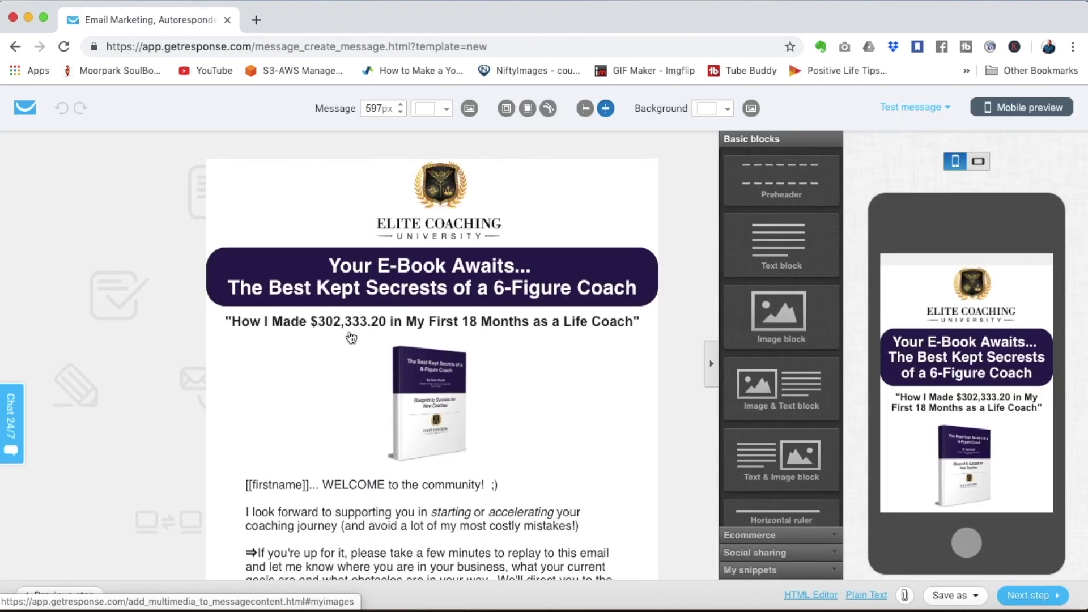
Review the loaded ebook welcome email in the editor and mobile preview
scroll(352, 337, down, 20)
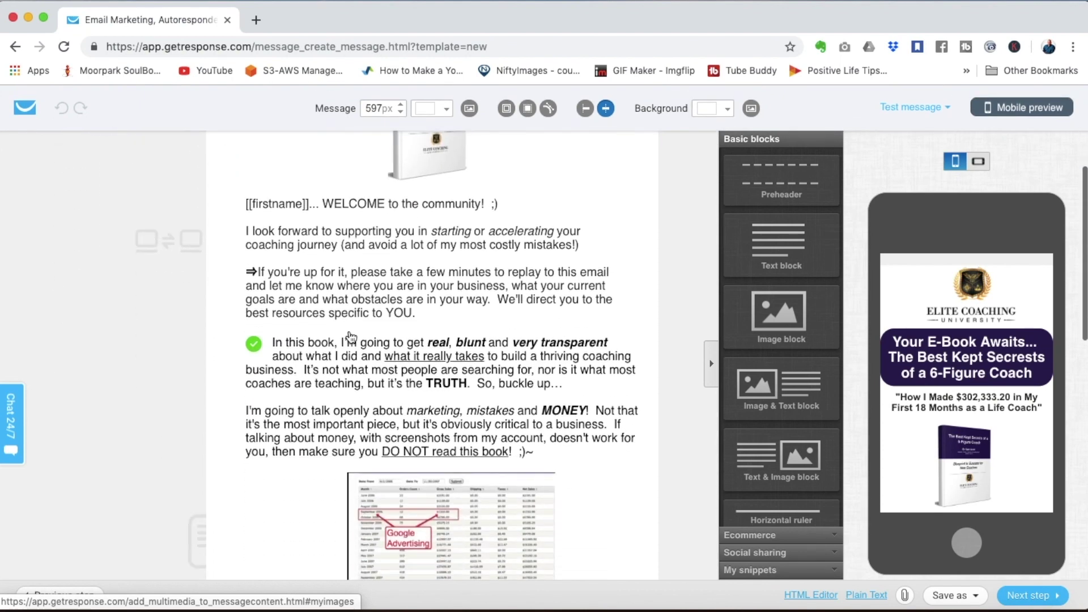
scroll(351, 336, down, 5)
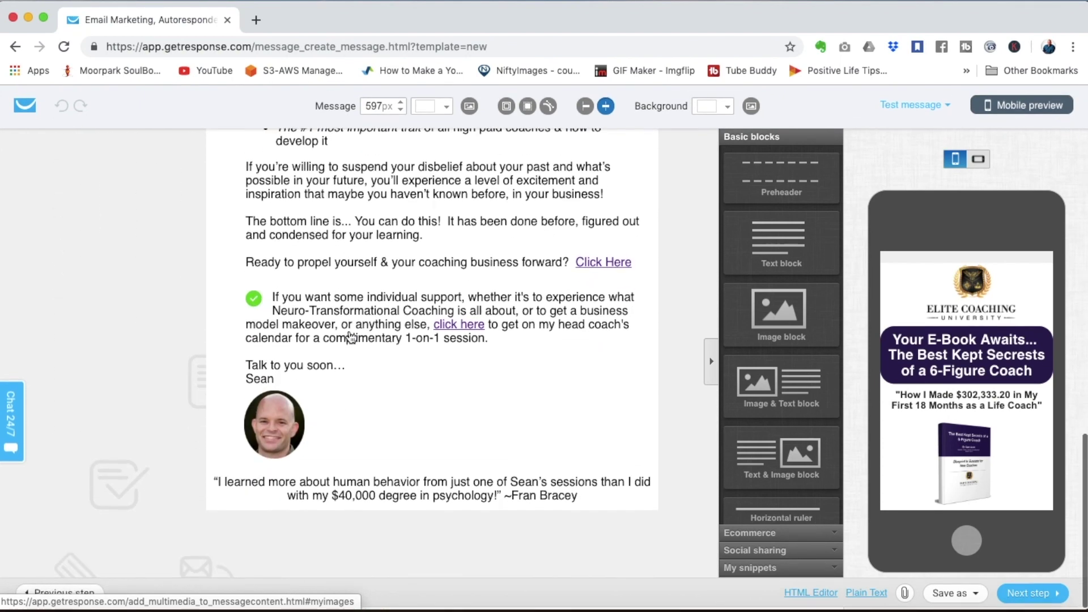
scroll(351, 336, up, 9)
scroll(352, 337, up, 15)
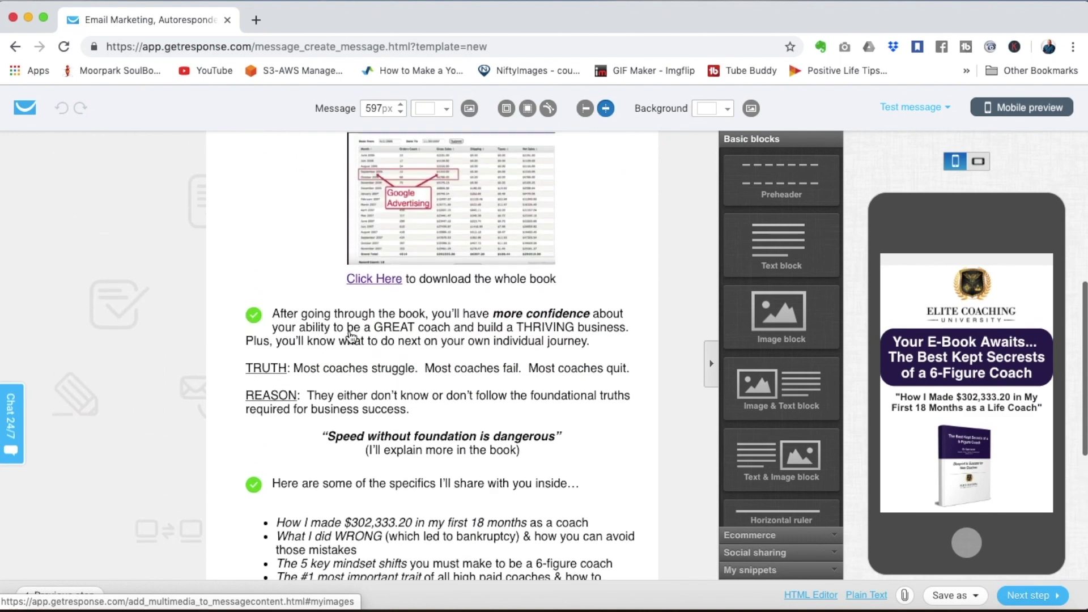
scroll(352, 337, up, 3)
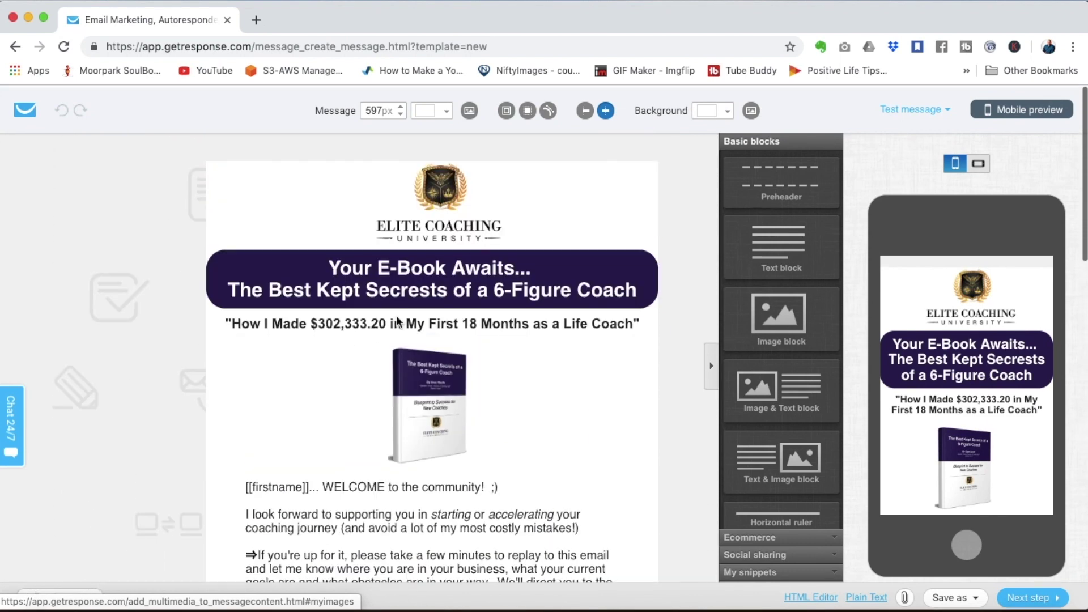
scroll(972, 340, down, 1)
scroll(971, 341, down, 10)
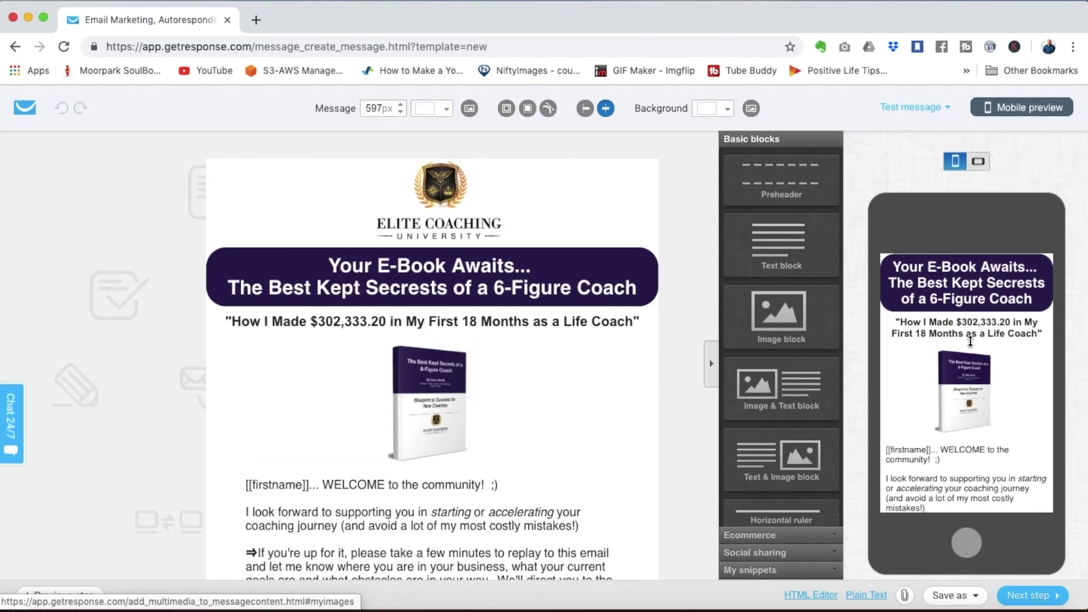
scroll(971, 340, down, 12)
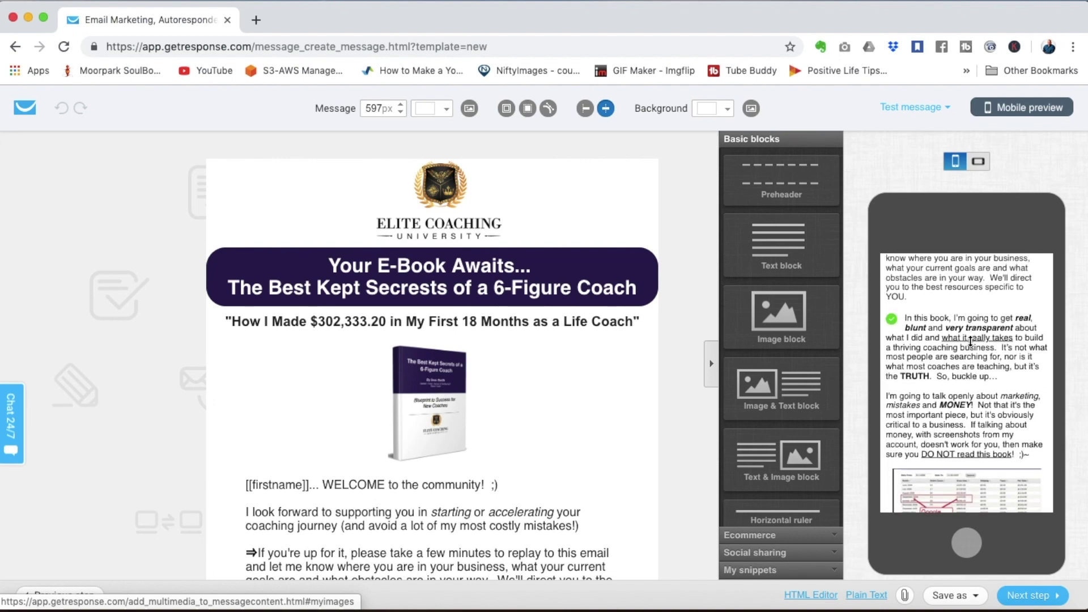
scroll(971, 340, down, 12)
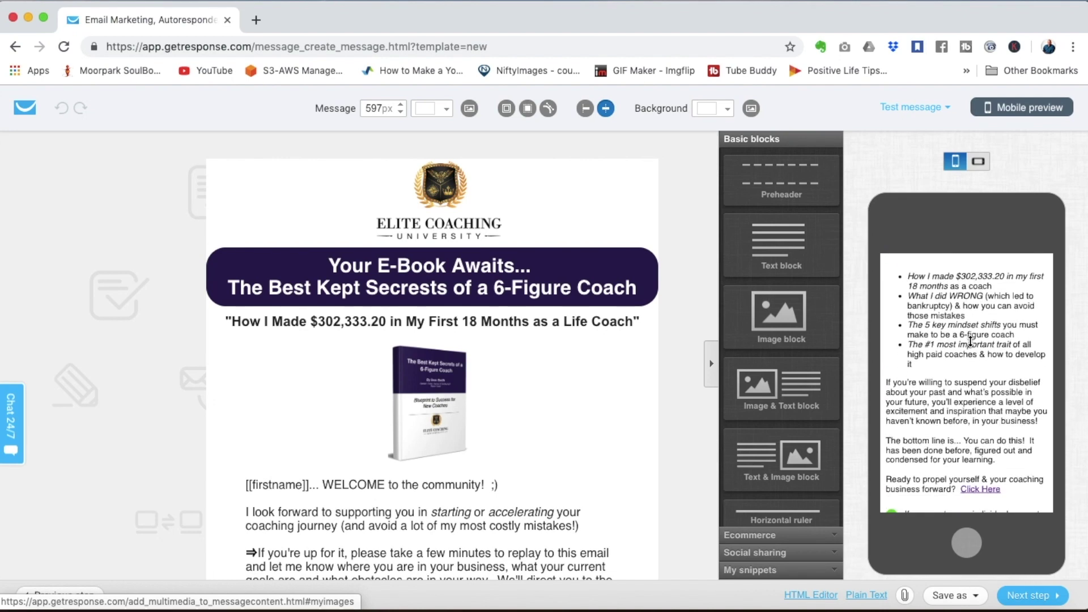
scroll(971, 341, up, 20)
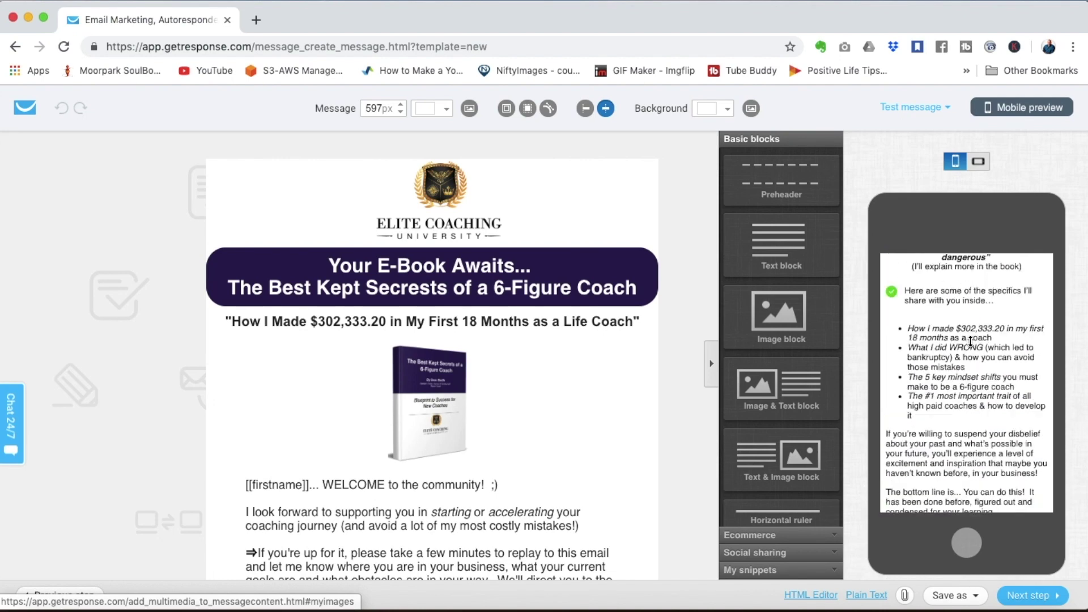
Inspect the quote, leave it unchanged, and finish the email as the Day 0 autoresponder
triple_click(597, 323)
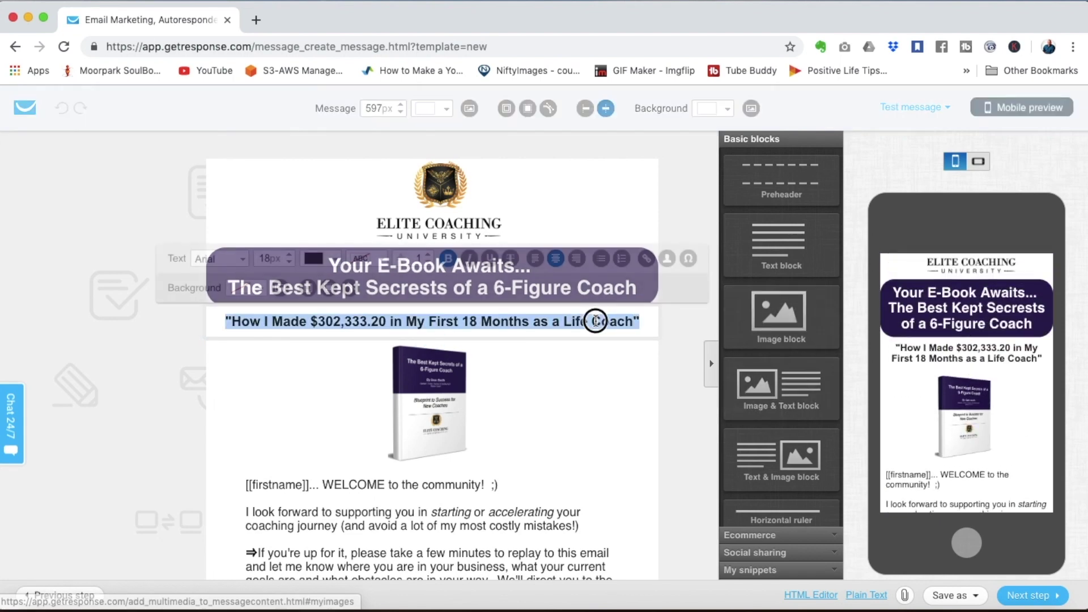
click(619, 371)
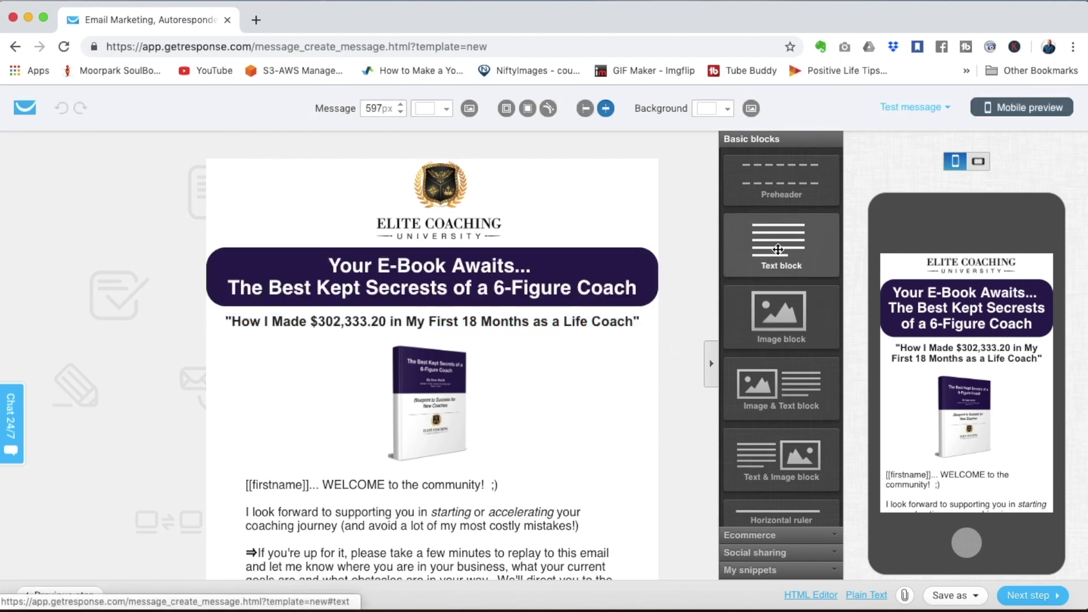
scroll(778, 249, down, 3)
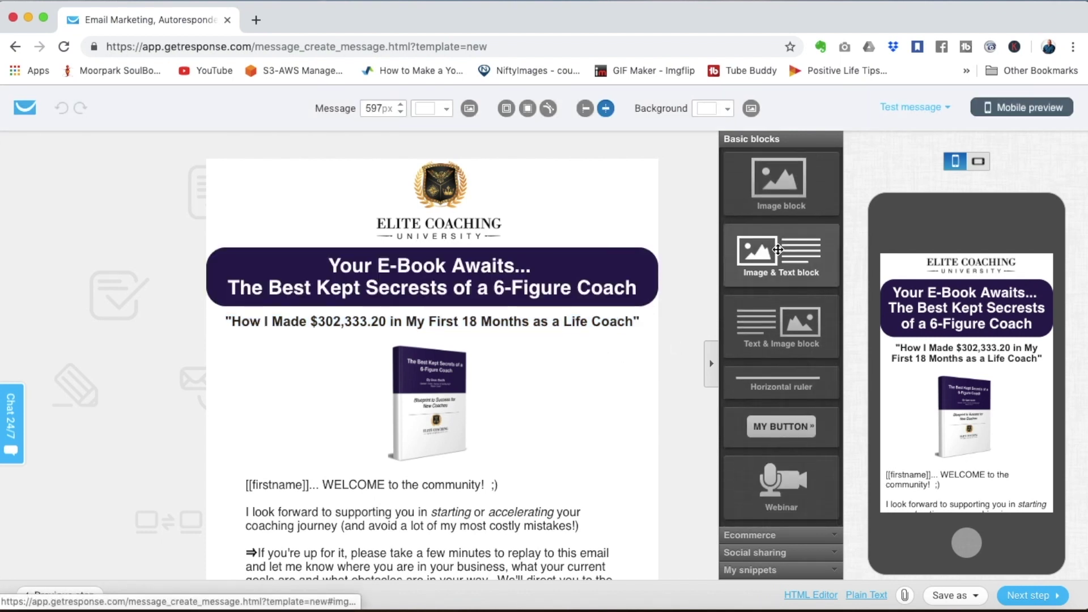
scroll(778, 250, up, 3)
scroll(778, 250, down, 3)
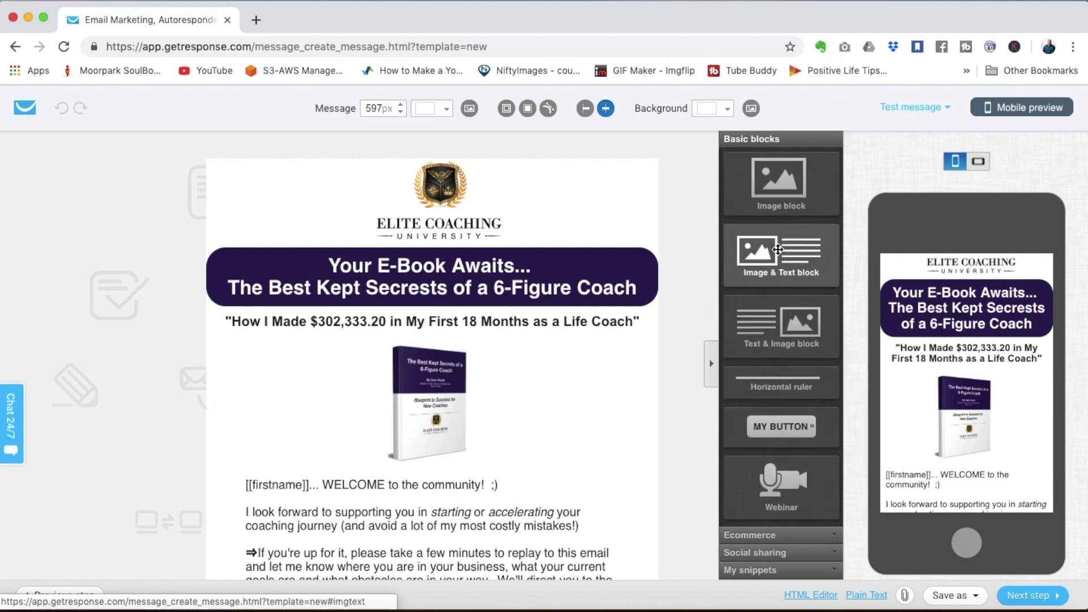
click(1032, 599)
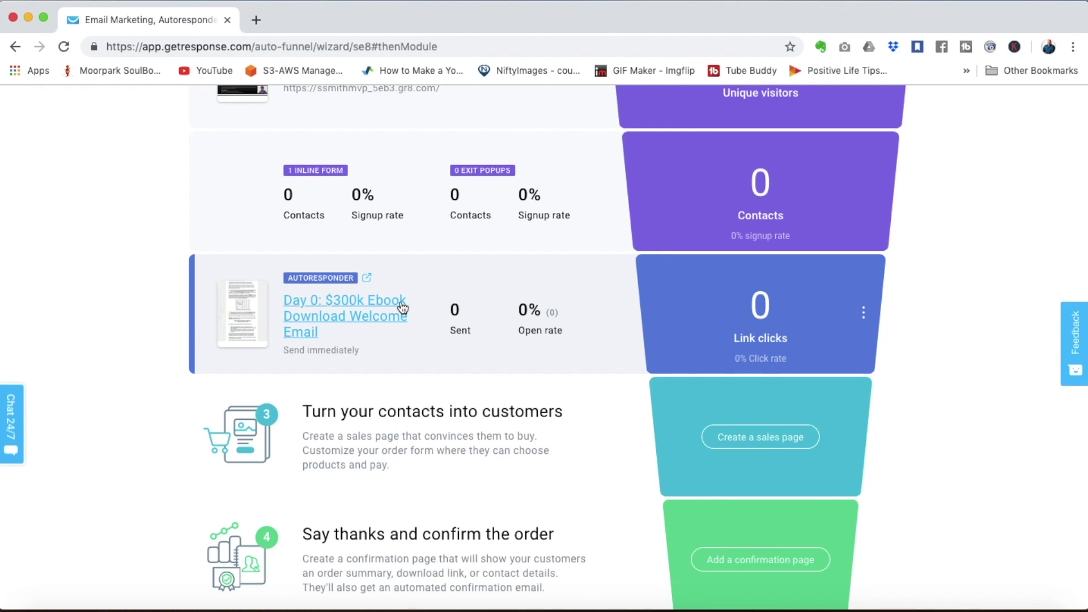
From the autoresponder step's options menu, choose to add another email
click(864, 313)
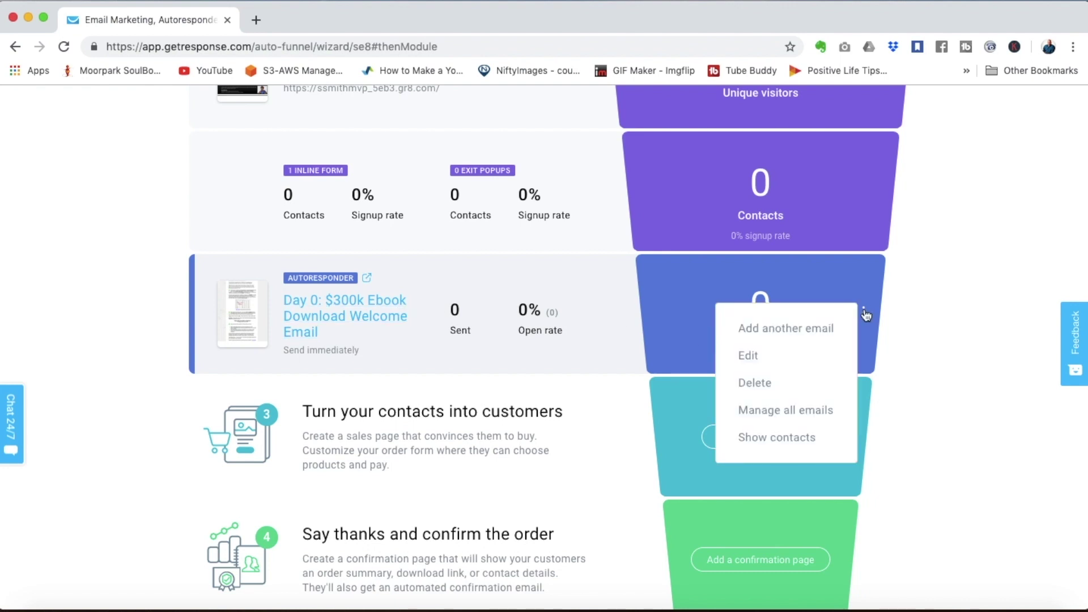
click(822, 331)
Name the autoresponder 'Foundations Sales Email #1' on day 1, sent at signup time
text(Foundations Sales Email #1)
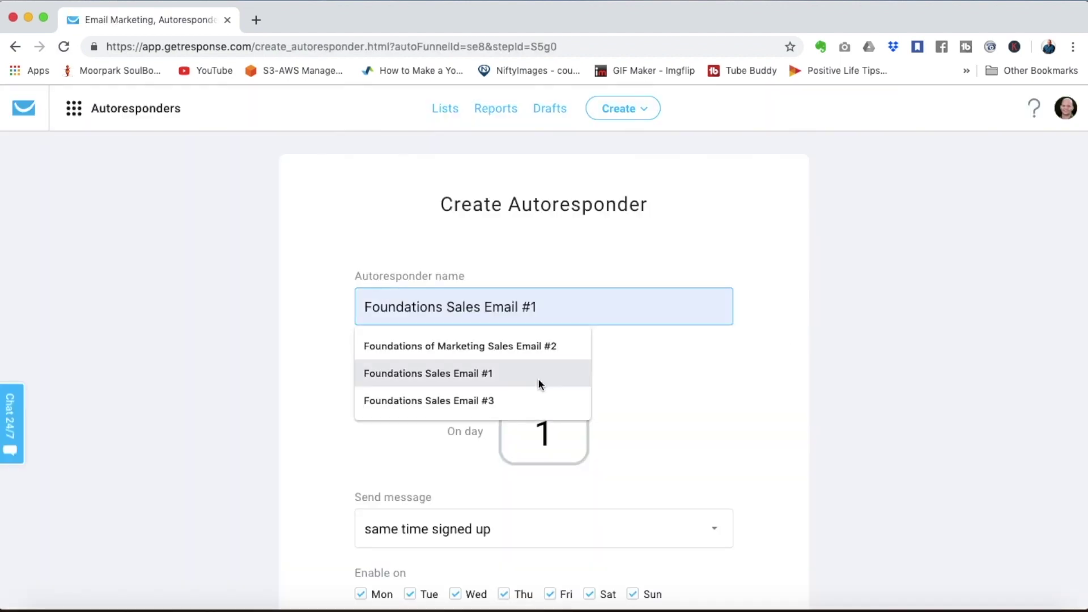
click(467, 376)
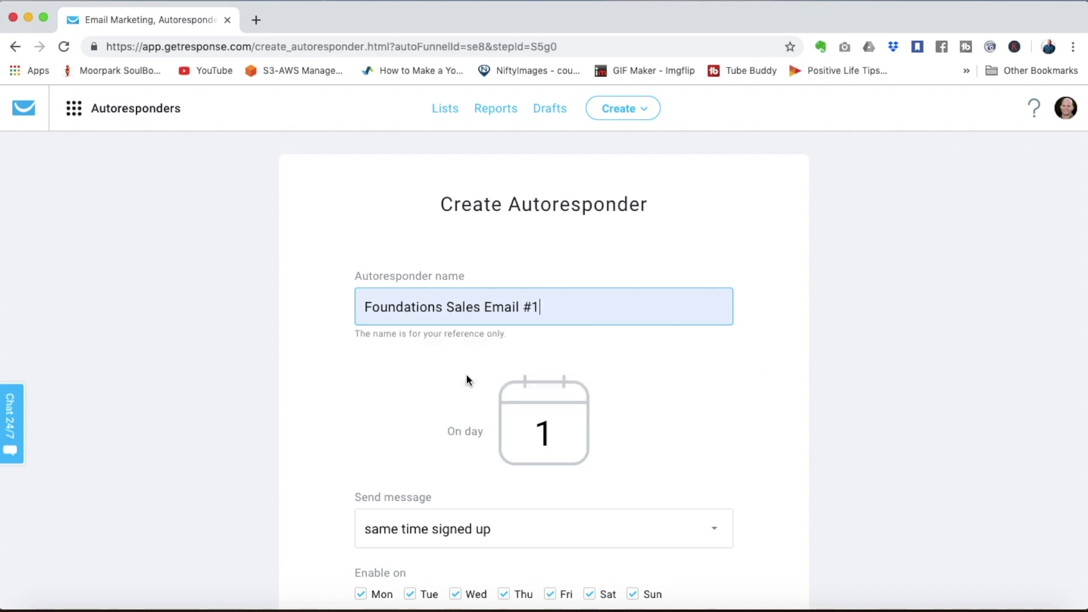
scroll(563, 398, down, 4)
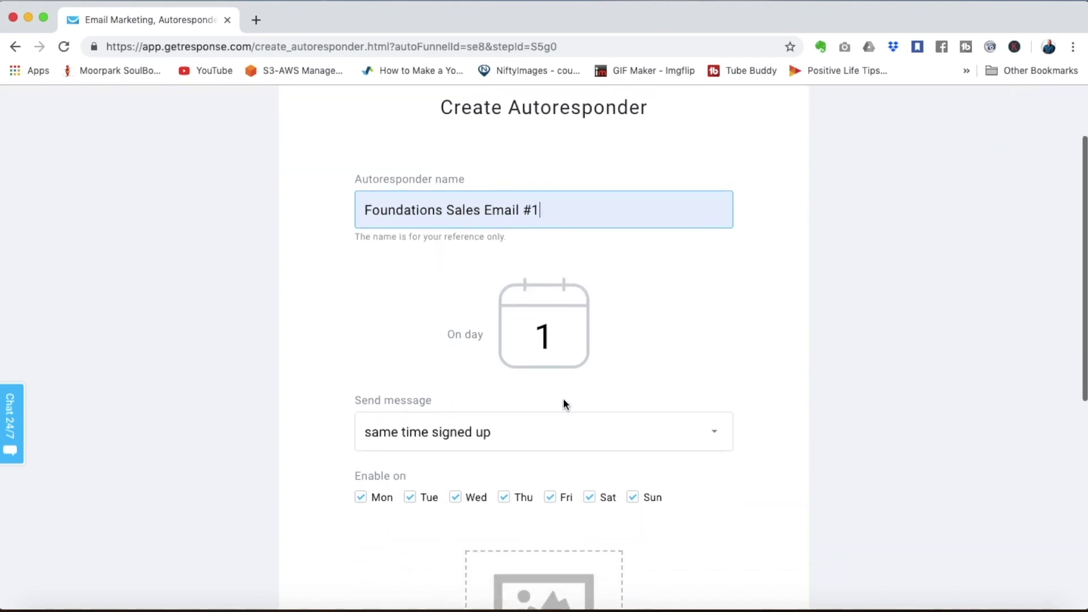
click(548, 228)
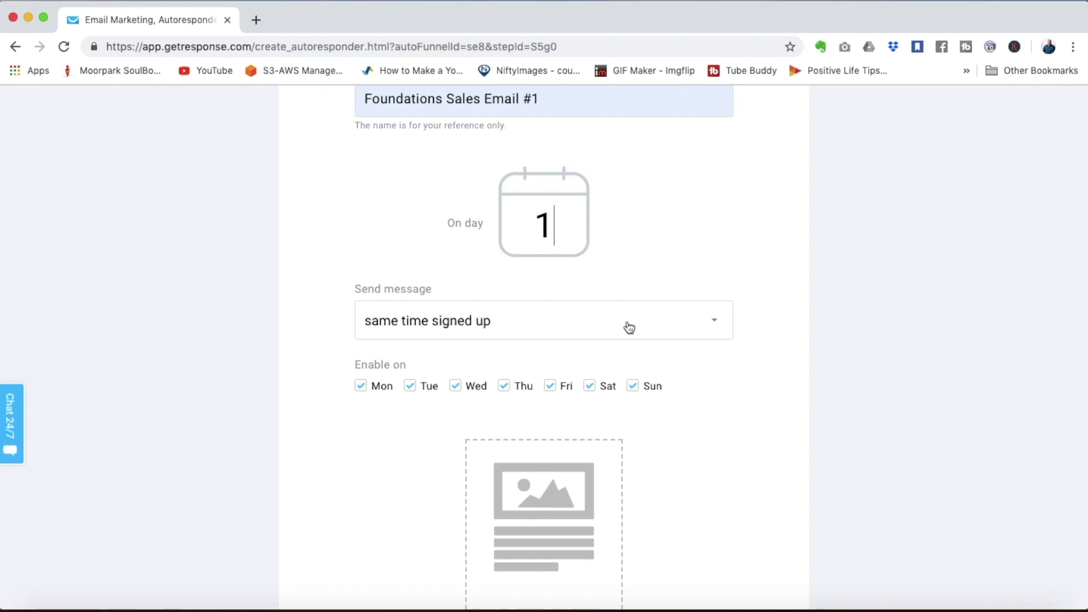
scroll(705, 374, down, 2)
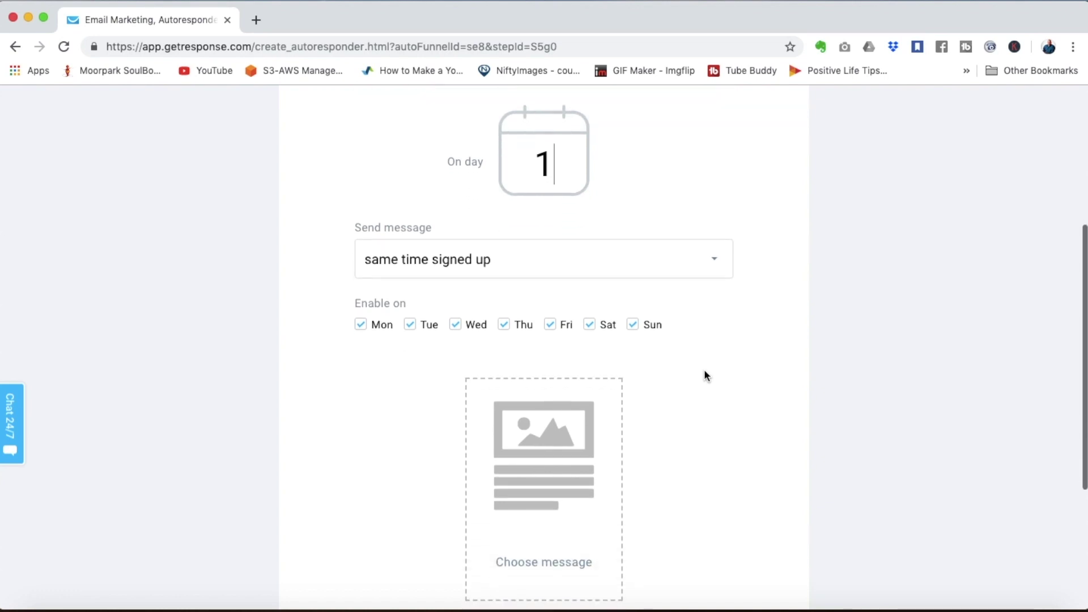
click(710, 262)
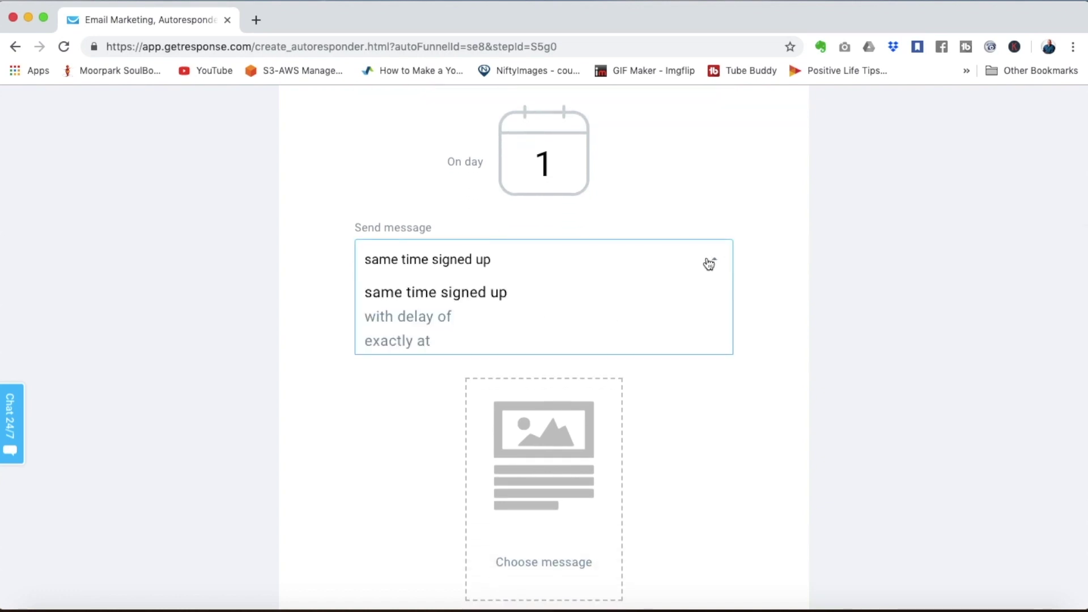
click(693, 205)
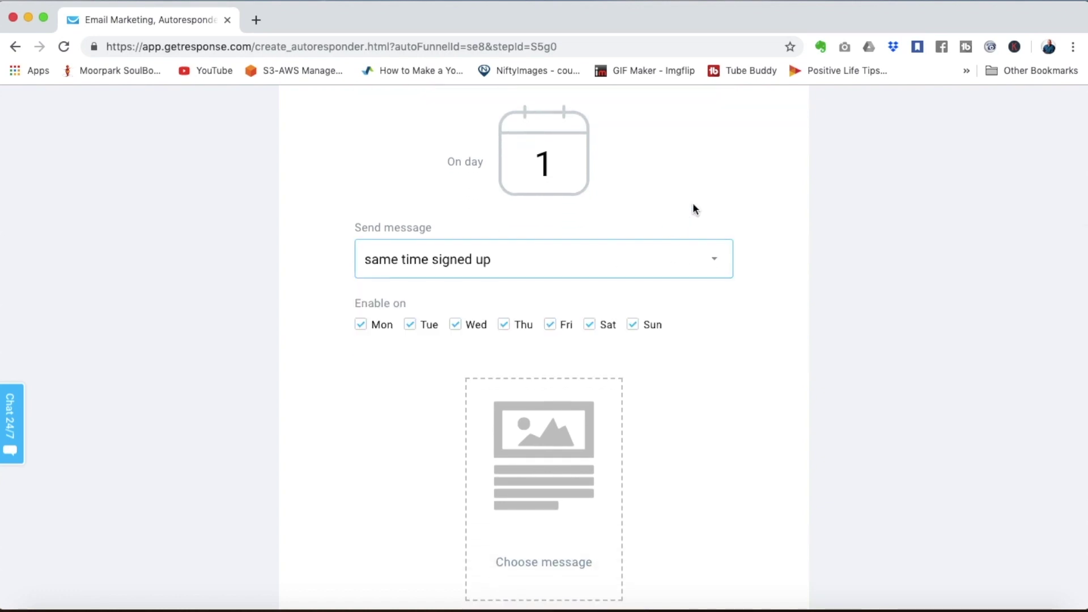
scroll(693, 209, down, 2)
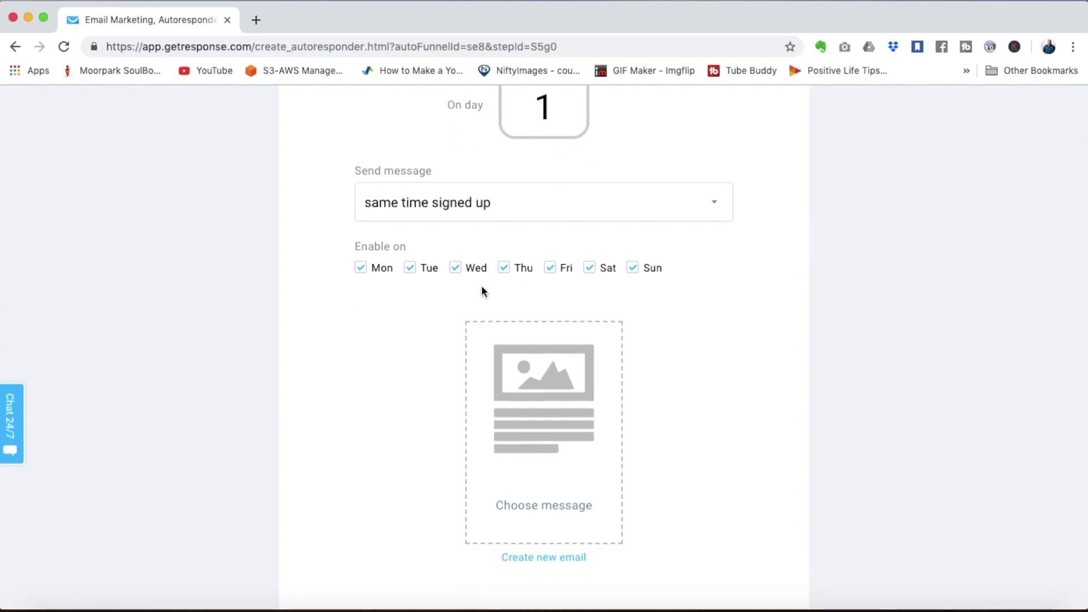
scroll(406, 389, down, 3)
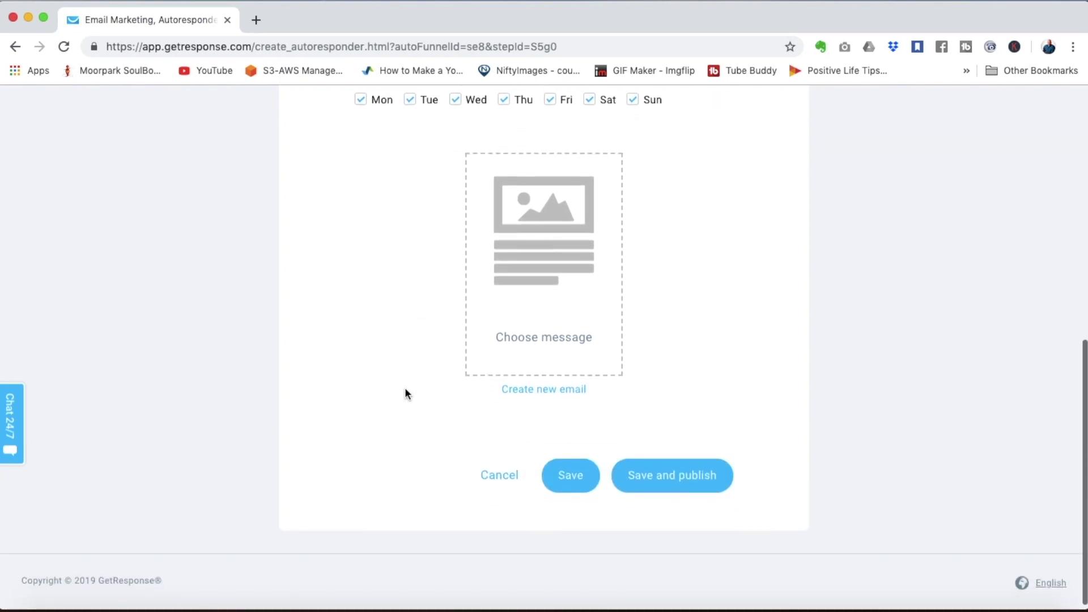
Select the Foundations of Marketing Sales Email #1 message and publish the autoresponder
click(527, 262)
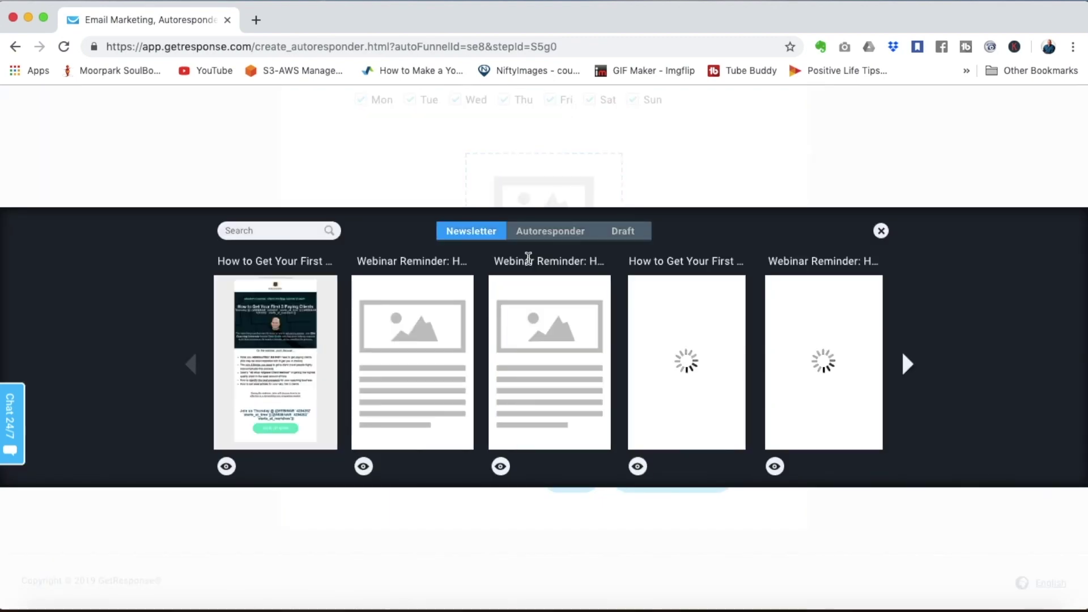
click(552, 236)
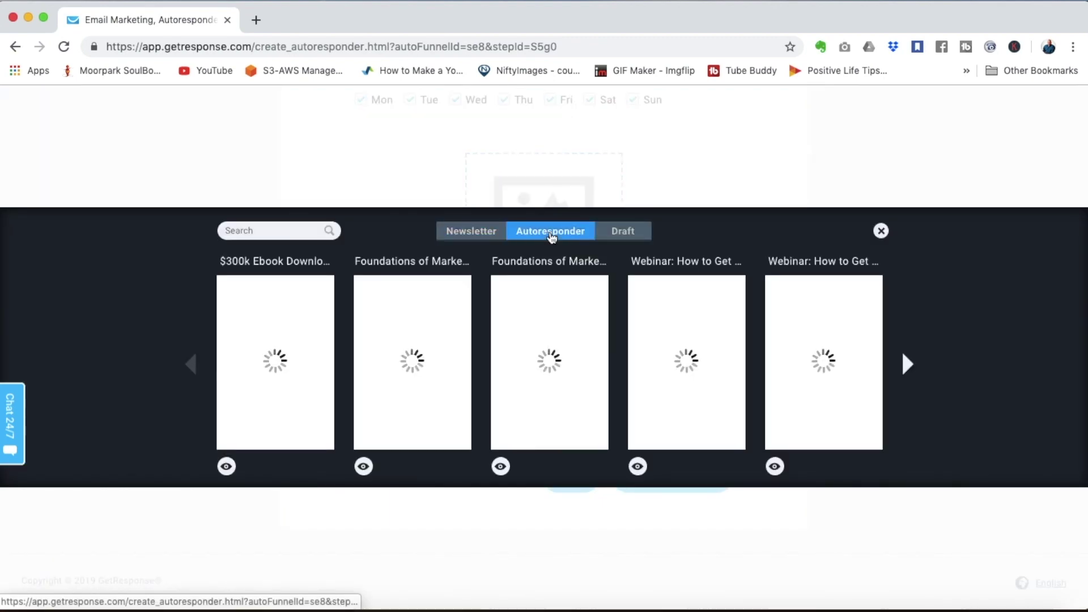
mouse_move(461, 304)
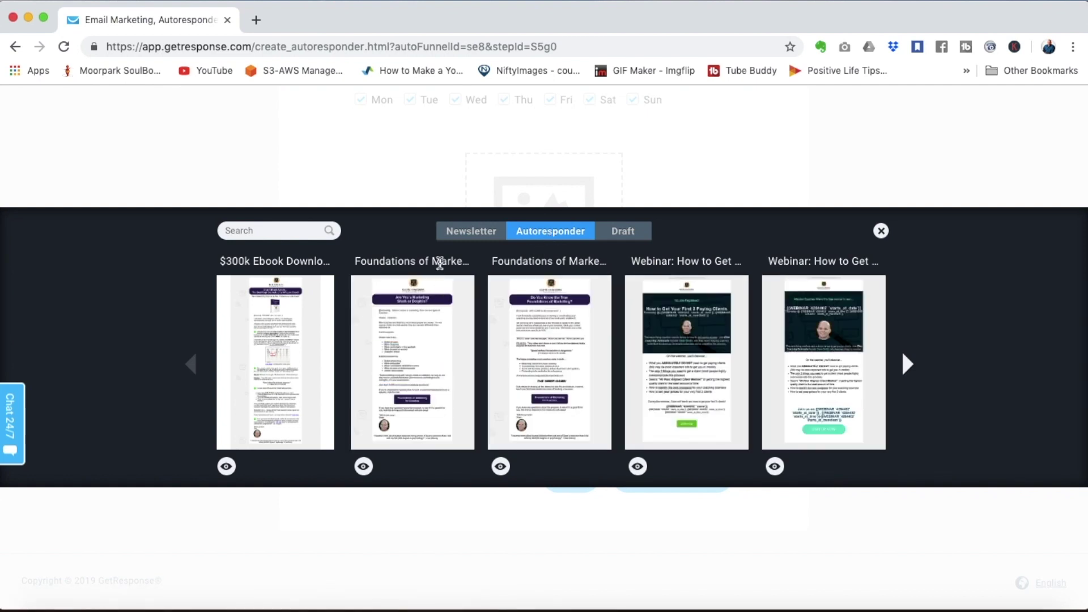
click(550, 362)
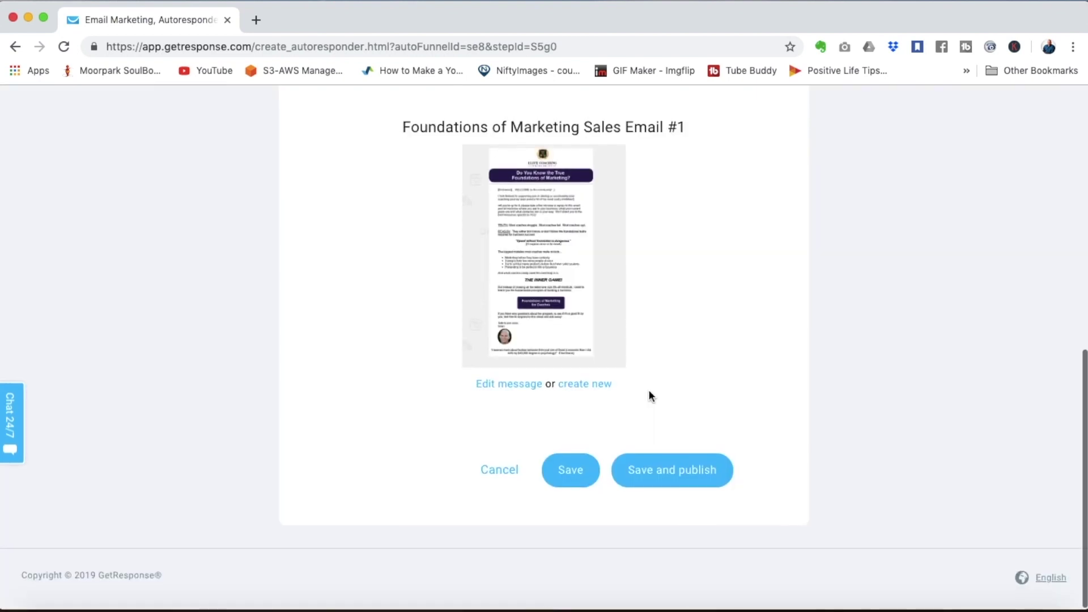
click(679, 472)
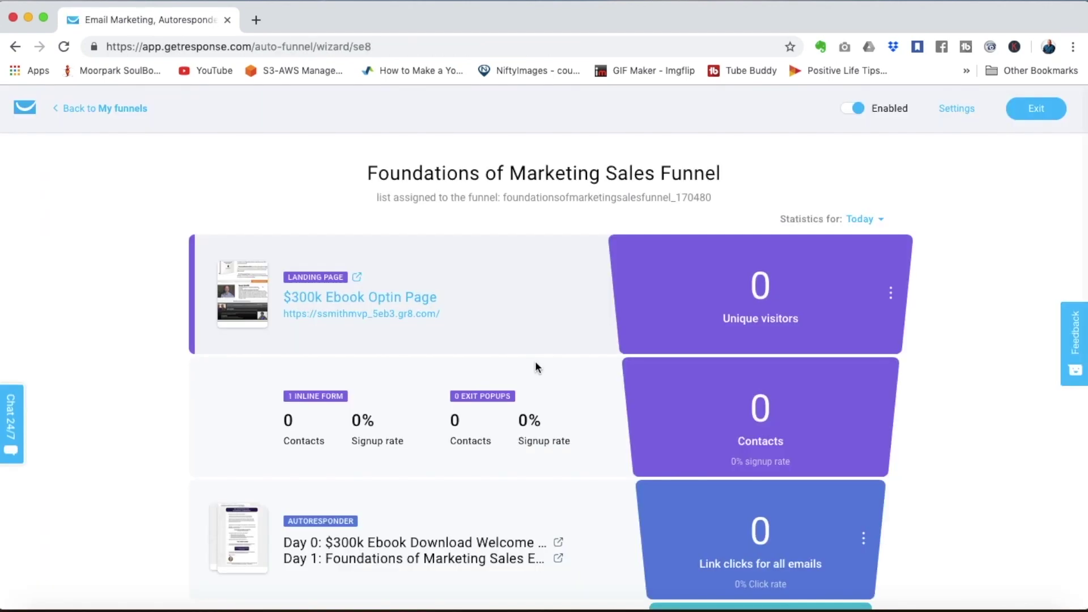
Add another autoresponder email named 'Foundations Sales Email #2' set to day 3
scroll(536, 364, down, 3)
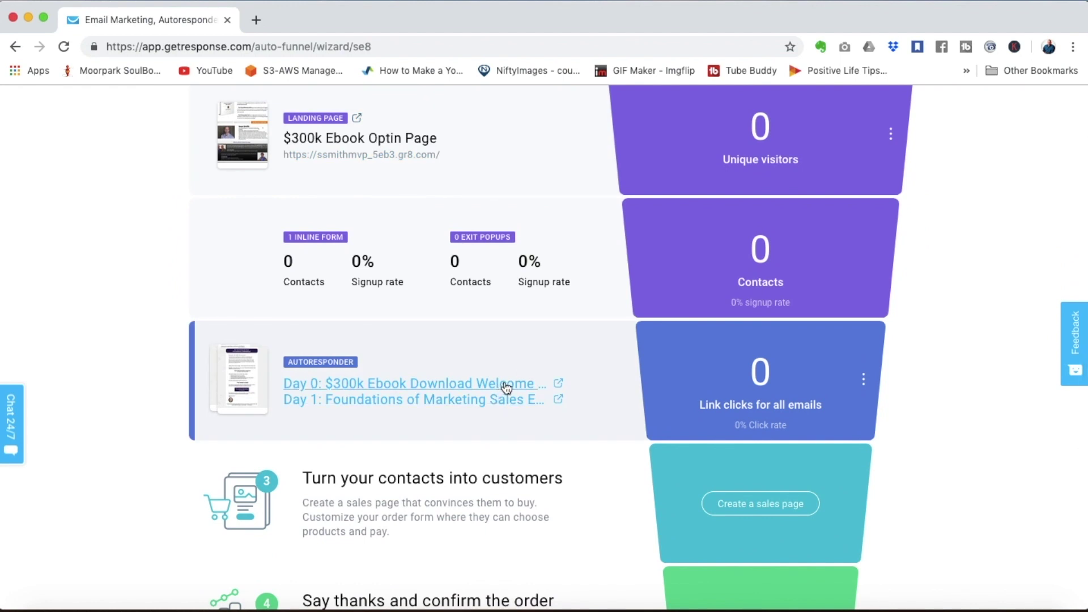
click(863, 380)
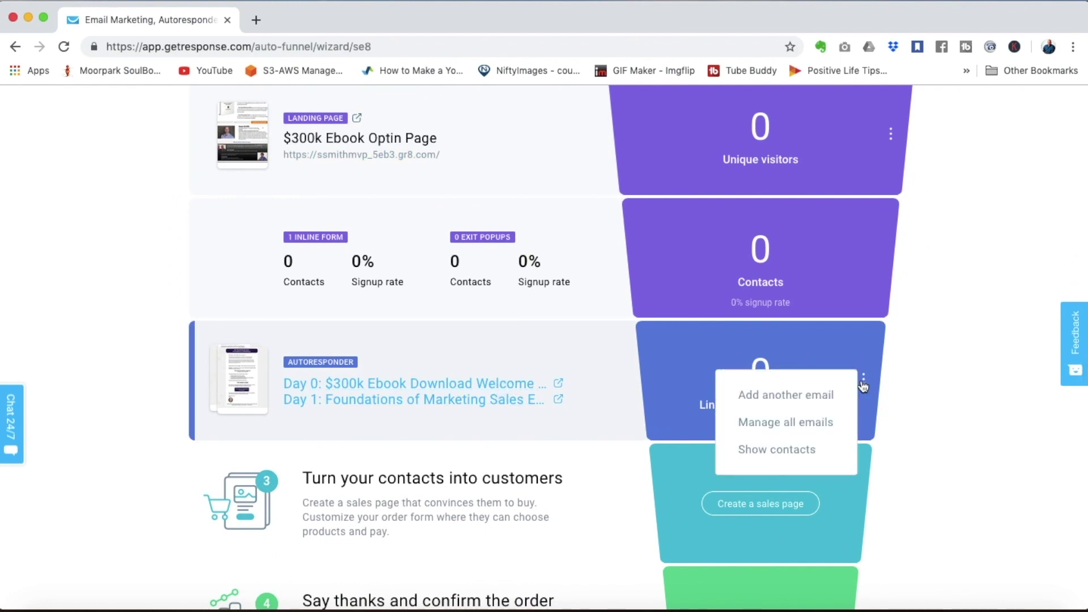
click(821, 396)
text(Foundations Sales Email #1)
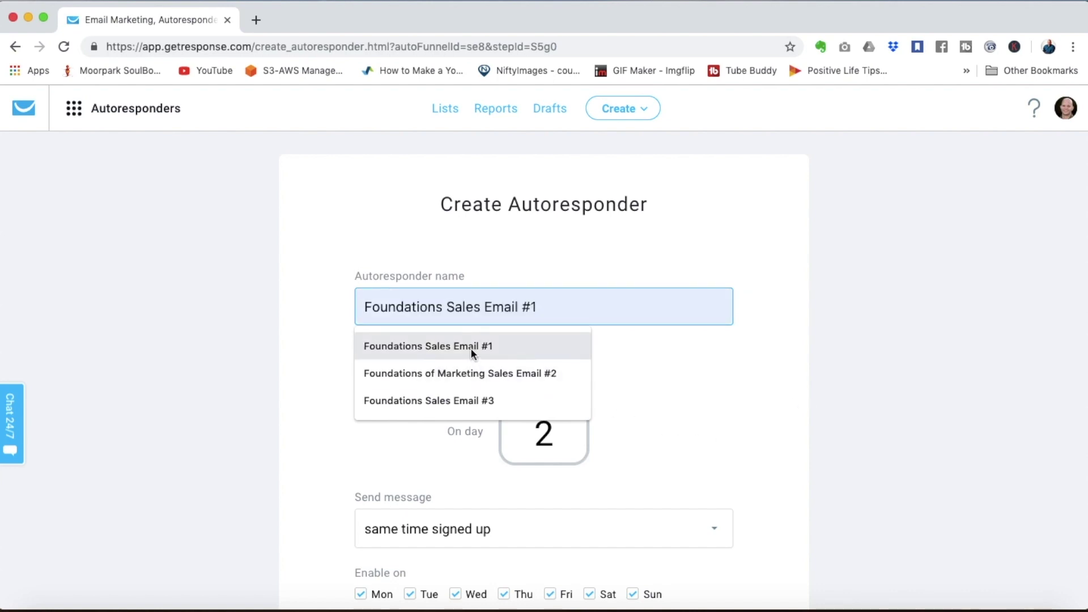
click(471, 347)
key(BackSpace)
text(2)
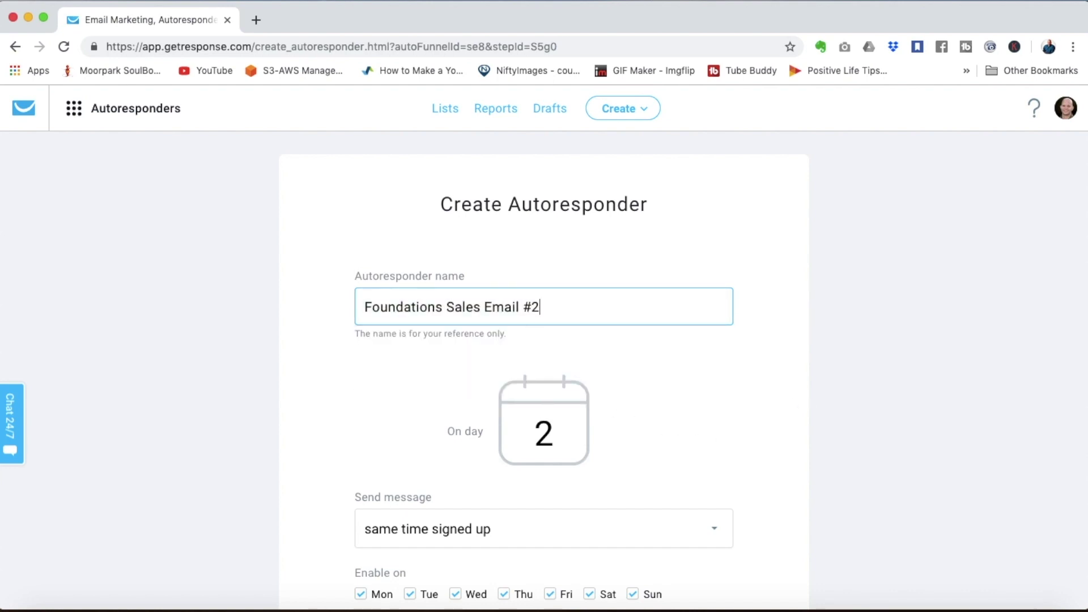
click(562, 430)
key(BackSpace)
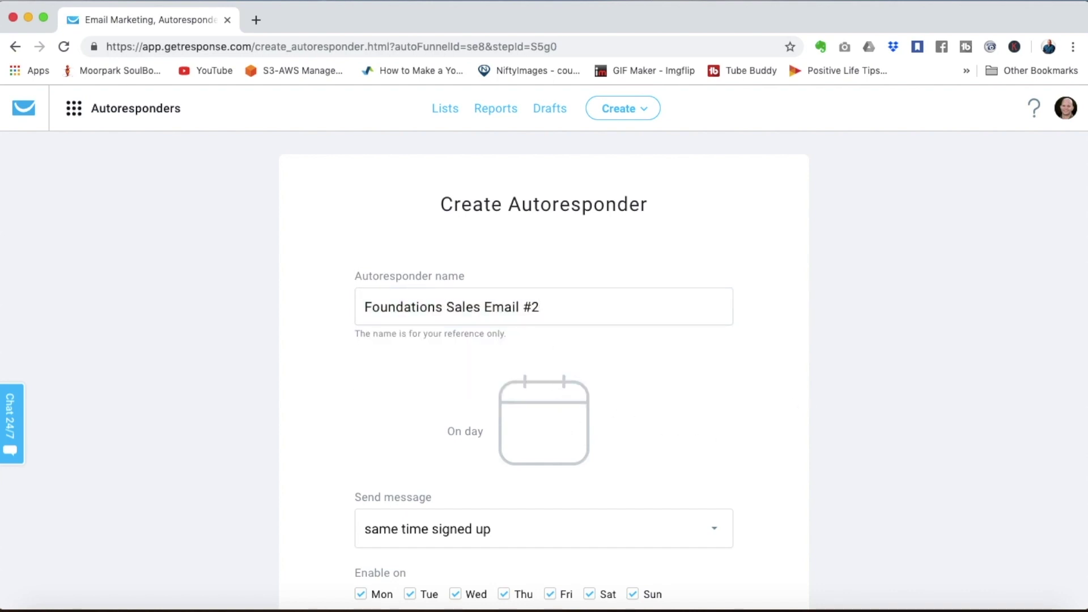
text(3)
Select the Foundations of Marketing Sales Email #2 message and save and publish it
scroll(556, 430, down, 9)
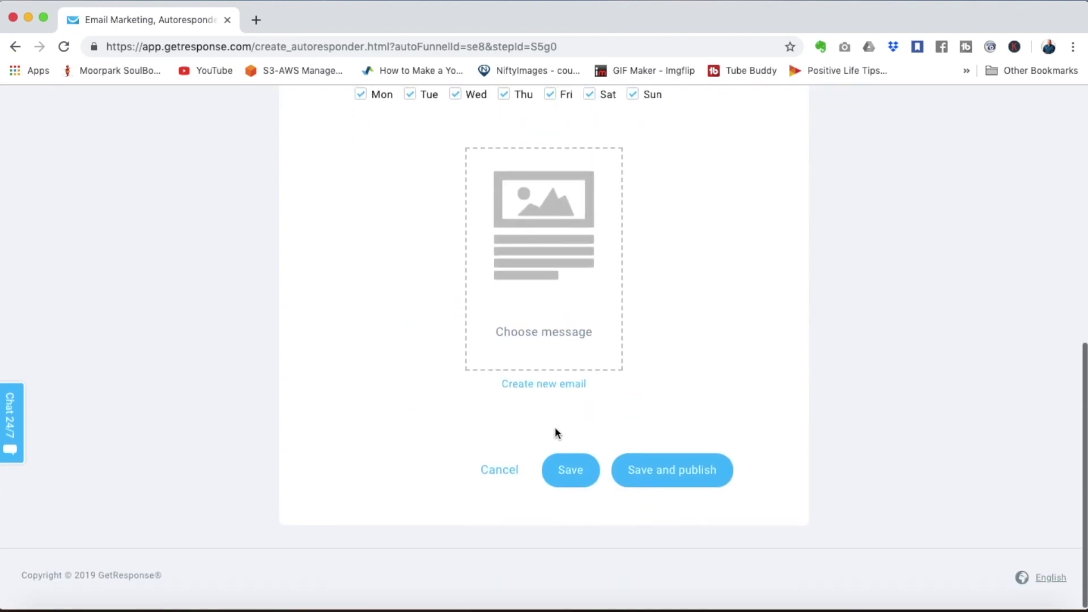
click(534, 229)
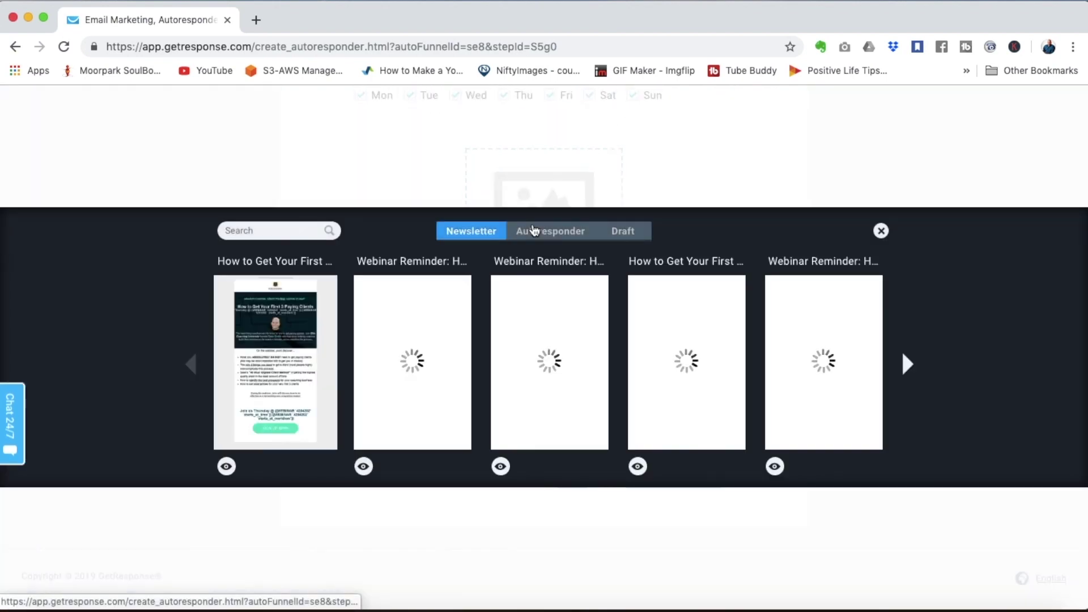
click(542, 231)
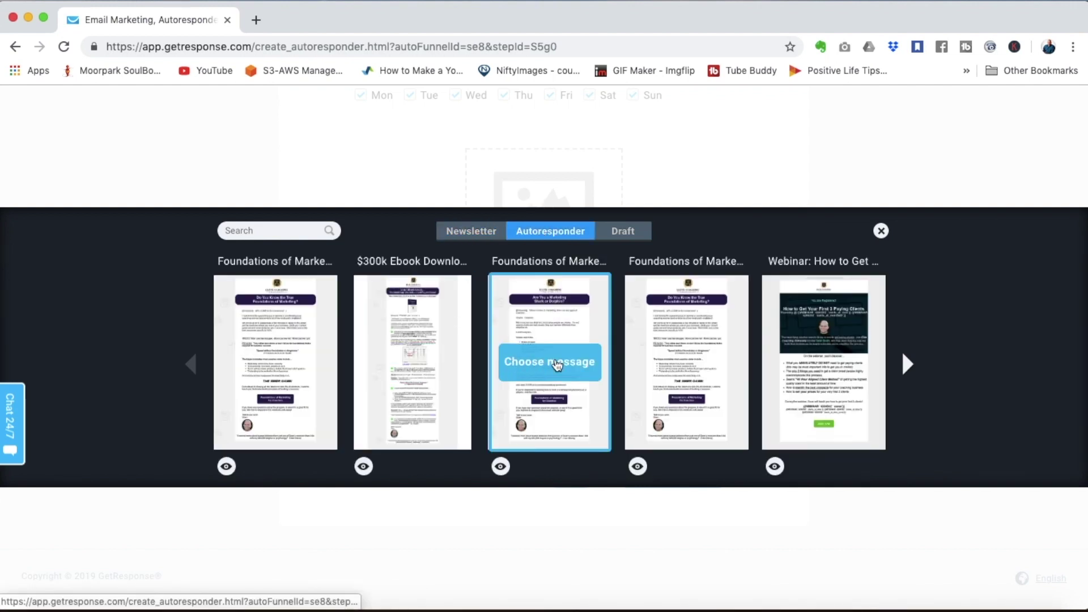
click(557, 365)
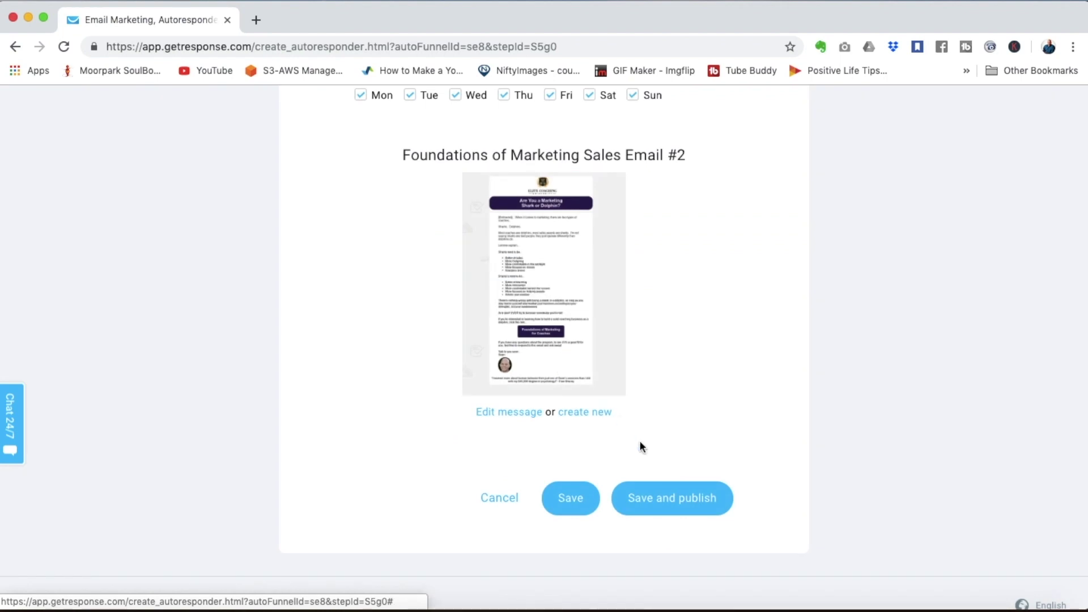
click(670, 506)
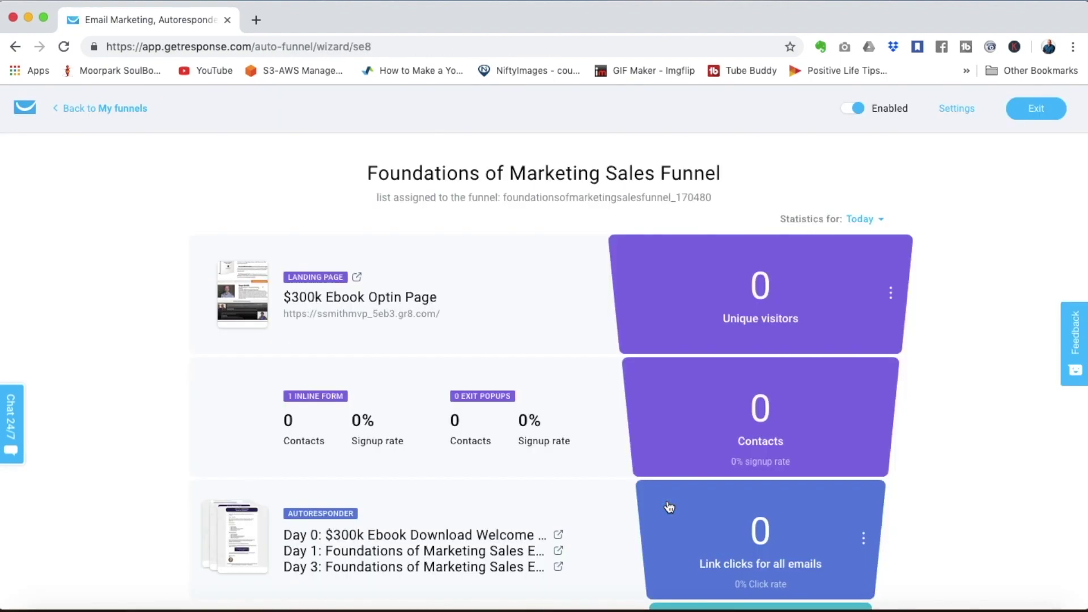
Start creating the funnel's sales page from the funnel overview
scroll(670, 506, down, 5)
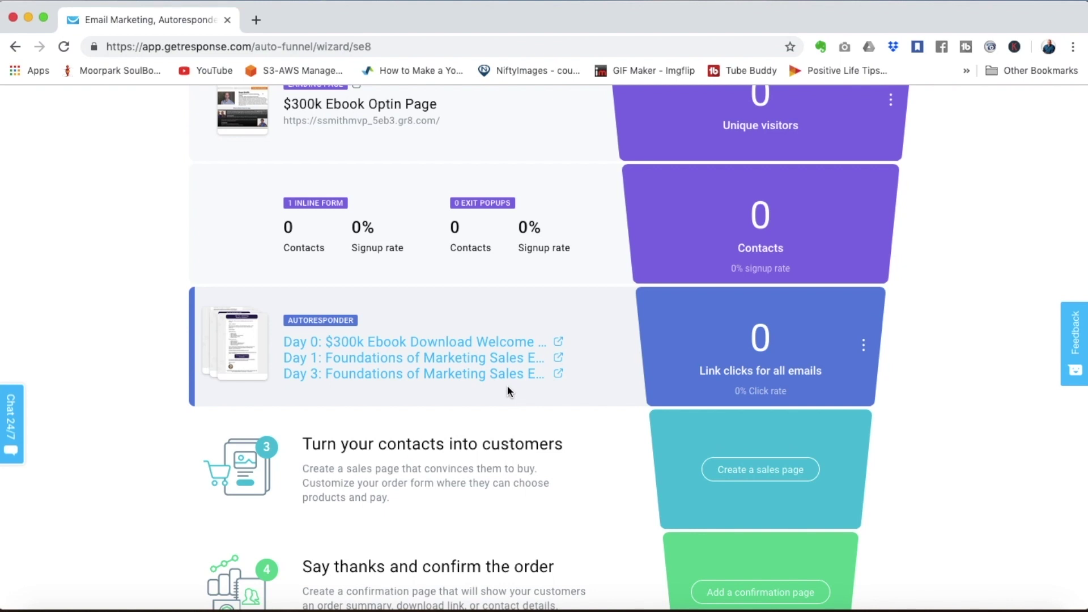
scroll(508, 391, down, 4)
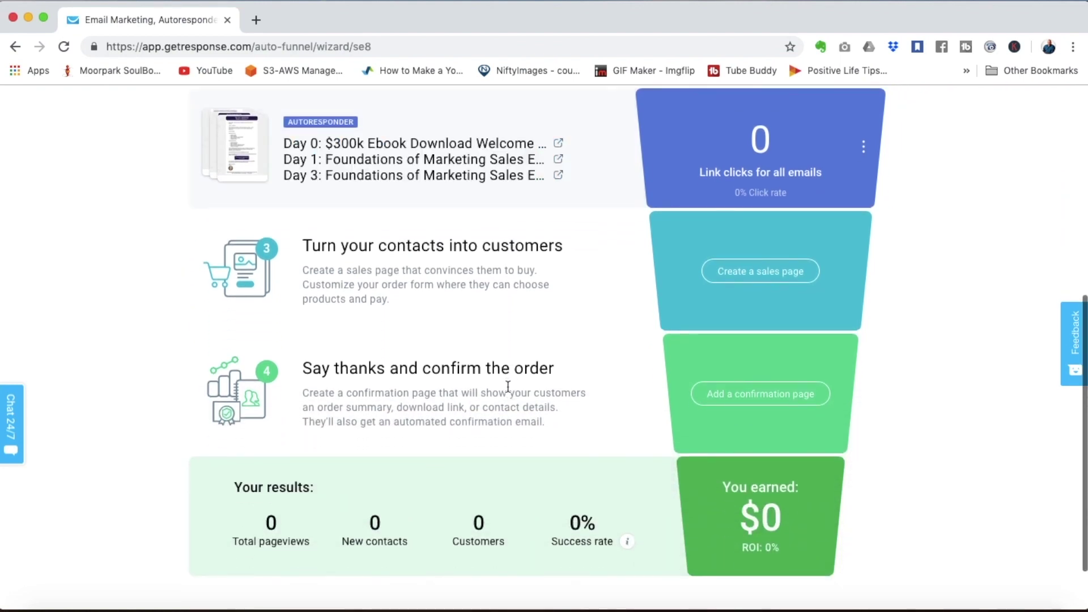
click(763, 272)
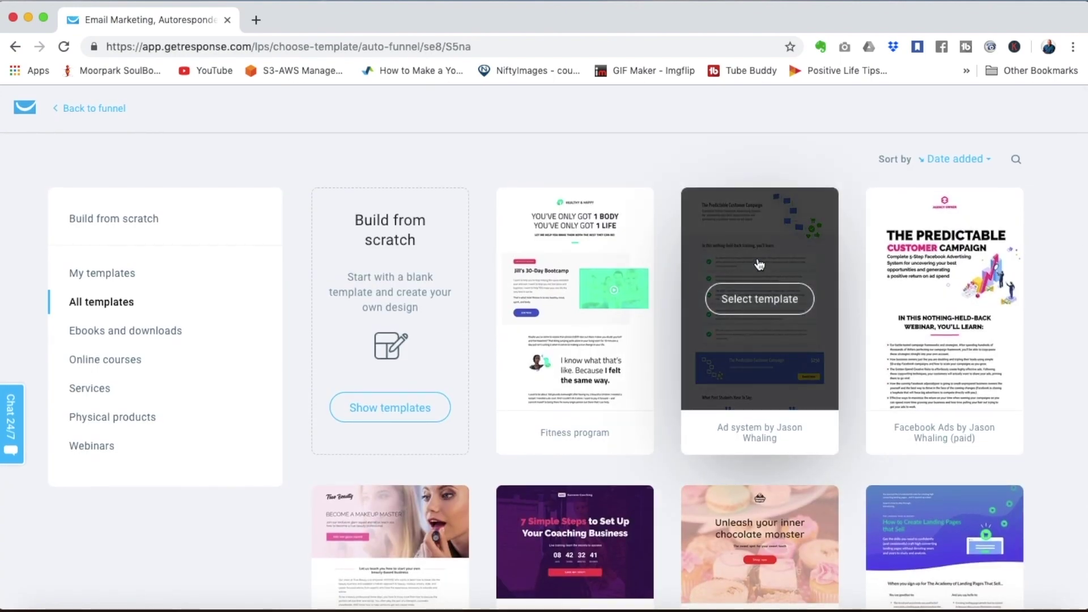
Use the Marketing foundations template and name the page 'Foundations of Marketing for Coaches'
scroll(737, 272, down, 10)
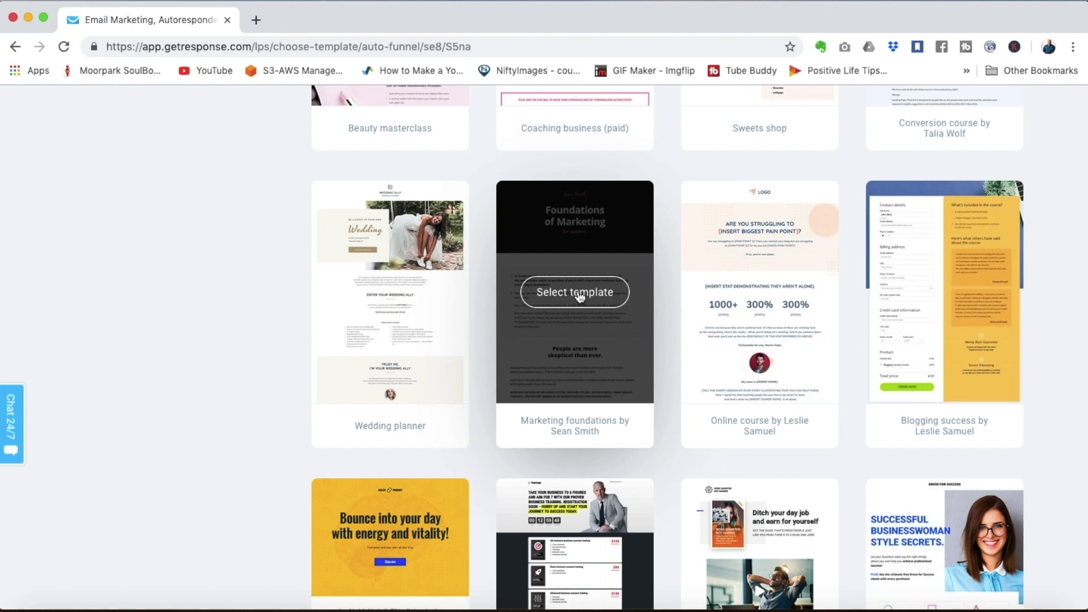
click(579, 296)
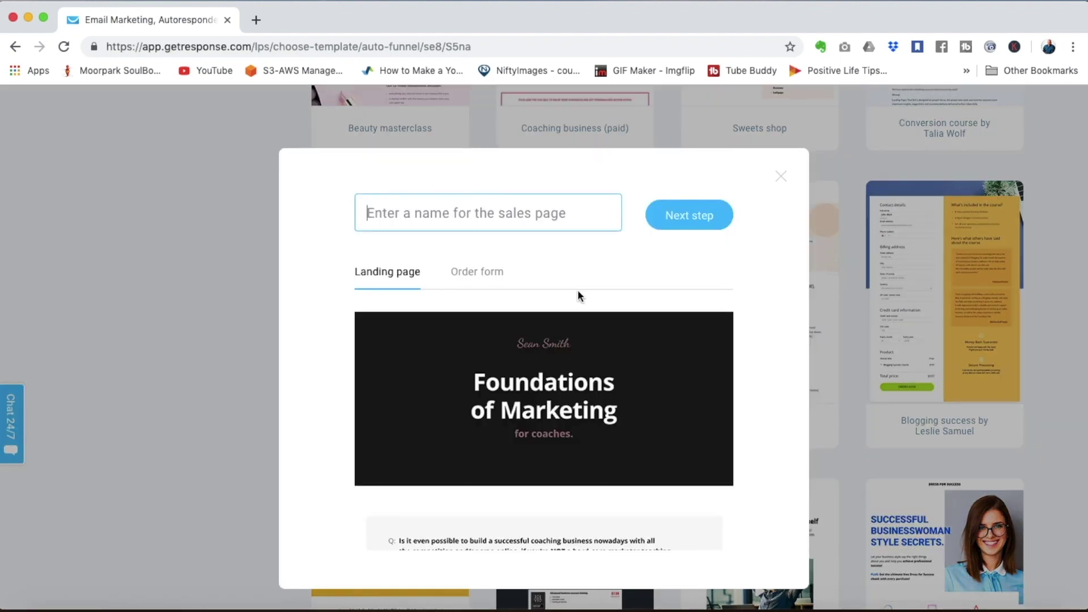
text(Fo)
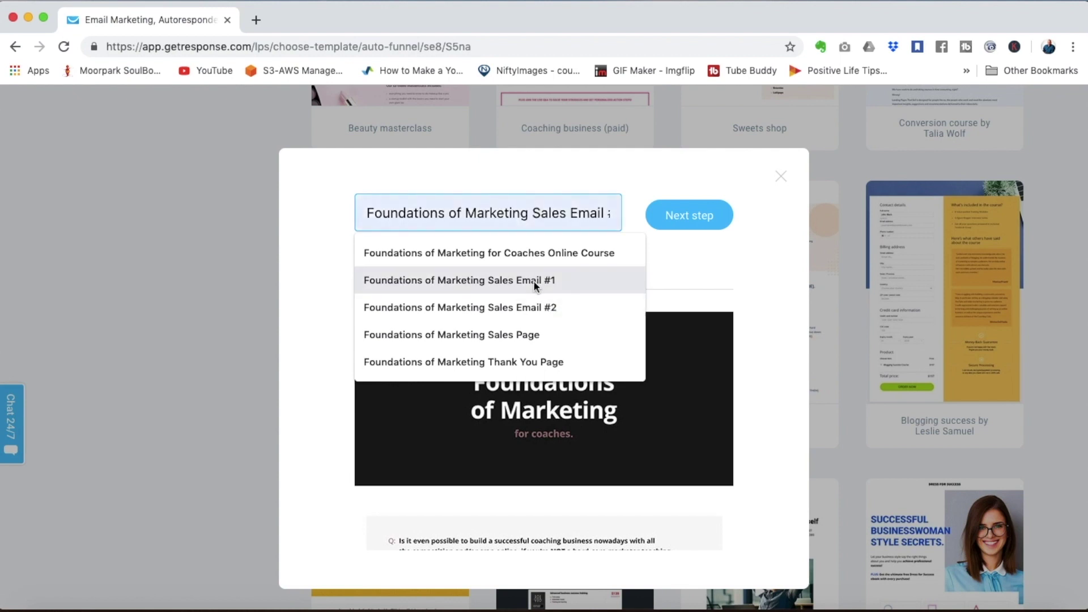
click(529, 251)
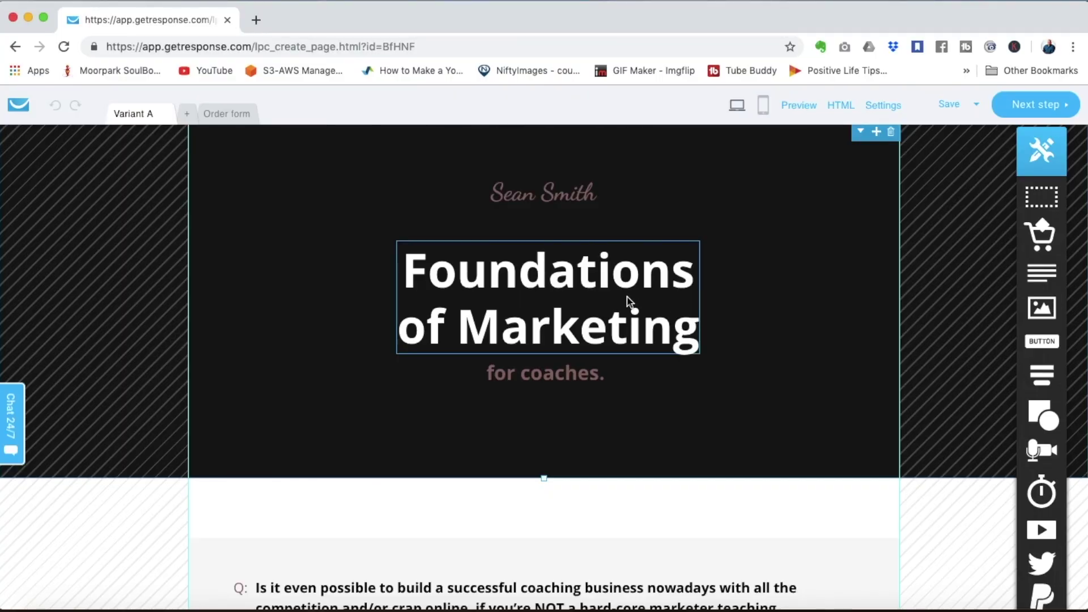
click(627, 301)
double_click(627, 296)
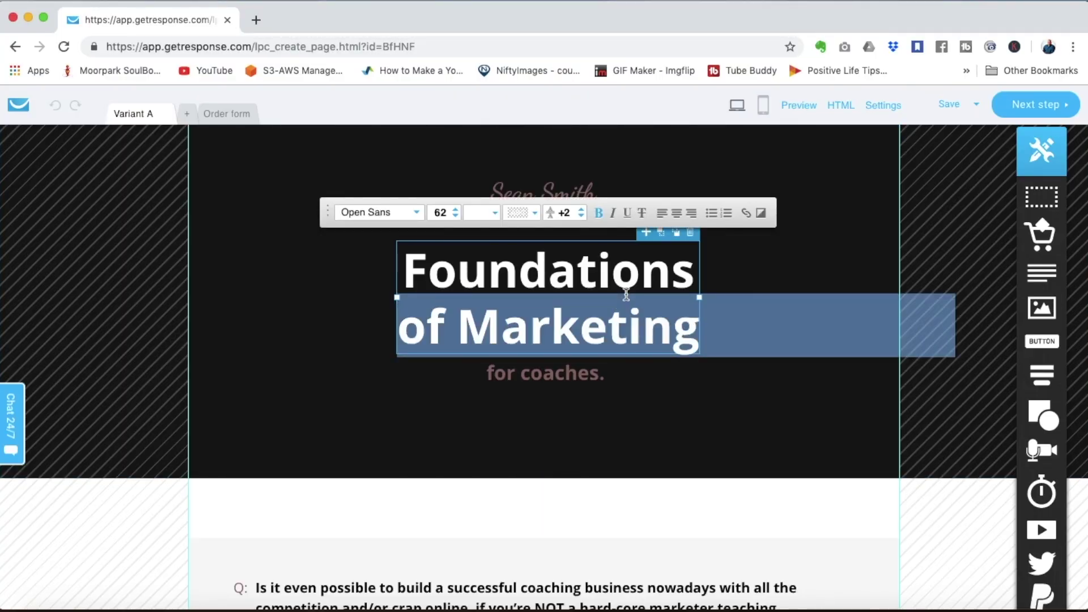
scroll(626, 295, down, 8)
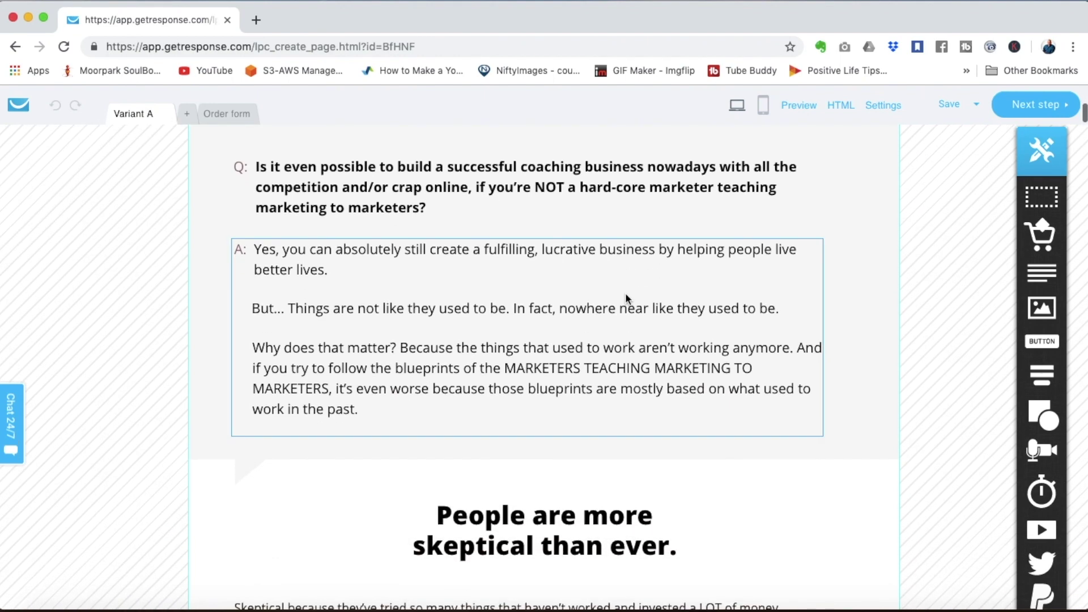
scroll(626, 295, down, 10)
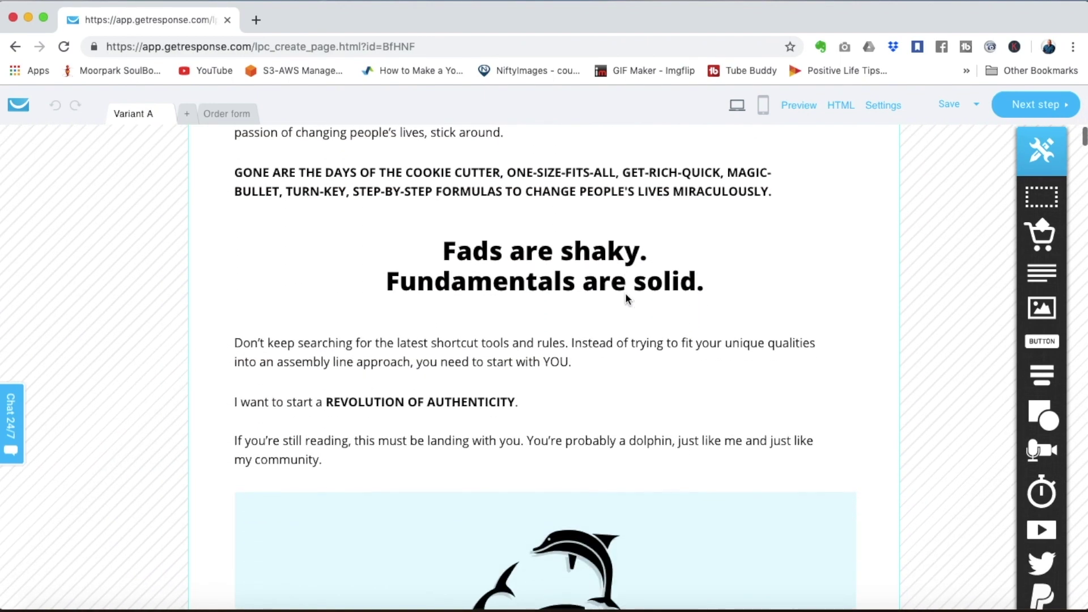
scroll(626, 295, down, 13)
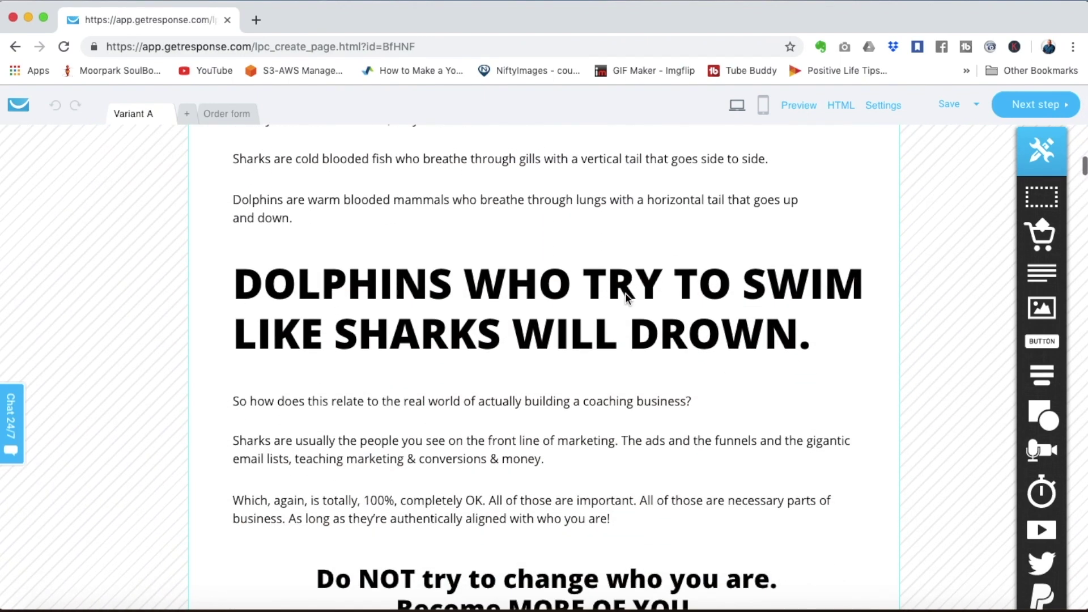
scroll(626, 295, down, 3)
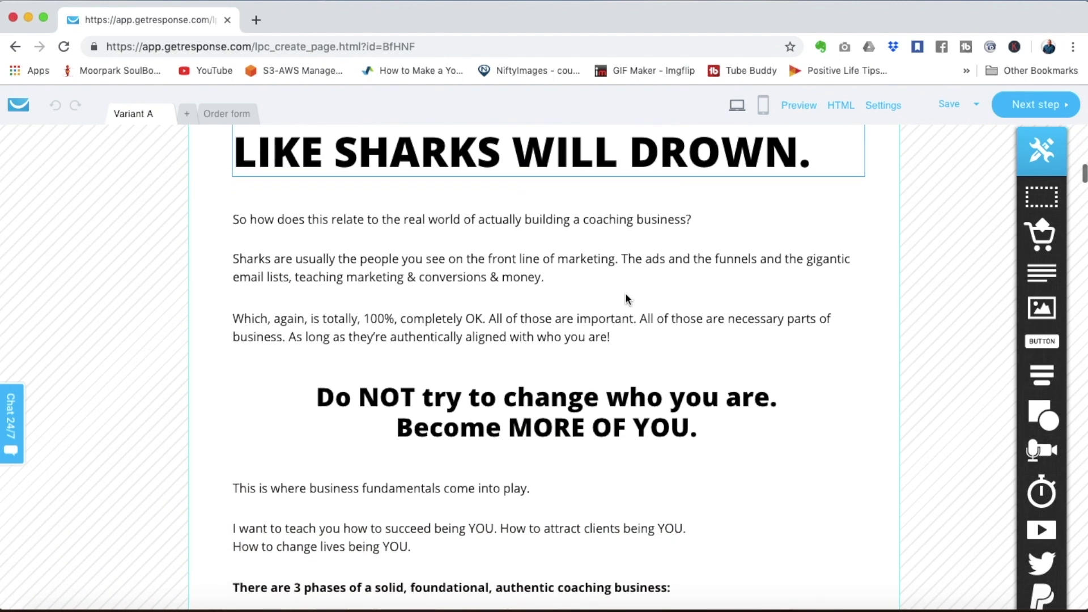
scroll(626, 299, down, 7)
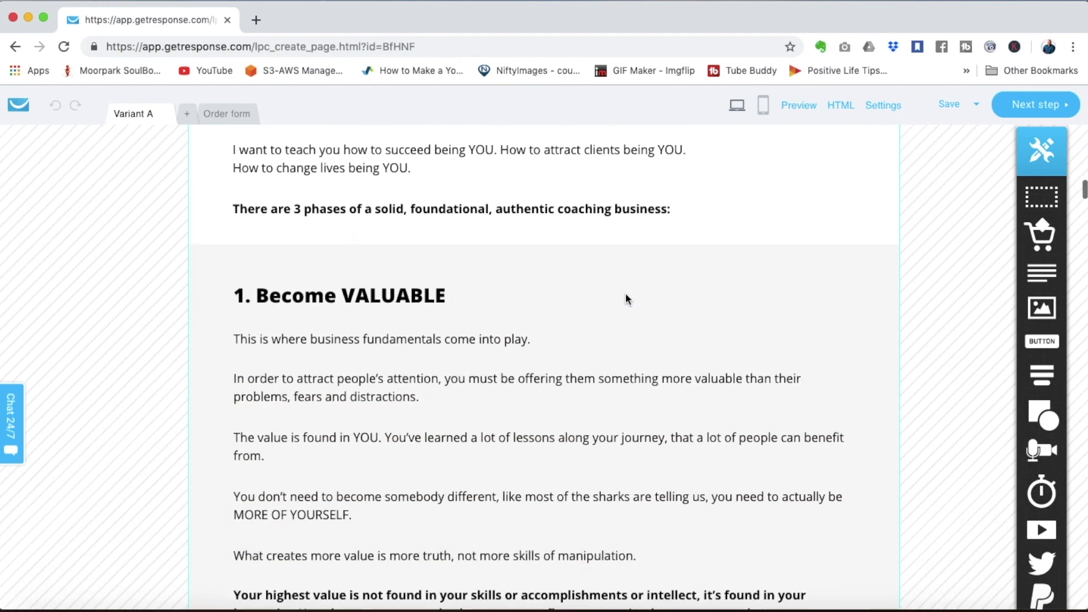
scroll(626, 299, down, 8)
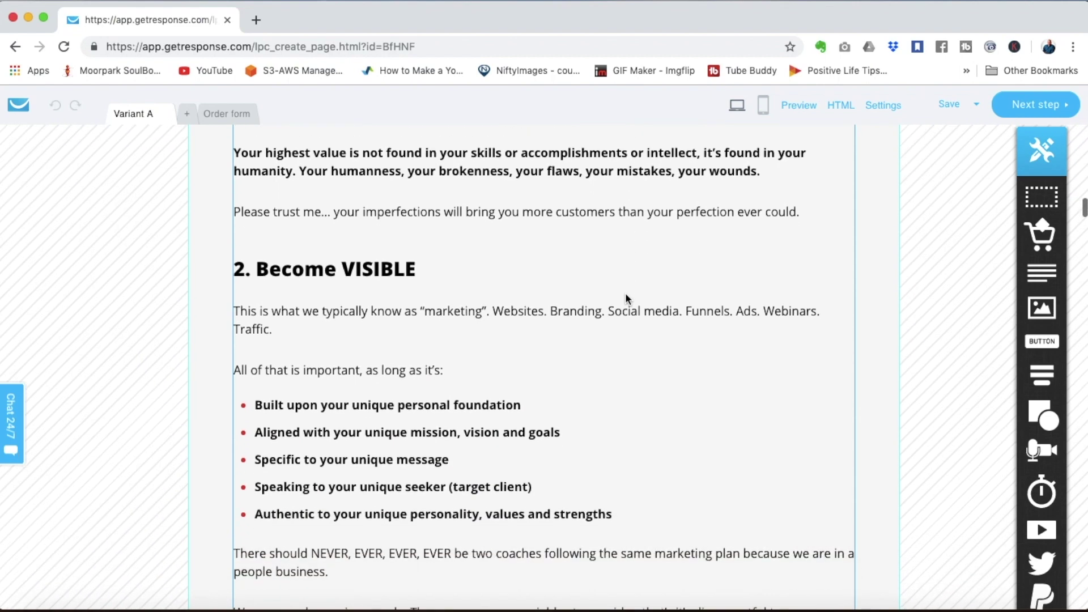
scroll(626, 295, down, 4)
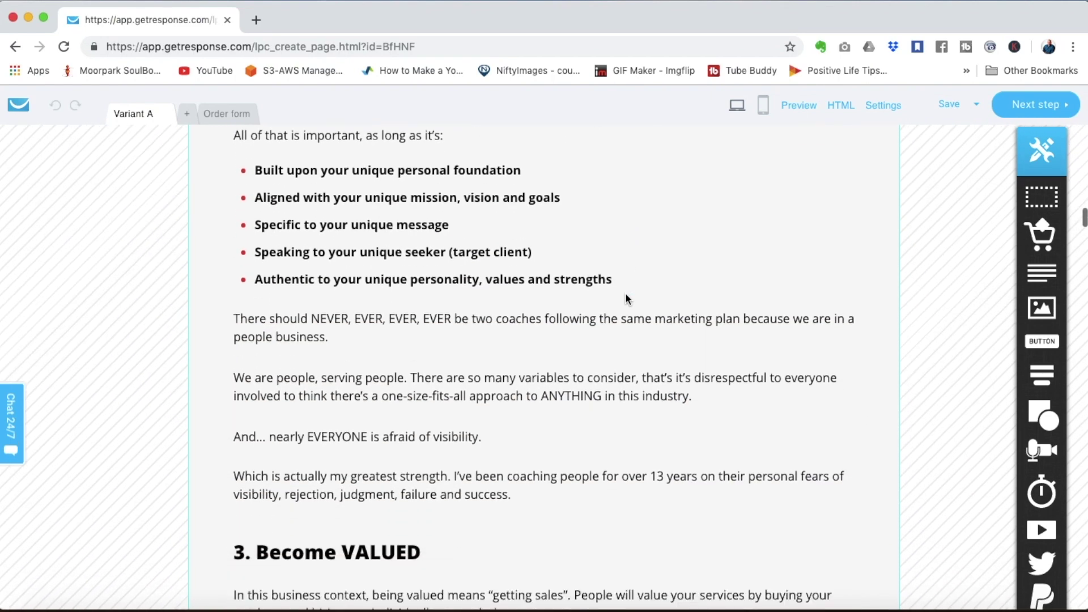
scroll(626, 299, down, 10)
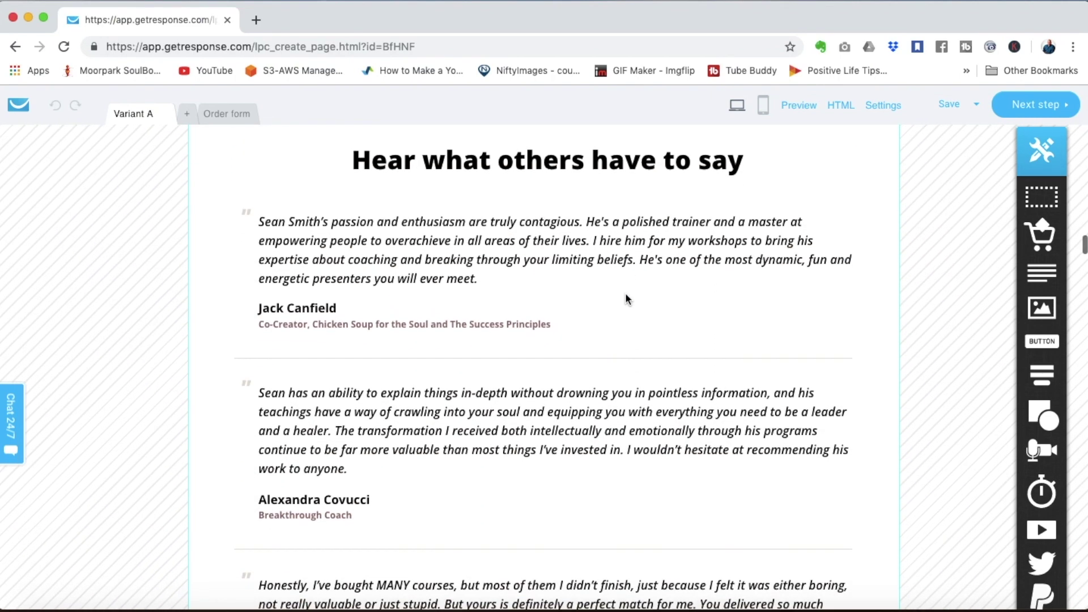
scroll(626, 298, down, 5)
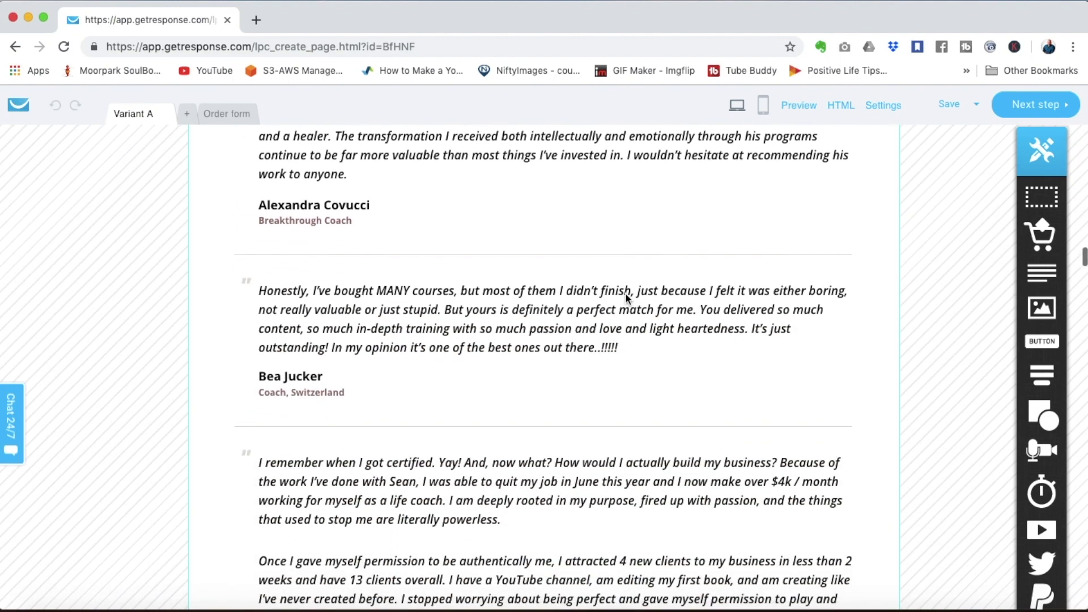
scroll(626, 296, down, 7)
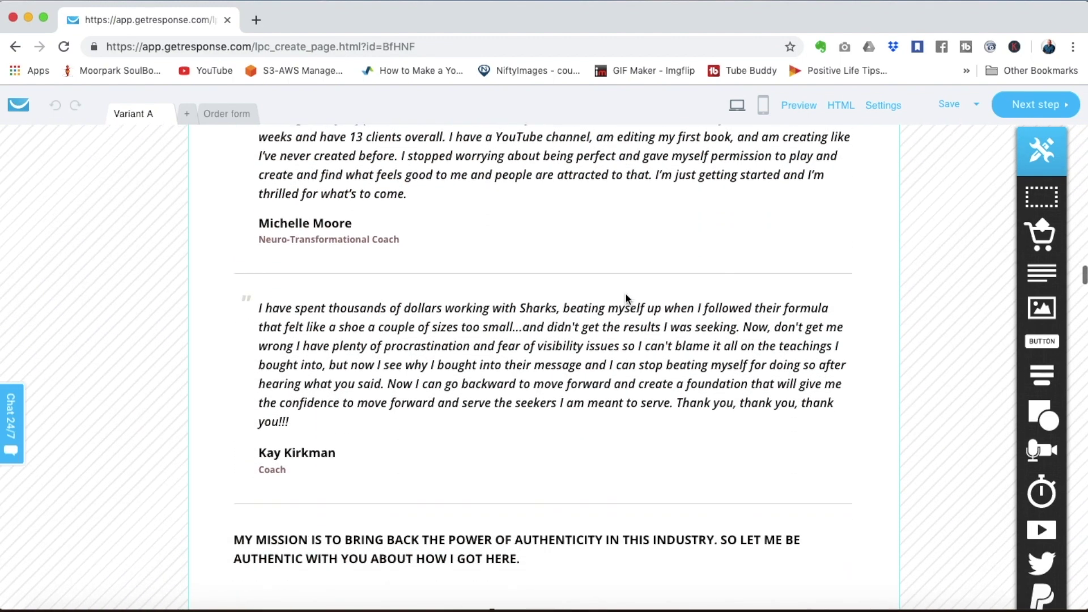
scroll(625, 293, down, 15)
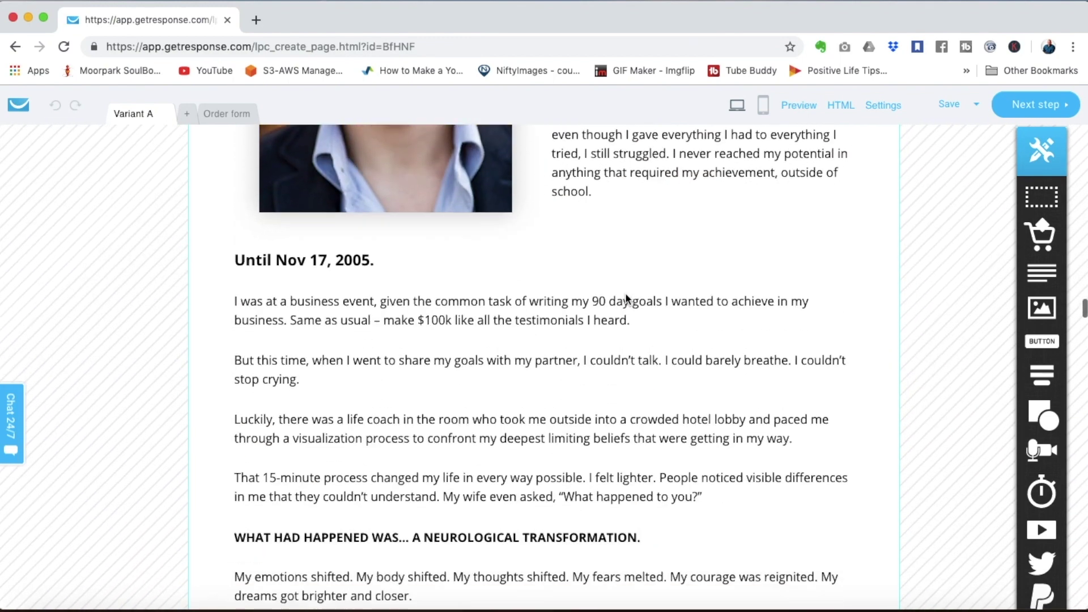
scroll(625, 293, down, 3)
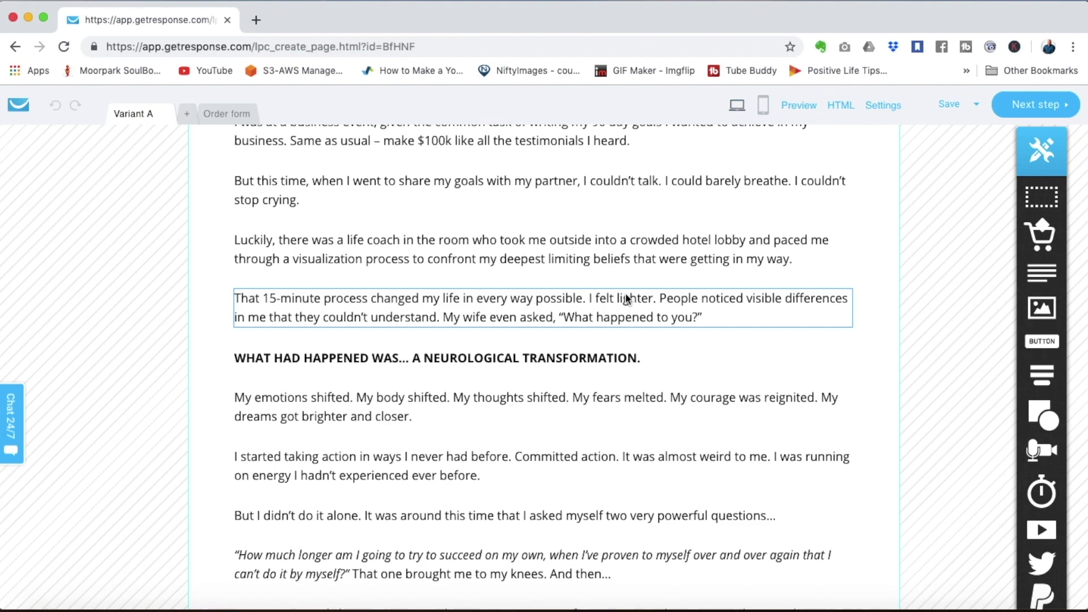
scroll(292, 322, up, 20)
scroll(291, 322, up, 1)
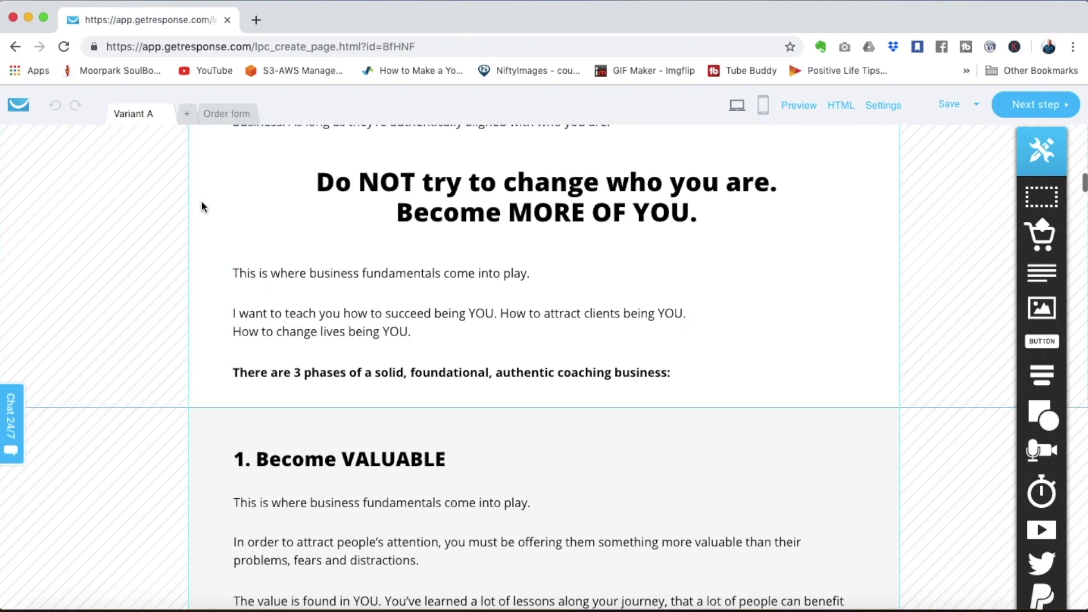
click(226, 116)
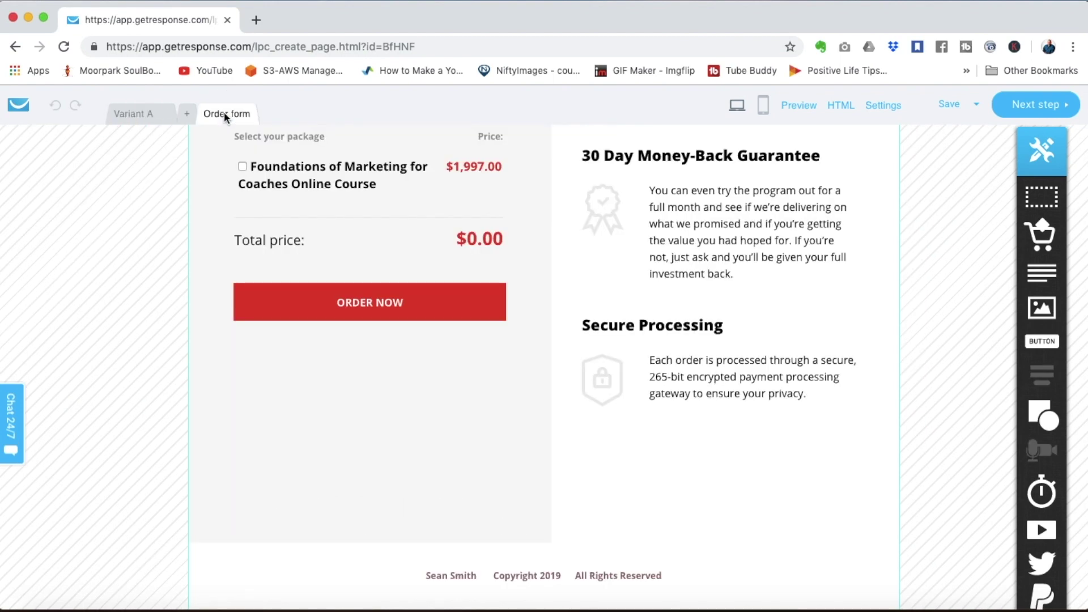
Paste the course title as the page description and publish the sales page and order form
scroll(553, 263, up, 10)
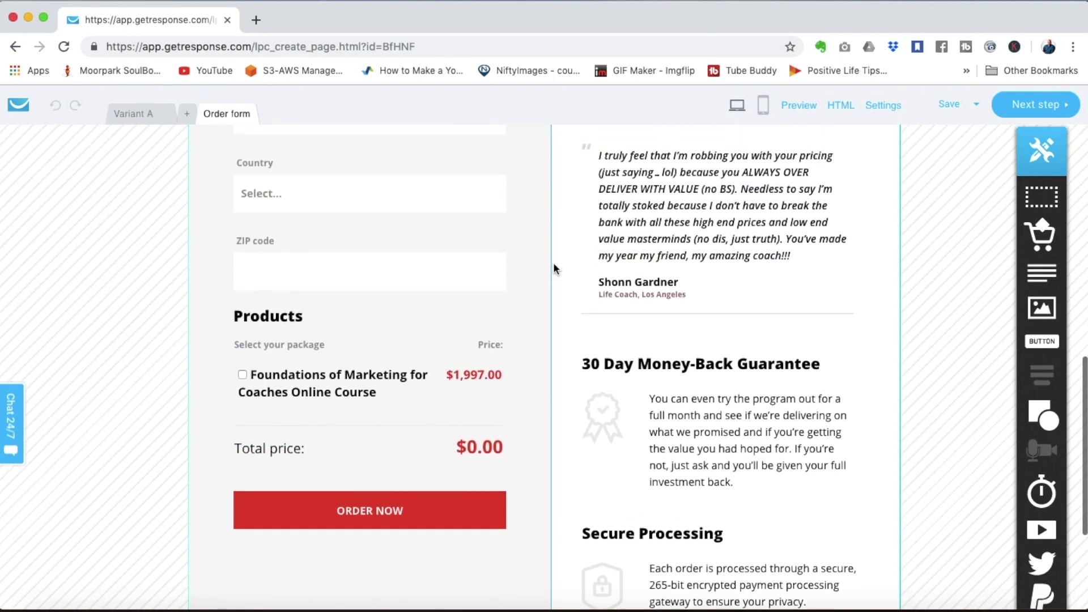
scroll(554, 263, up, 10)
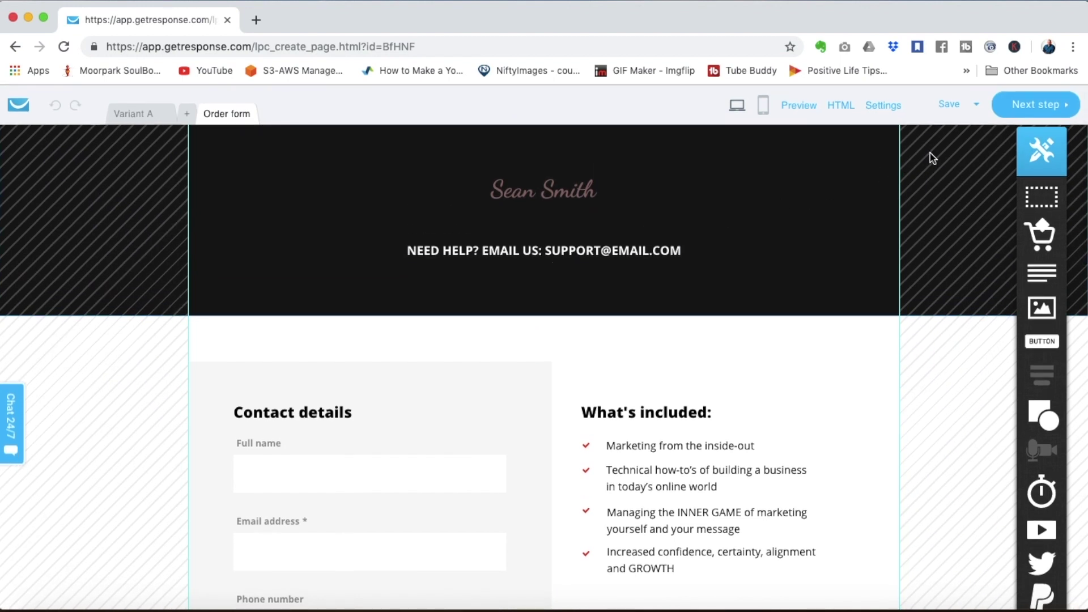
click(1028, 110)
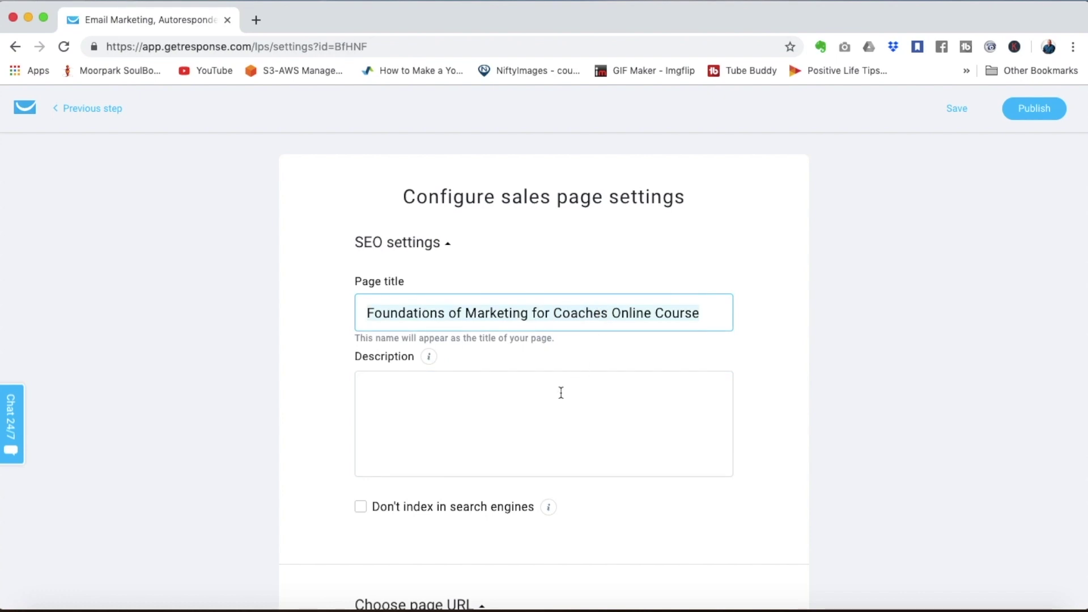
click(561, 392)
text(Foundations of Marketing for Coaches Online Course)
scroll(562, 393, down, 6)
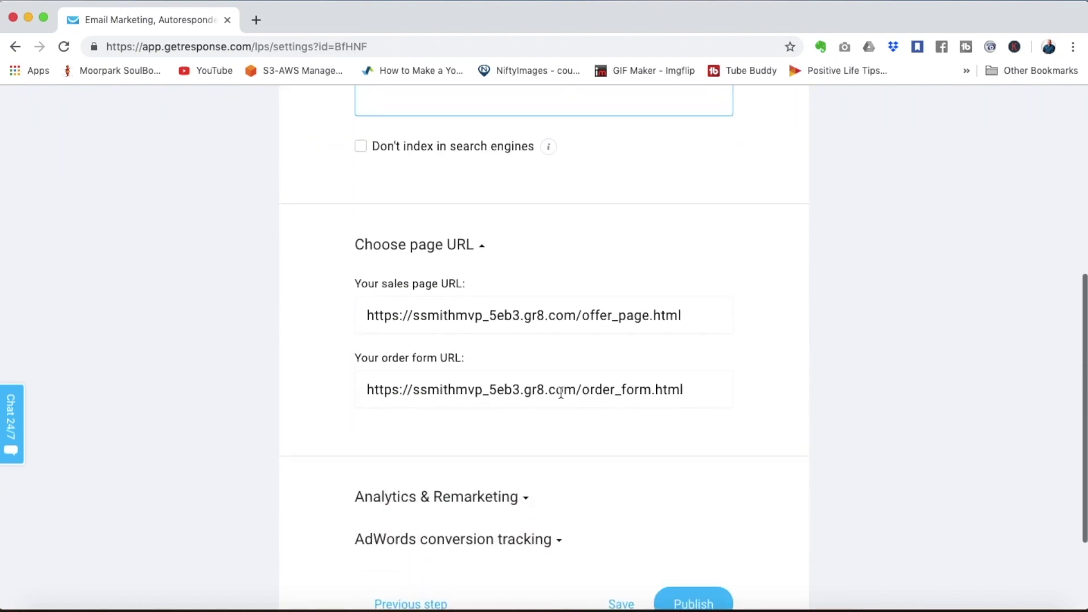
scroll(561, 393, down, 3)
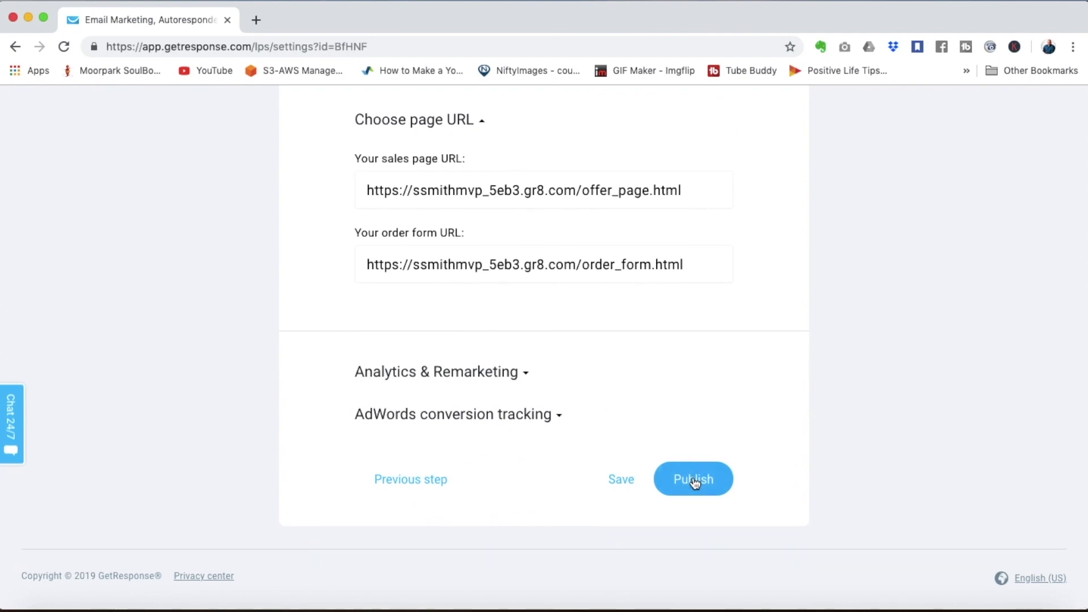
click(695, 482)
Add a confirmation page at step 4 of the funnel overview
scroll(951, 263, down, 7)
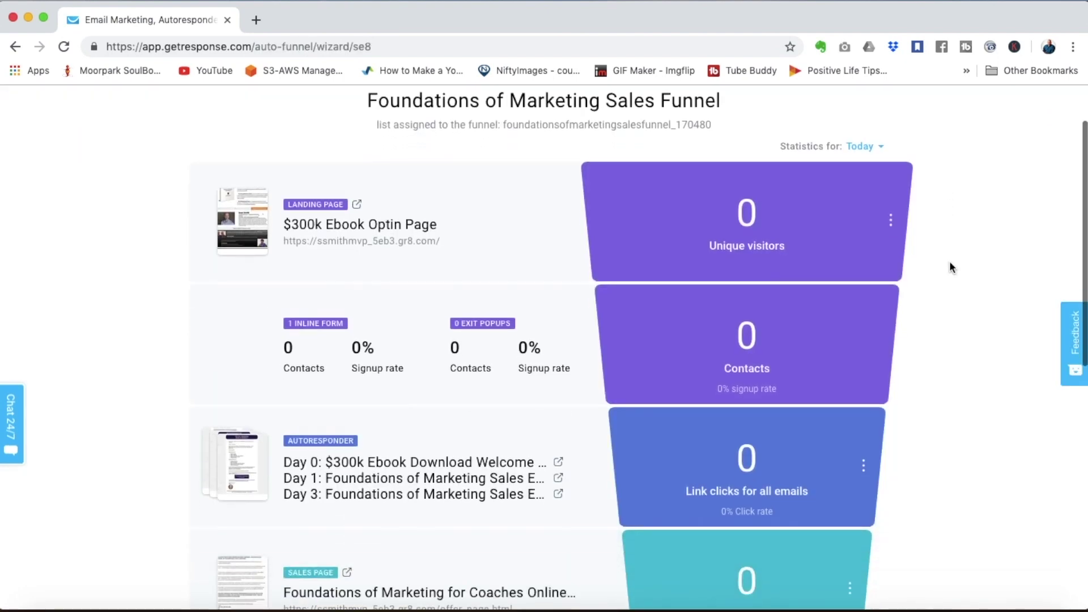
scroll(951, 262, down, 1)
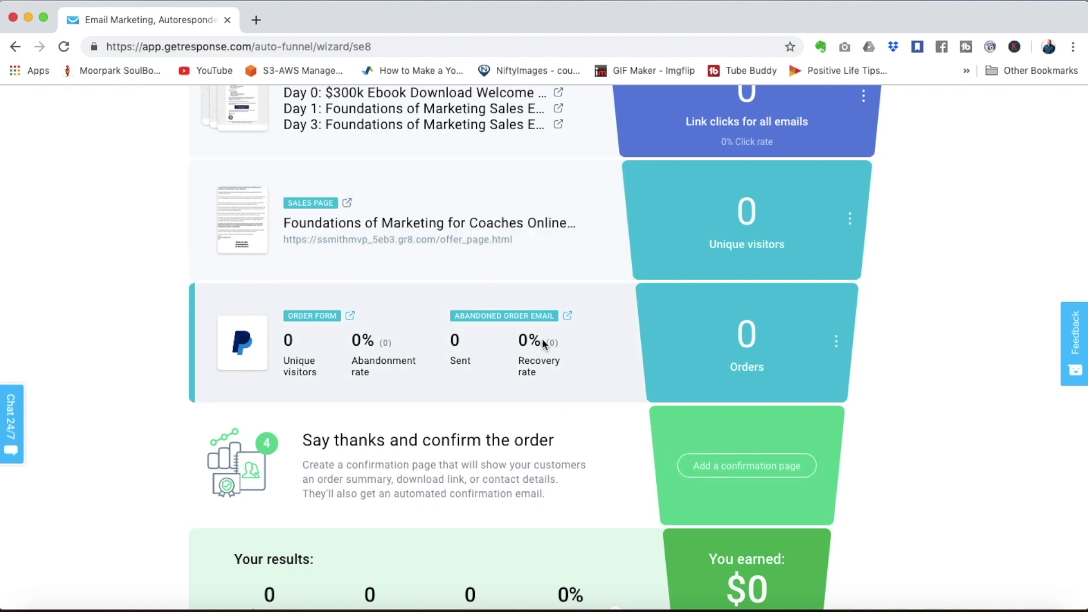
scroll(543, 343, down, 3)
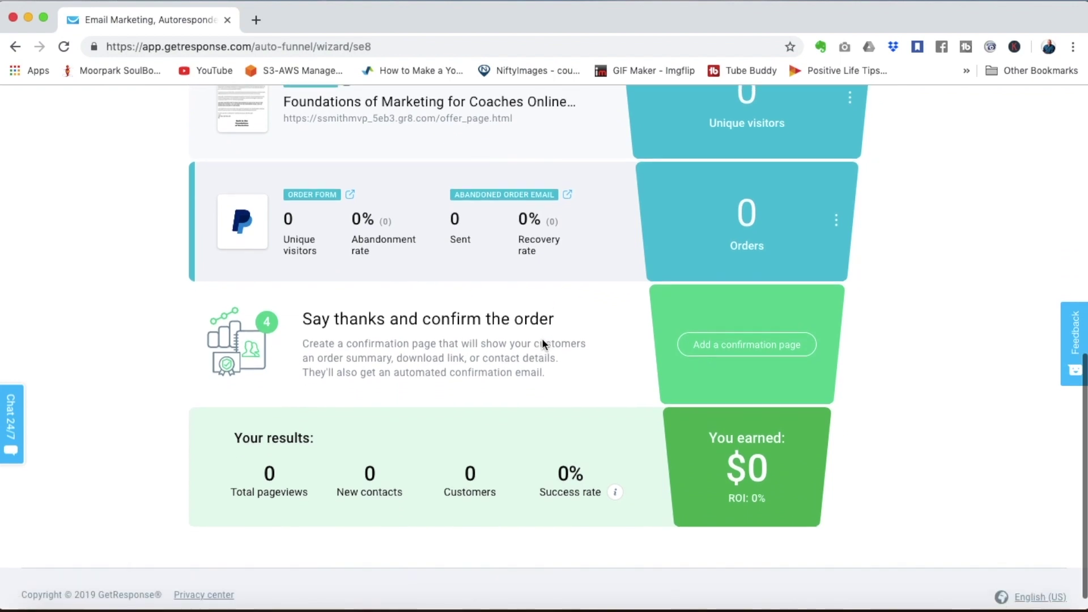
click(749, 327)
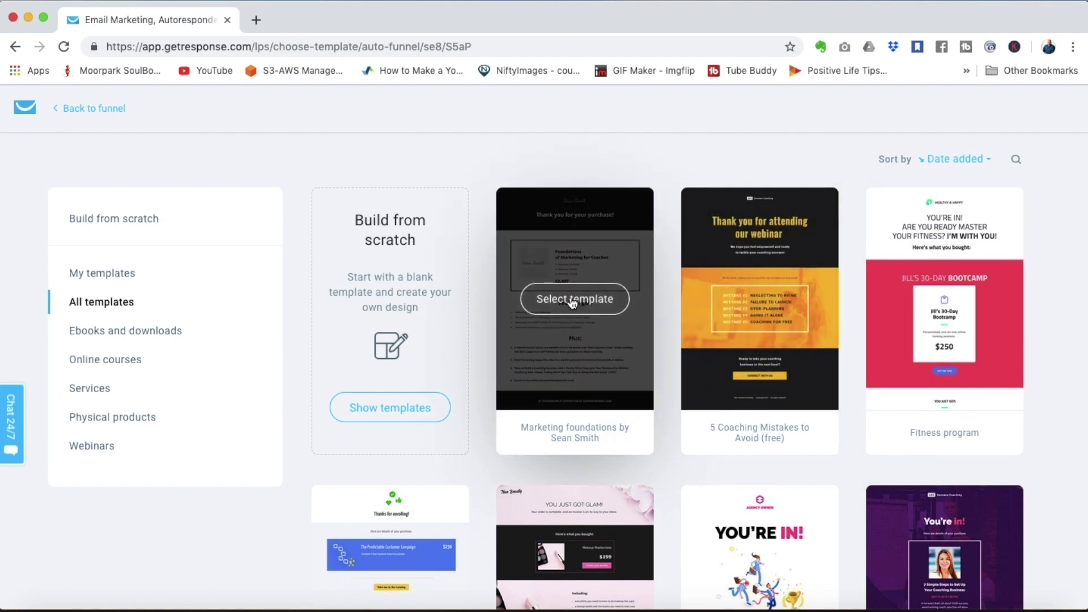
Use the thank-you-for-your-purchase template, name it 'Foundations of Marketing Thank You Page', and create it
click(572, 303)
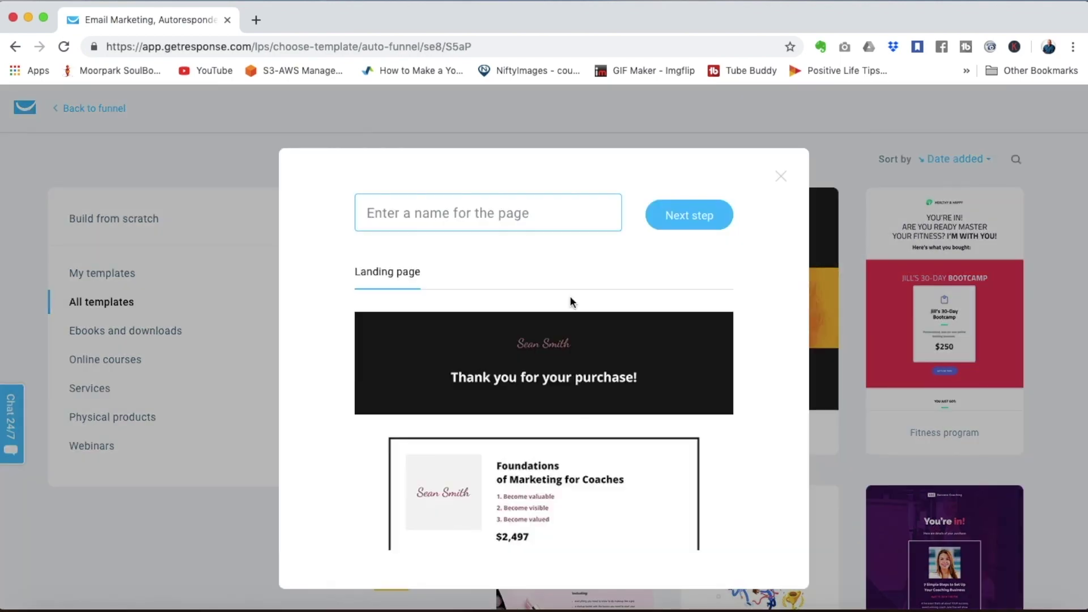
text(Fo)
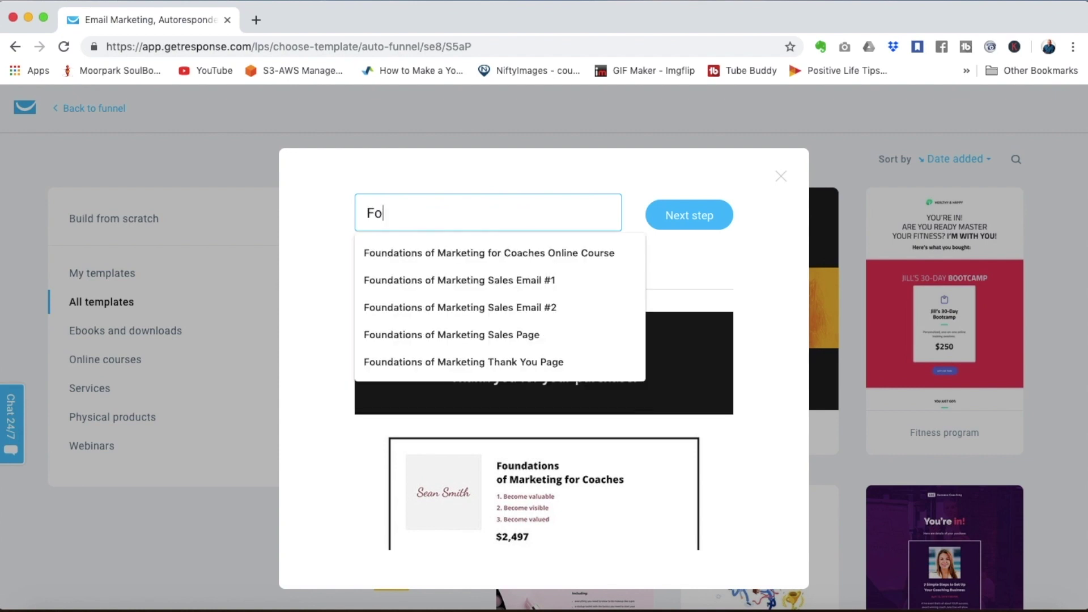
text(und)
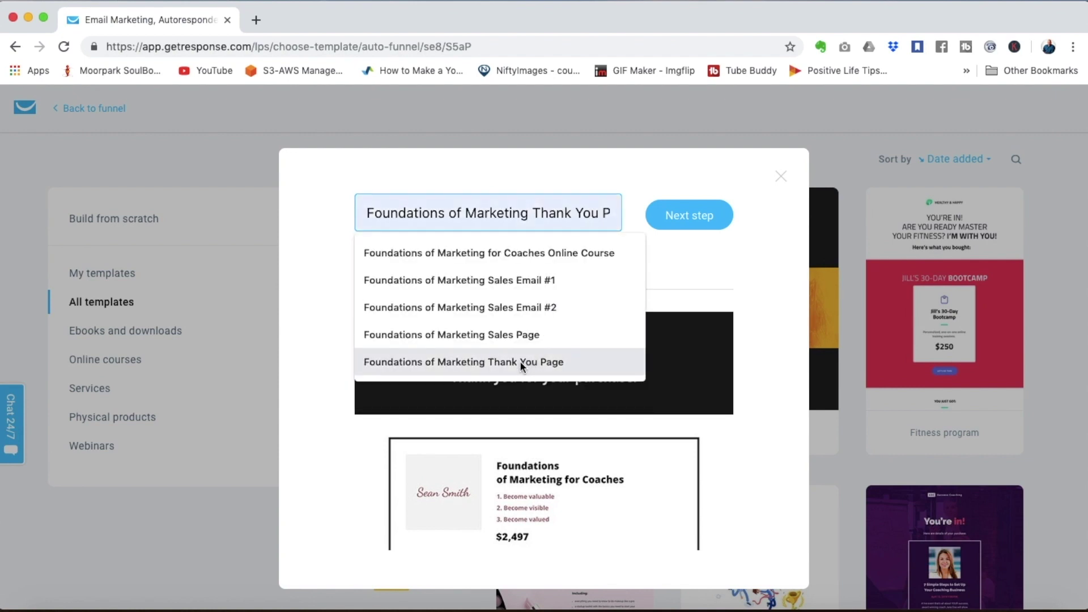
click(520, 362)
click(692, 217)
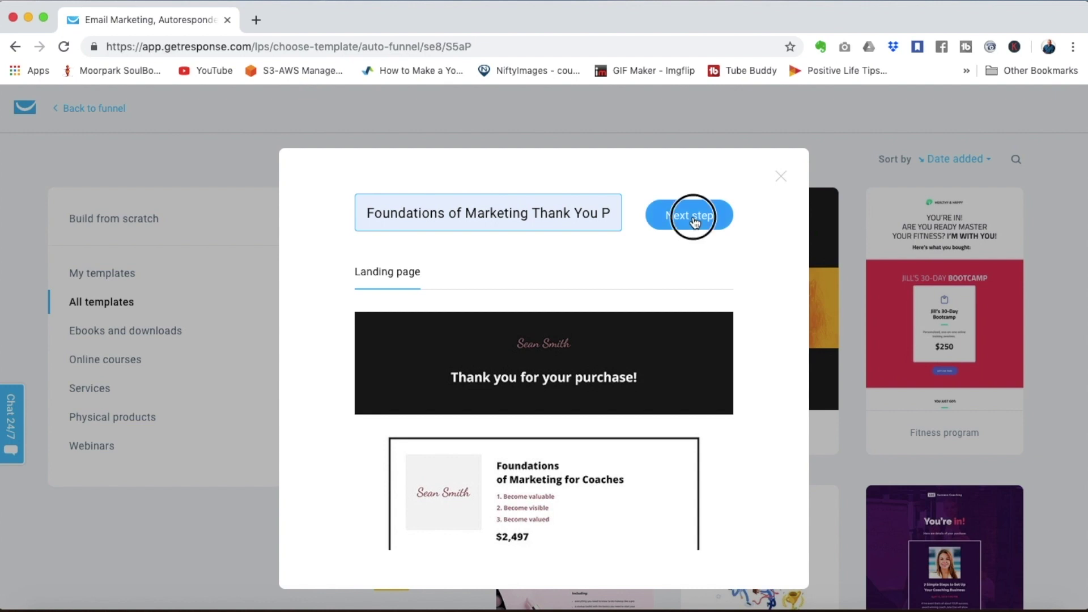
Review the thank-you page's heading, purchased products, 'You just got' benefits and 'Plus' bonuses, then continue to page settings
scroll(694, 222, down, 5)
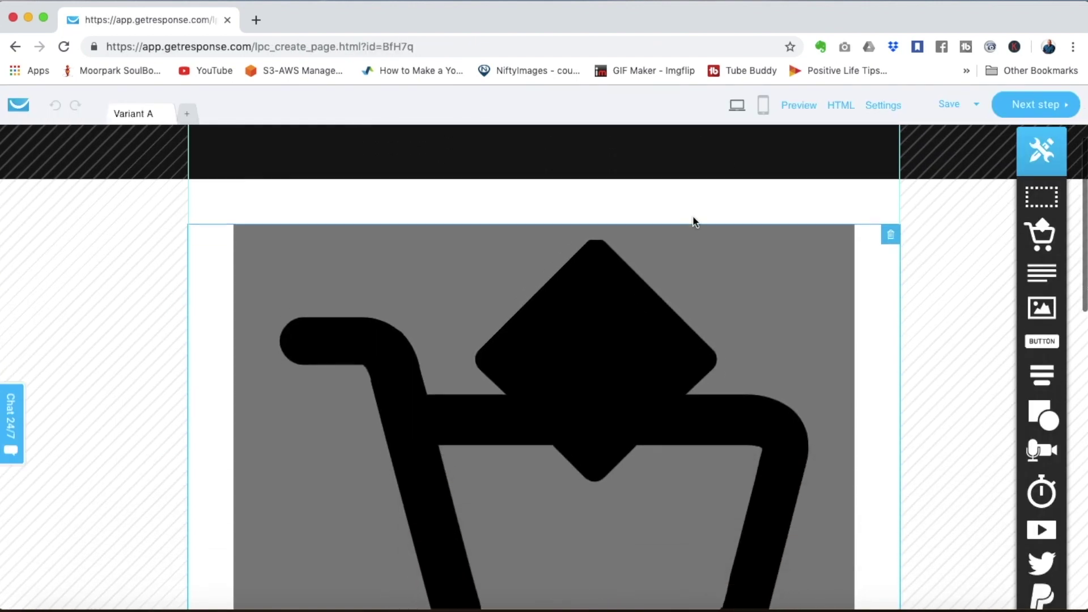
scroll(621, 378, down, 5)
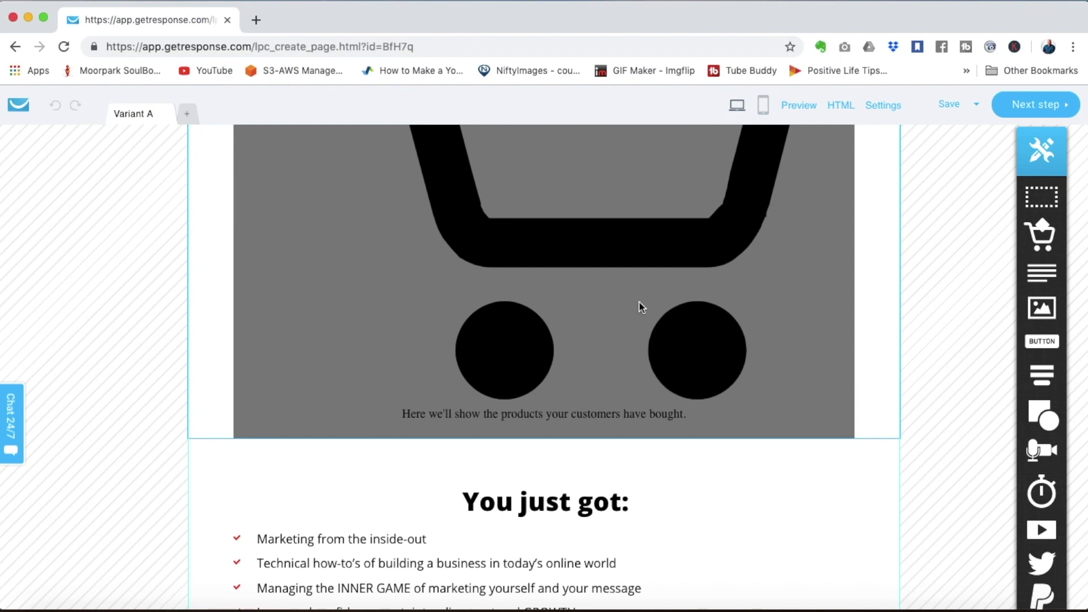
scroll(640, 315, down, 5)
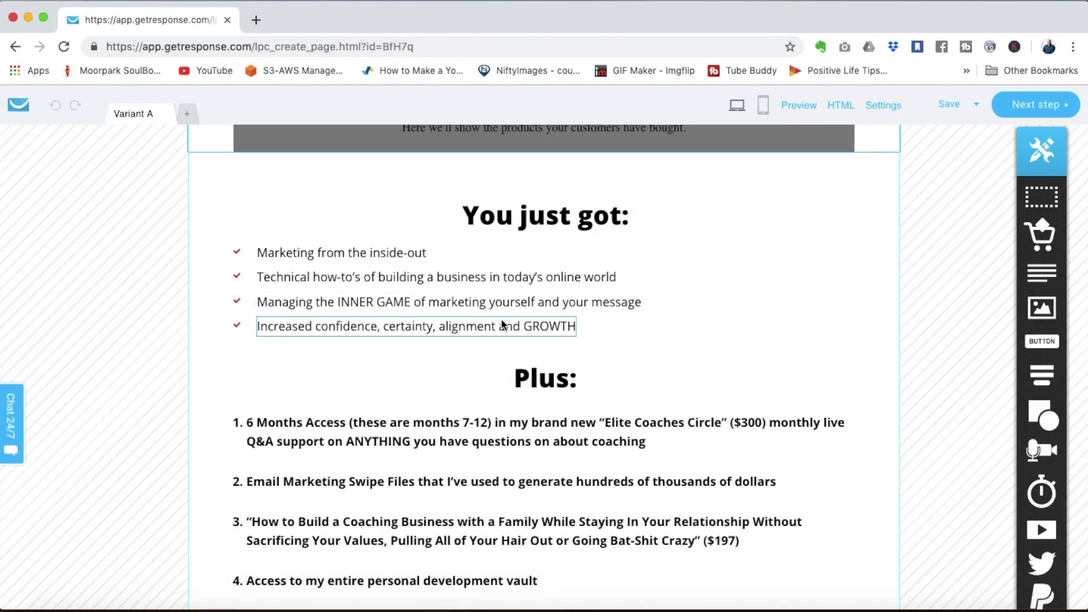
scroll(502, 322, down, 4)
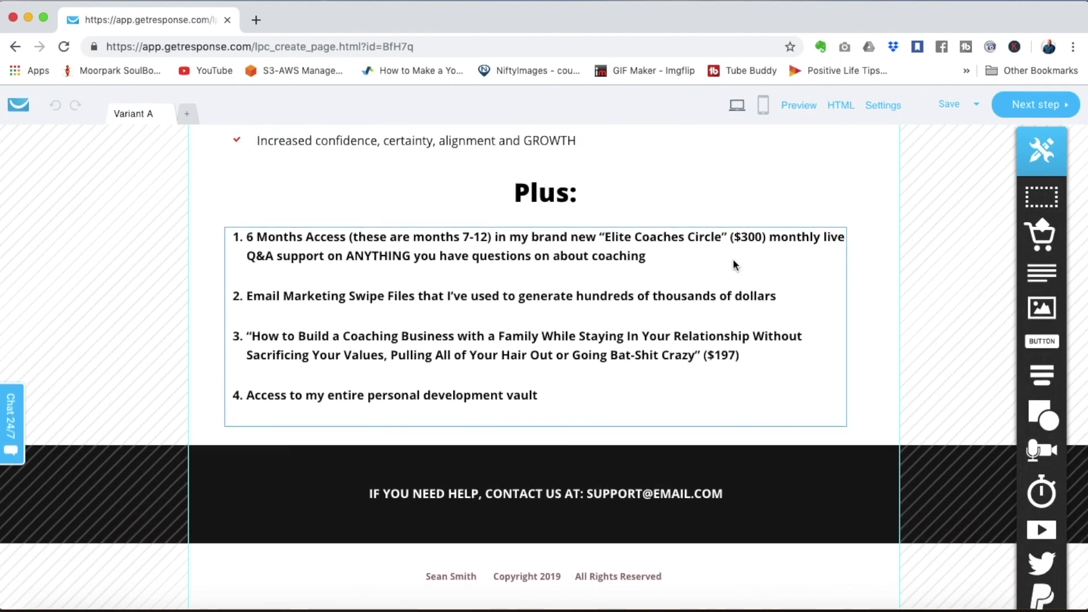
scroll(869, 270, up, 10)
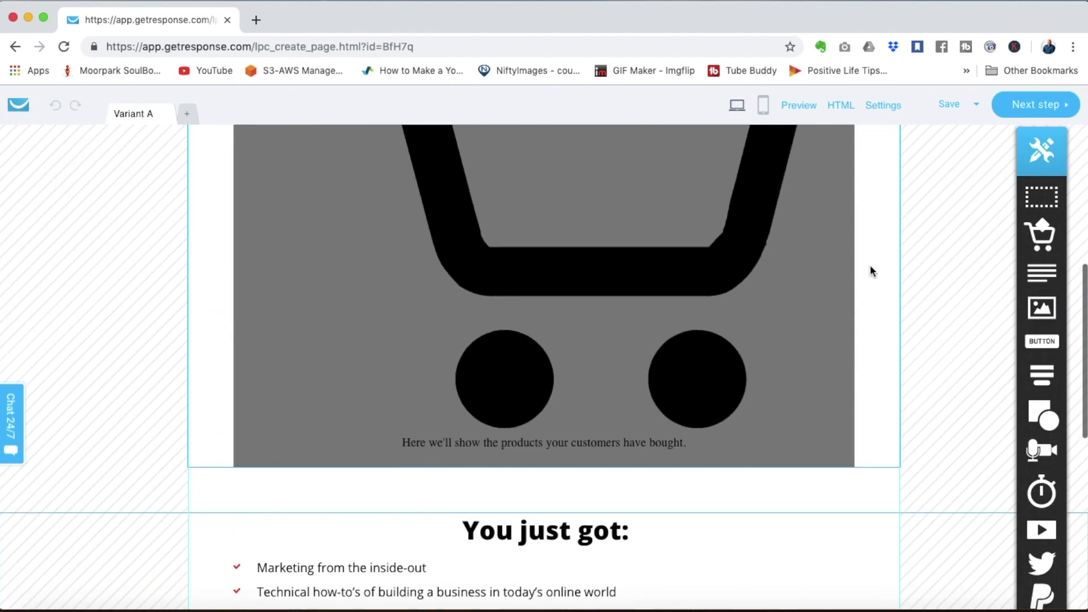
scroll(872, 271, up, 8)
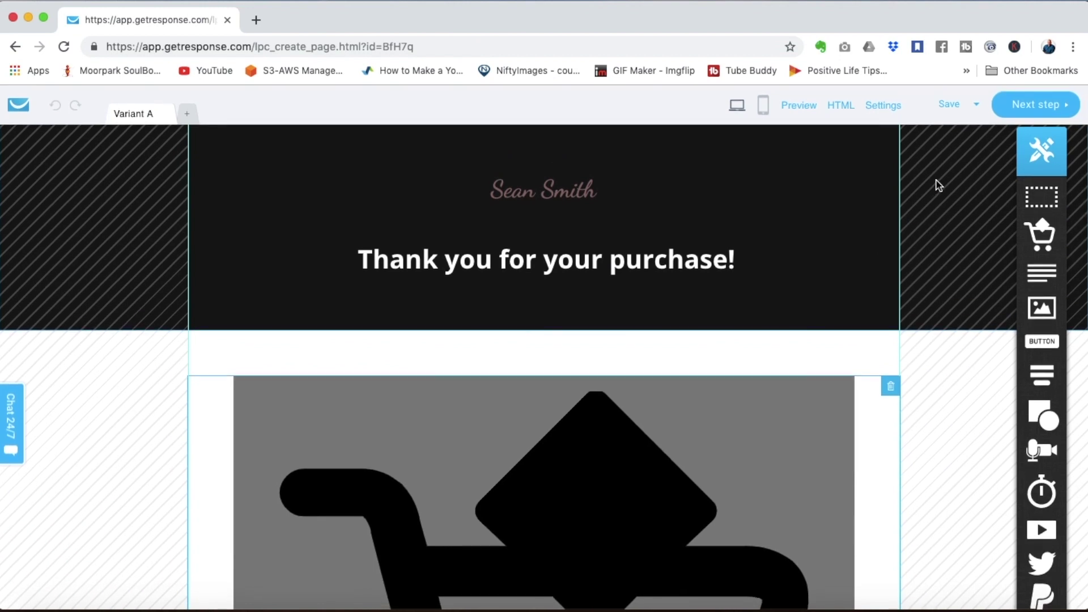
click(1037, 106)
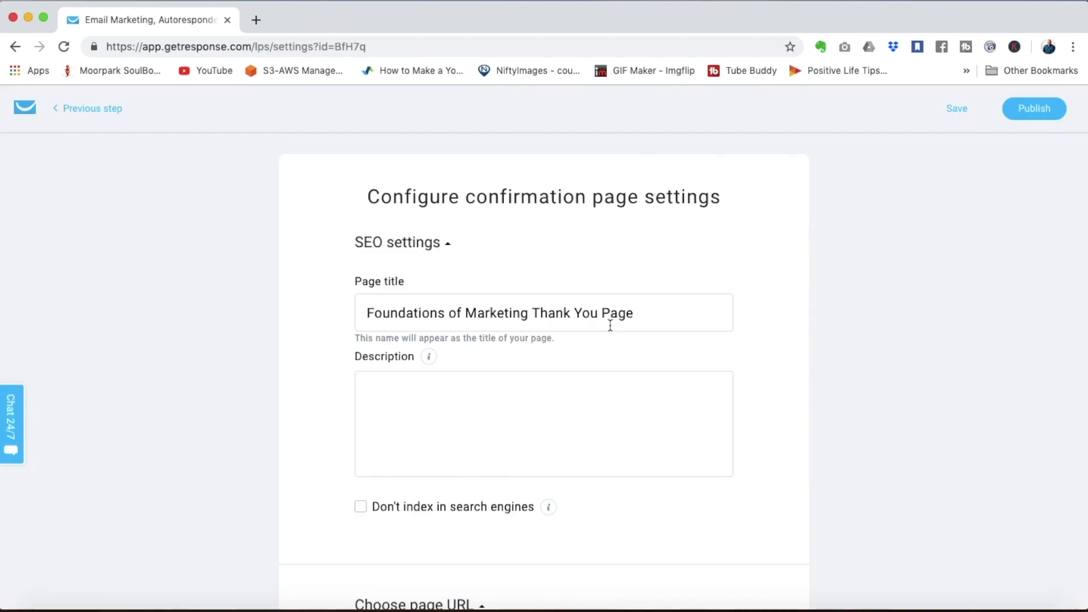
Copy the page title into the page Description field
triple_click(610, 326)
key(ctrl+c)
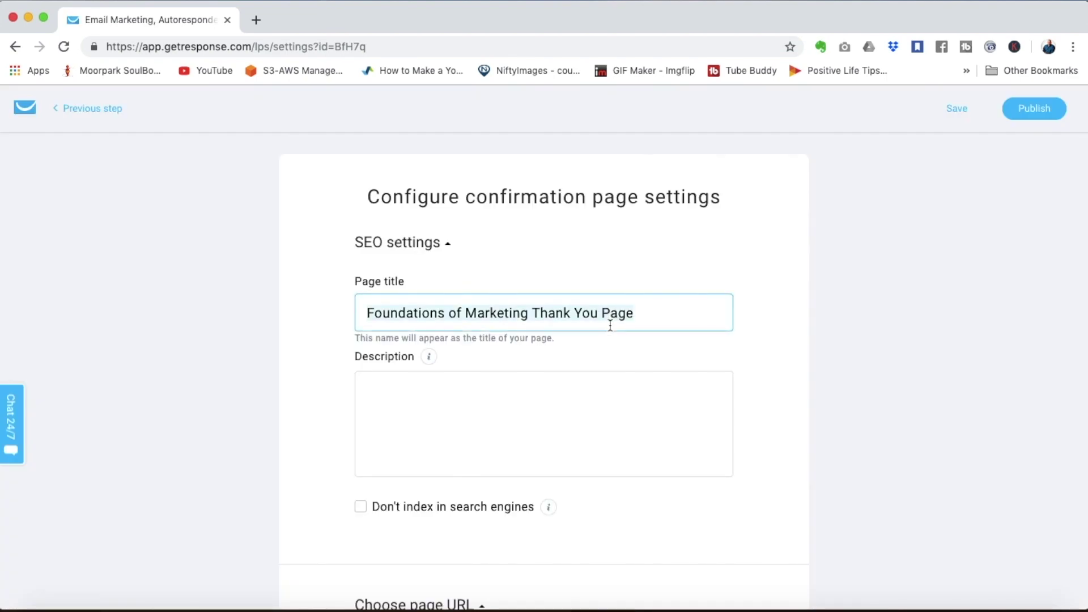
click(556, 391)
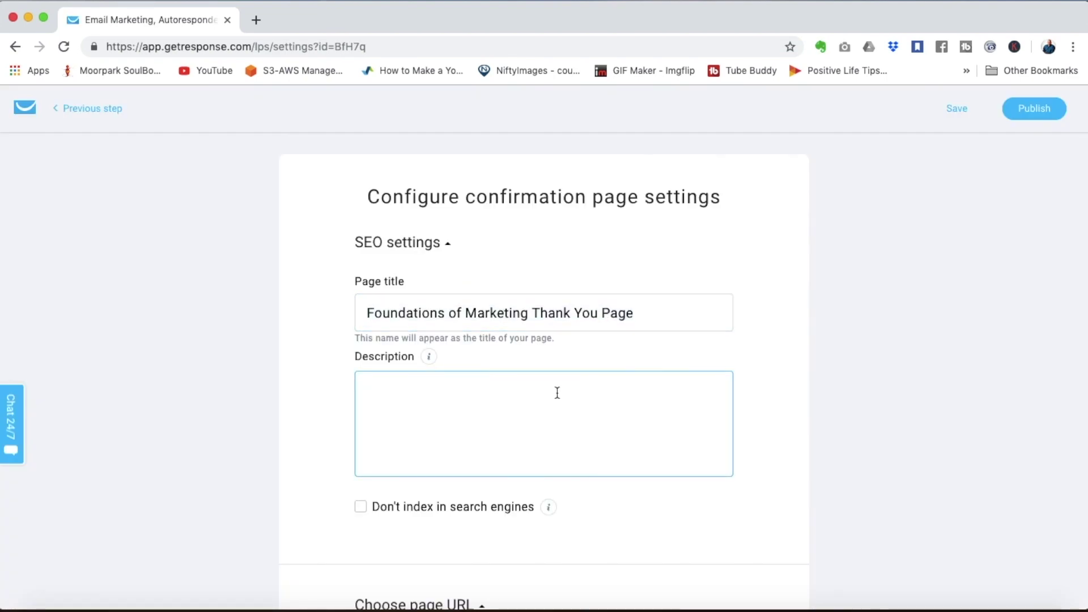
key(ctrl+v)
Publish the confirmation page and dismiss the funnel-ready announcement
scroll(557, 392, down, 5)
scroll(558, 392, down, 3)
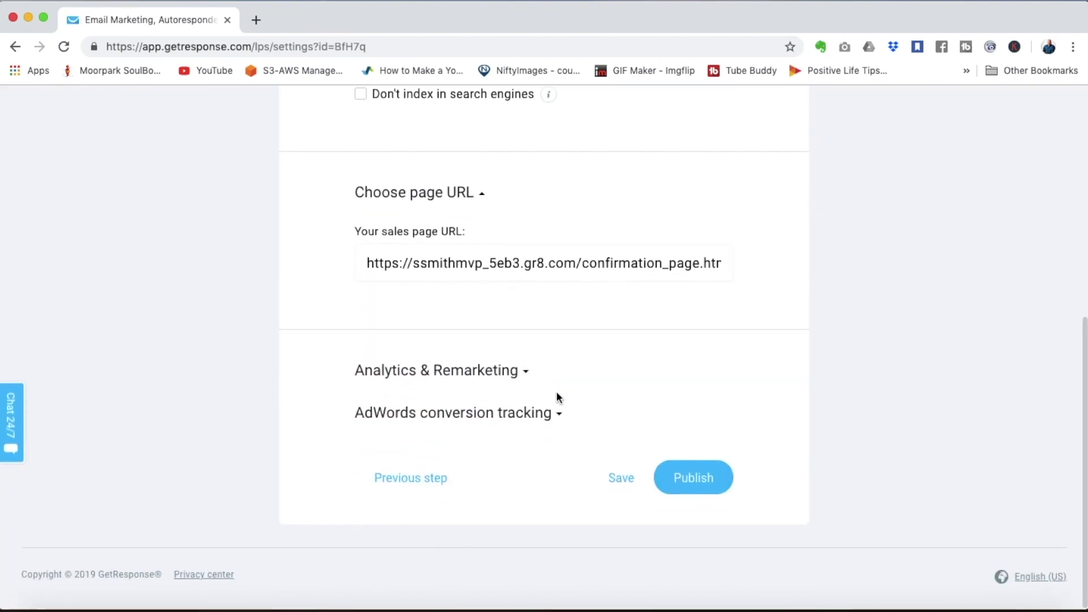
click(692, 480)
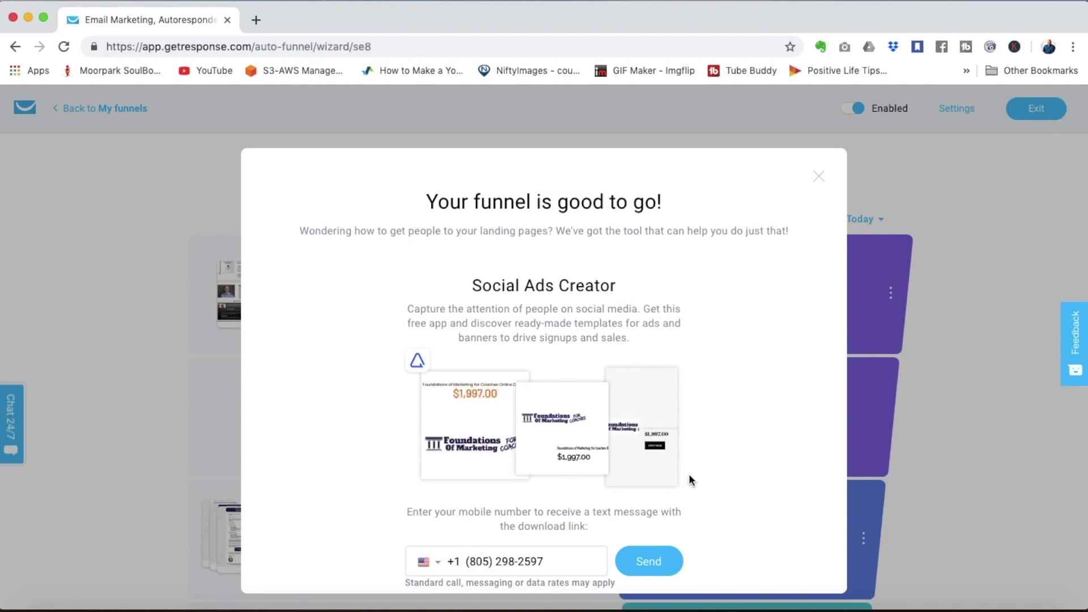
click(819, 177)
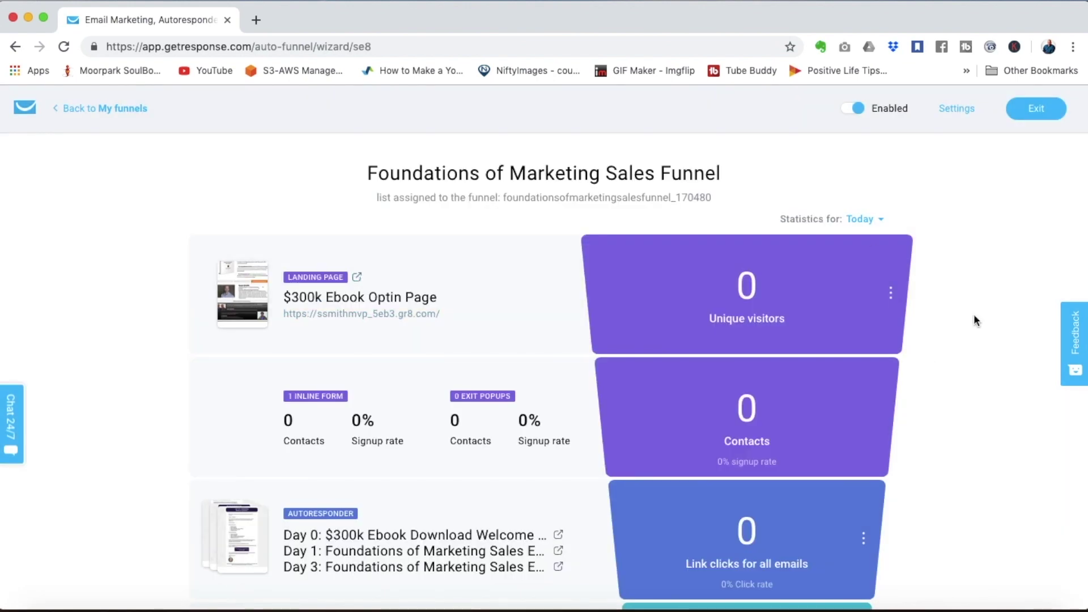
Scroll the funnel overview to check the sales page, PayPal order form, abandoned order email, and confirmation page and email
scroll(974, 315, down, 10)
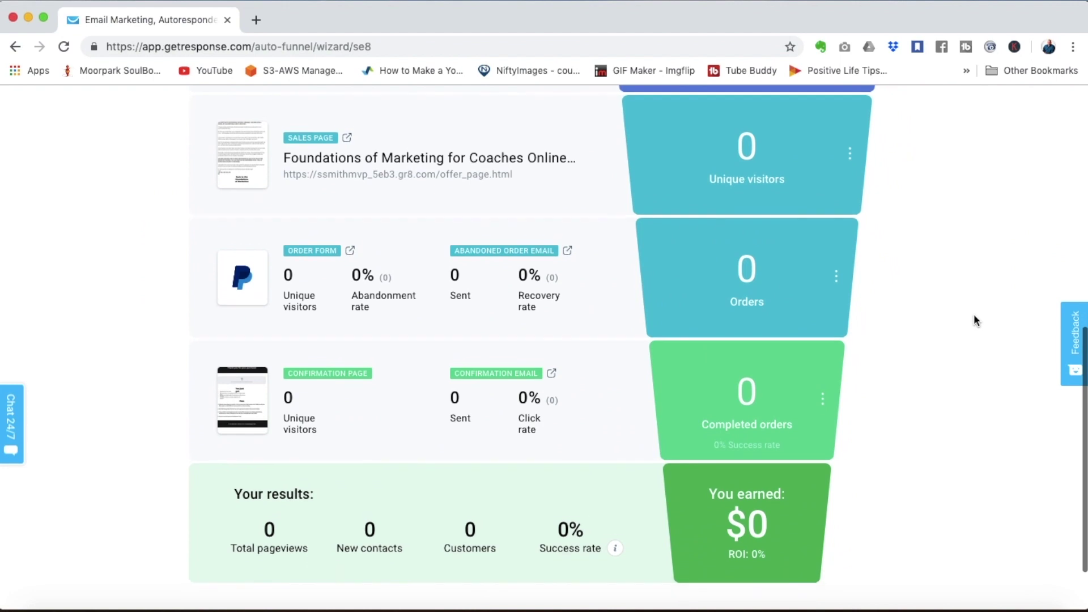
scroll(974, 315, down, 1)
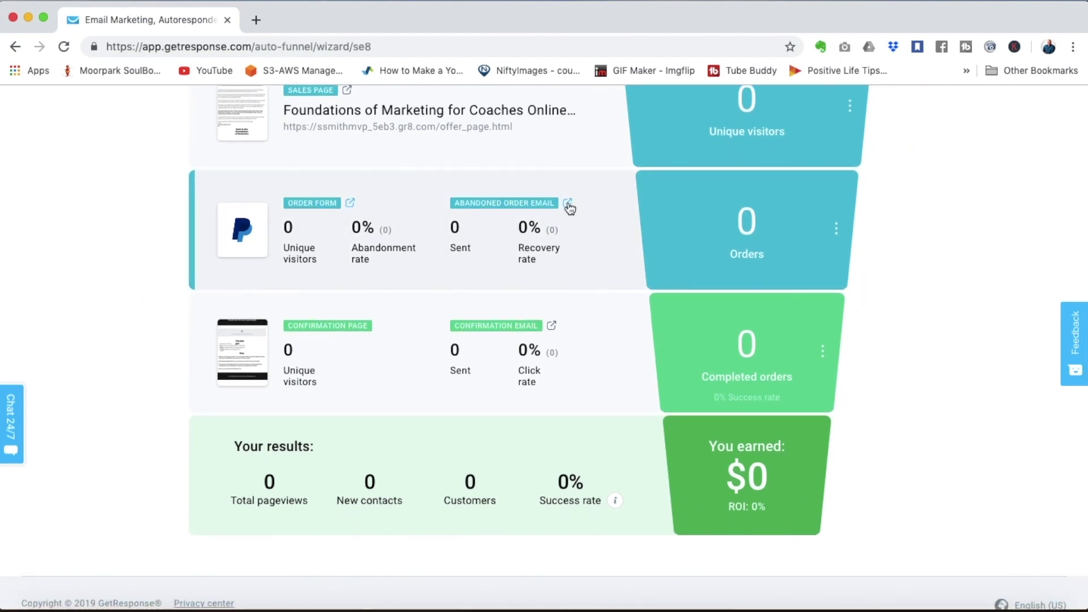